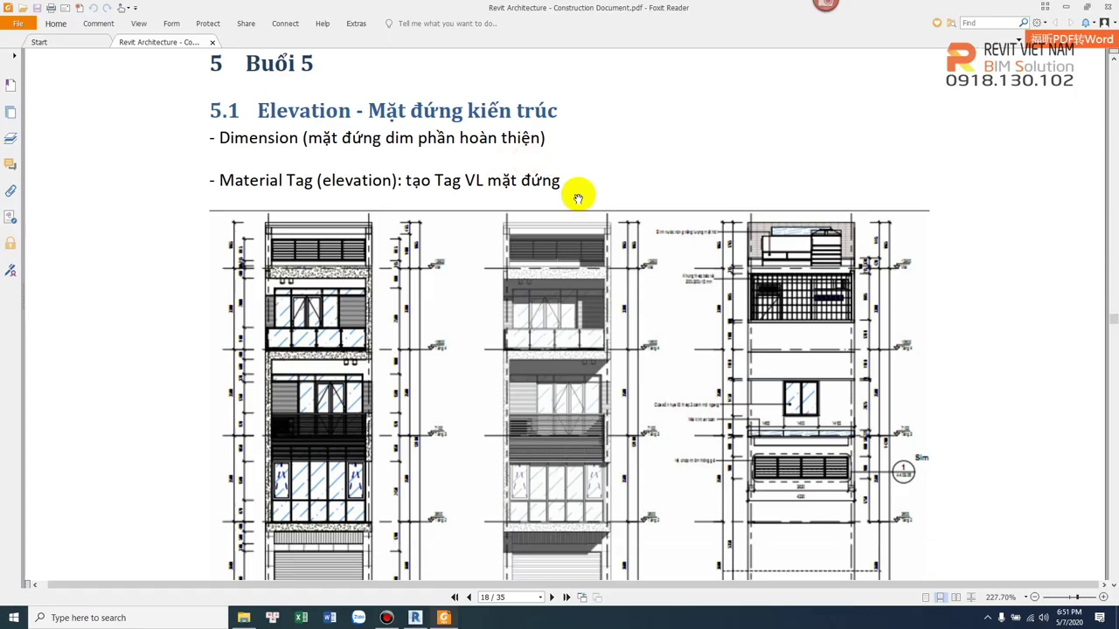
Bring the course PDF to section 5.1 Elevation on page 18.
{"action": "scroll", "coordinate": [578, 198], "scroll_direction": "up", "scroll_amount": 1}
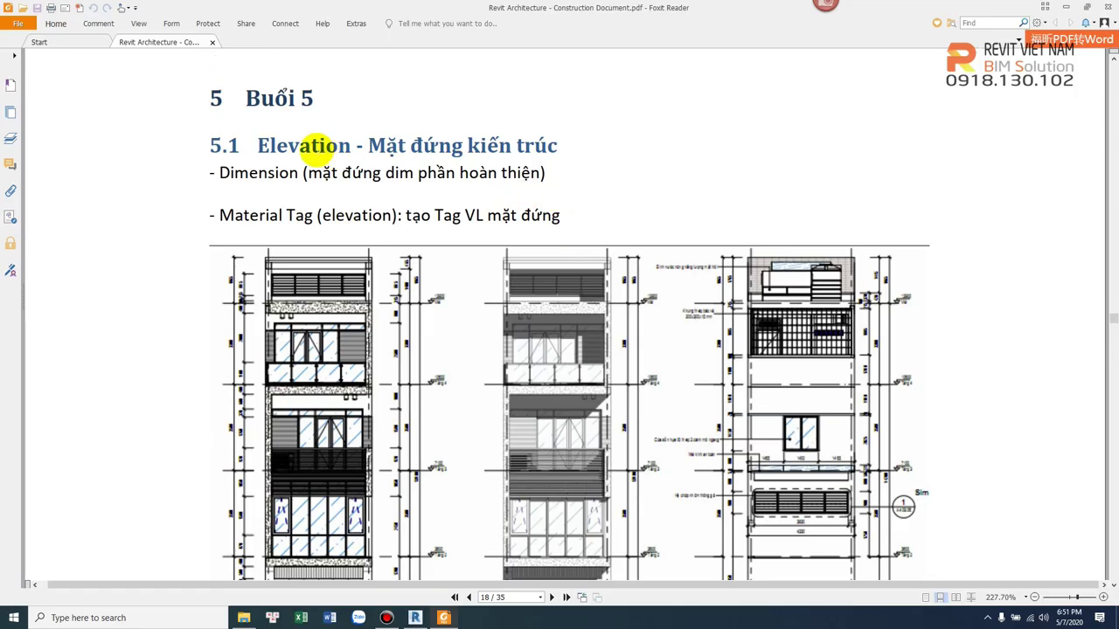
Highlight the Dimension and Material Tag (elevation) lines of the 5.1 notes.
{"action": "left_click_drag", "start_coordinate": [219, 173], "coordinate": [549, 174]}
{"action": "left_click", "coordinate": [566, 186]}
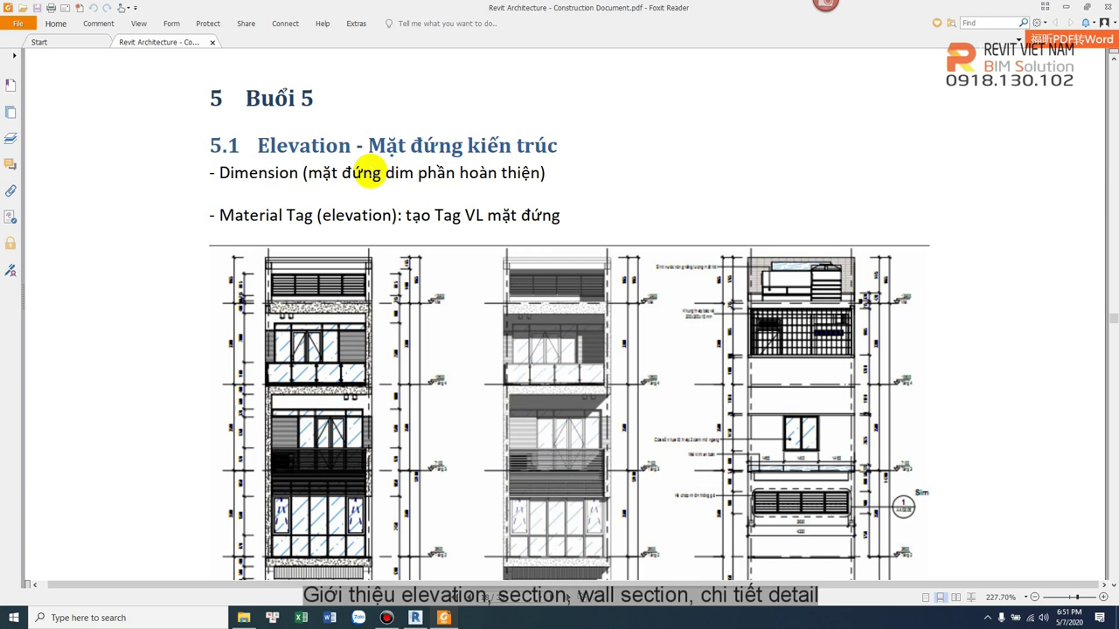
{"action": "left_click_drag", "start_coordinate": [218, 173], "coordinate": [385, 173]}
{"action": "left_click", "coordinate": [379, 173]}
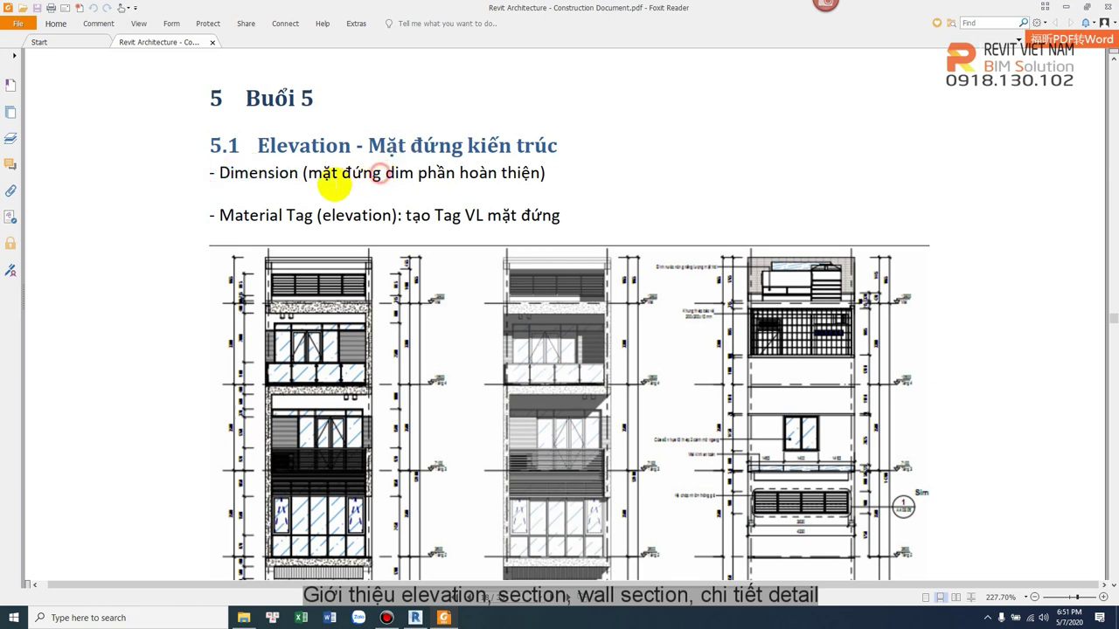
{"action": "left_click_drag", "start_coordinate": [219, 213], "coordinate": [539, 216]}
{"action": "left_click", "coordinate": [411, 227]}
{"action": "left_click", "coordinate": [539, 215]}
Scroll through the page 18 elevation drawings.
{"action": "scroll", "coordinate": [559, 215], "scroll_direction": "down", "scroll_amount": 1}
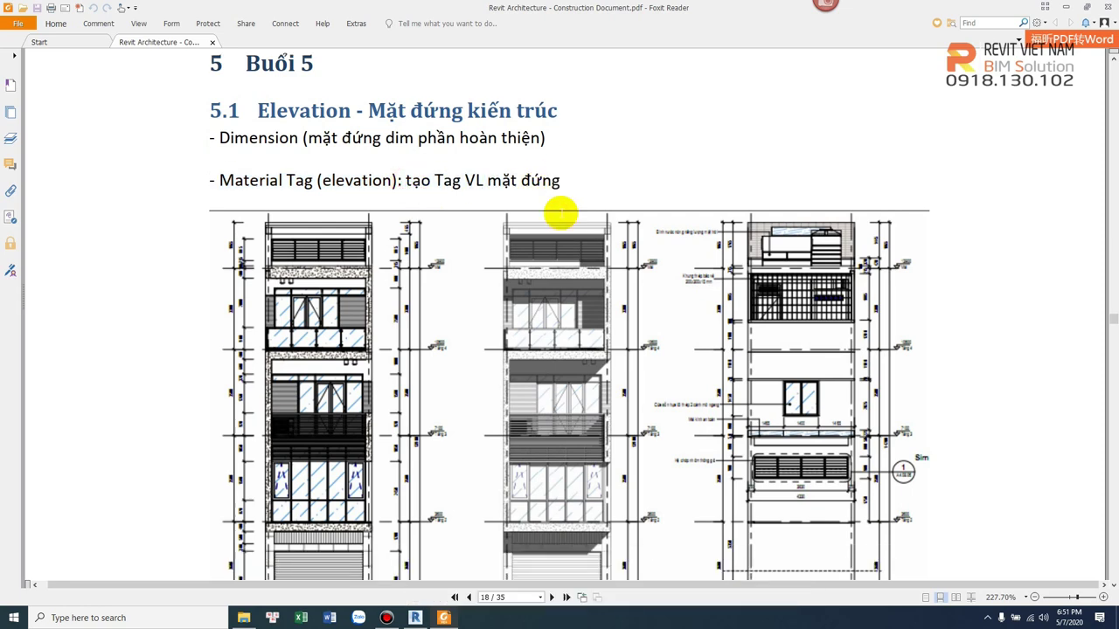
{"action": "scroll", "coordinate": [477, 236], "scroll_direction": "down", "scroll_amount": 3}
{"action": "scroll", "coordinate": [477, 238], "scroll_direction": "down", "scroll_amount": 1}
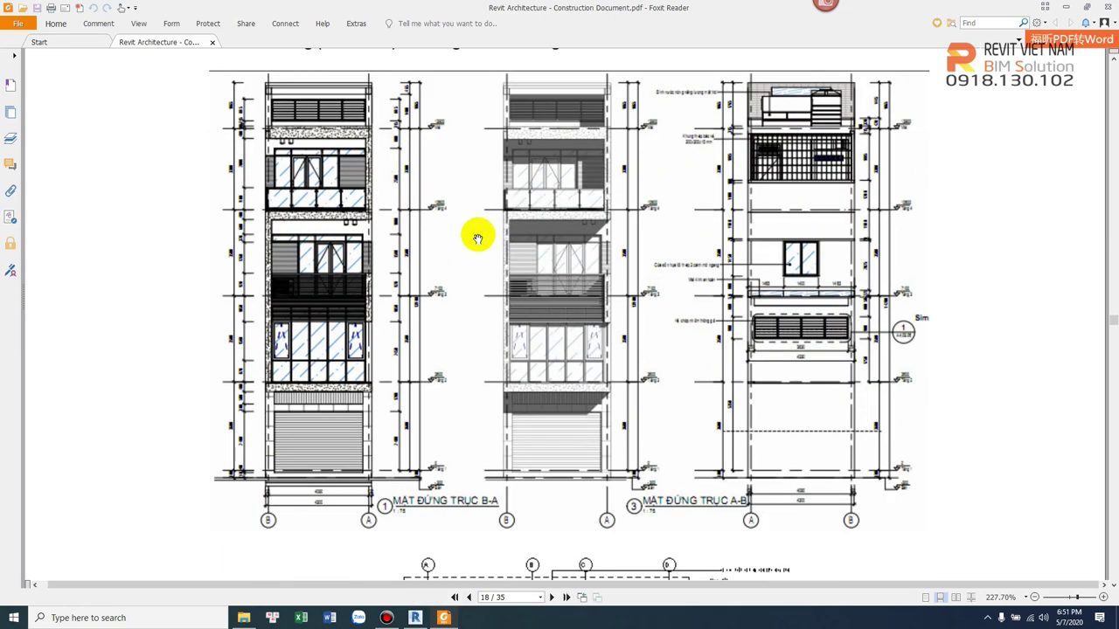
{"action": "scroll", "coordinate": [477, 236], "scroll_direction": "down", "scroll_amount": 5}
{"action": "scroll", "coordinate": [478, 237], "scroll_direction": "down", "scroll_amount": 3}
{"action": "scroll", "coordinate": [477, 237], "scroll_direction": "down", "scroll_amount": 3}
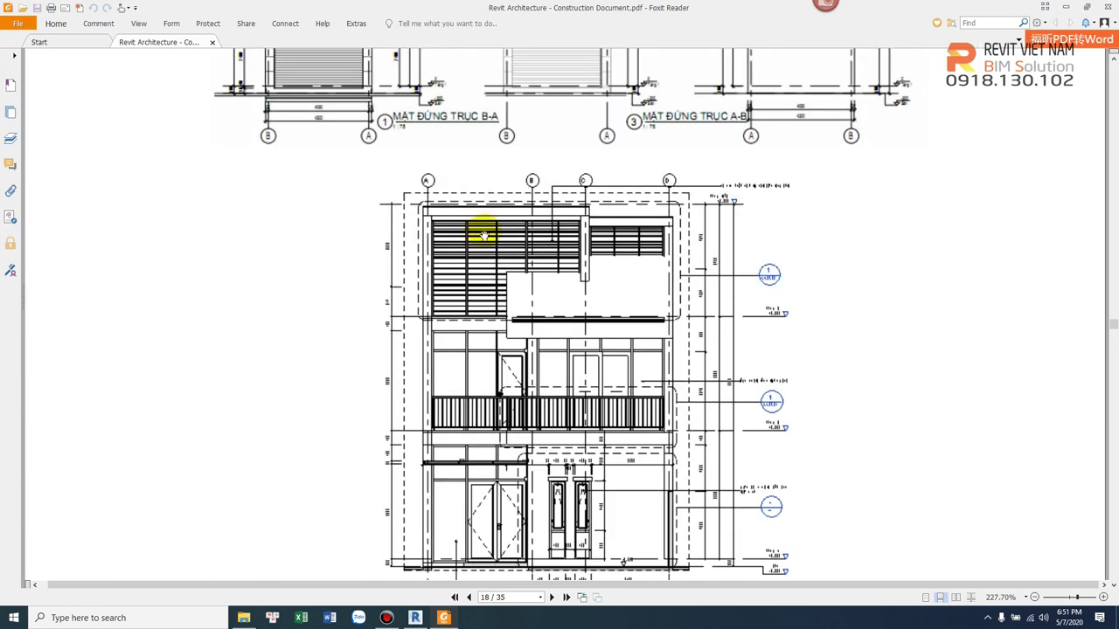
{"action": "scroll", "coordinate": [652, 257], "scroll_direction": "down", "scroll_amount": 3}
{"action": "scroll", "coordinate": [652, 257], "scroll_direction": "up", "scroll_amount": 3}
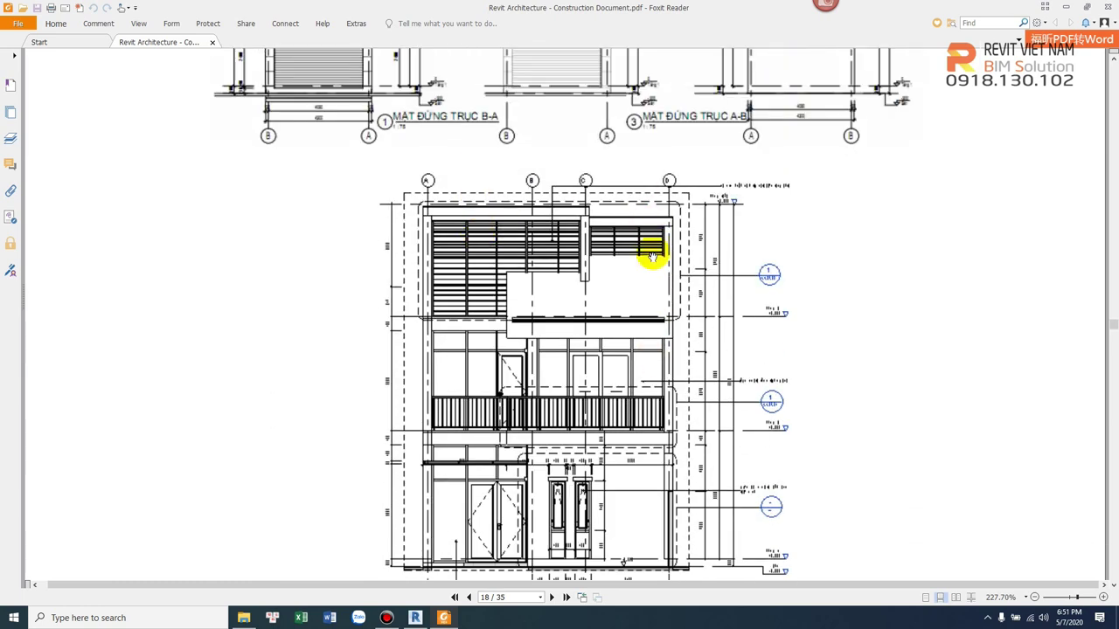
{"action": "scroll", "coordinate": [649, 250], "scroll_direction": "up", "scroll_amount": 10}
{"action": "scroll", "coordinate": [650, 250], "scroll_direction": "up", "scroll_amount": 3}
{"action": "scroll", "coordinate": [533, 168], "scroll_direction": "up", "scroll_amount": 1}
{"action": "scroll", "coordinate": [533, 167], "scroll_direction": "down", "scroll_amount": 6}
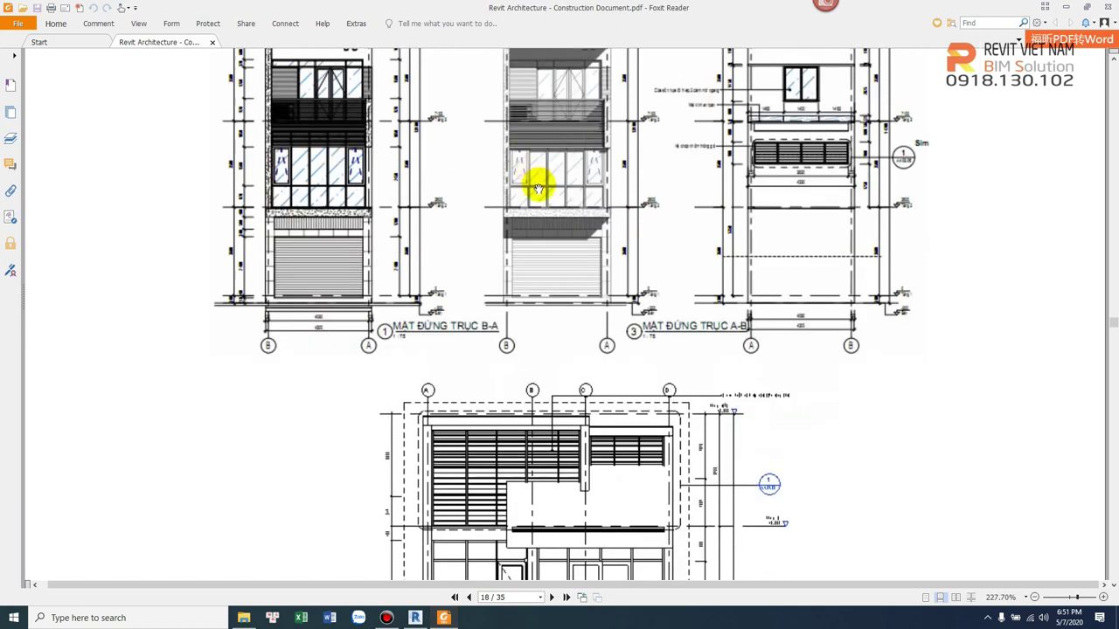
{"action": "scroll", "coordinate": [612, 287], "scroll_direction": "down", "scroll_amount": 4}
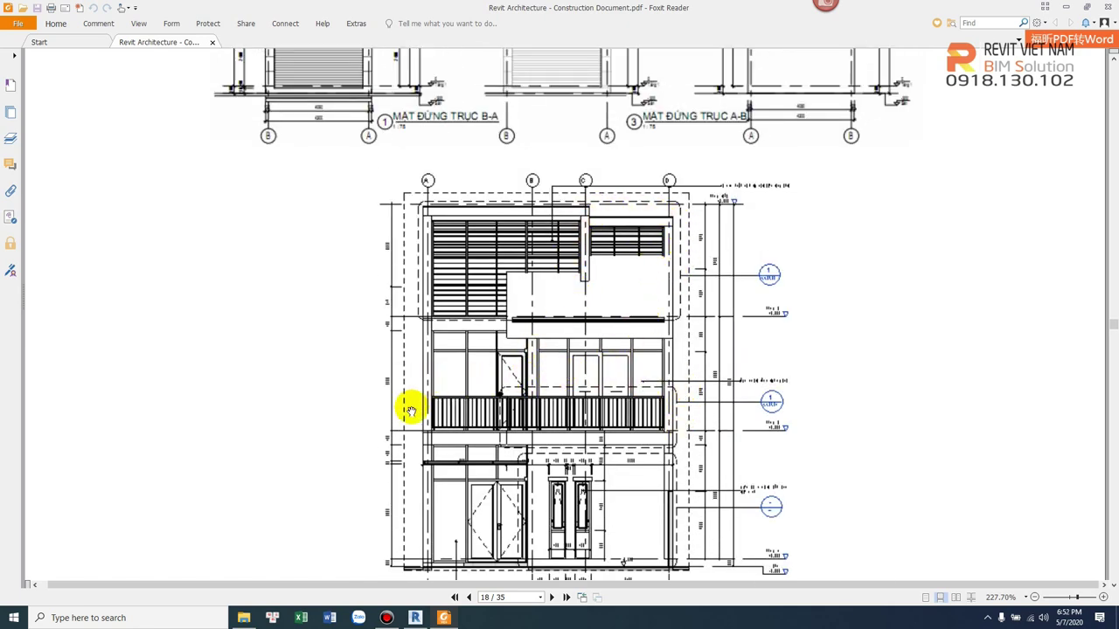
{"action": "scroll", "coordinate": [566, 408], "scroll_direction": "down", "scroll_amount": 3}
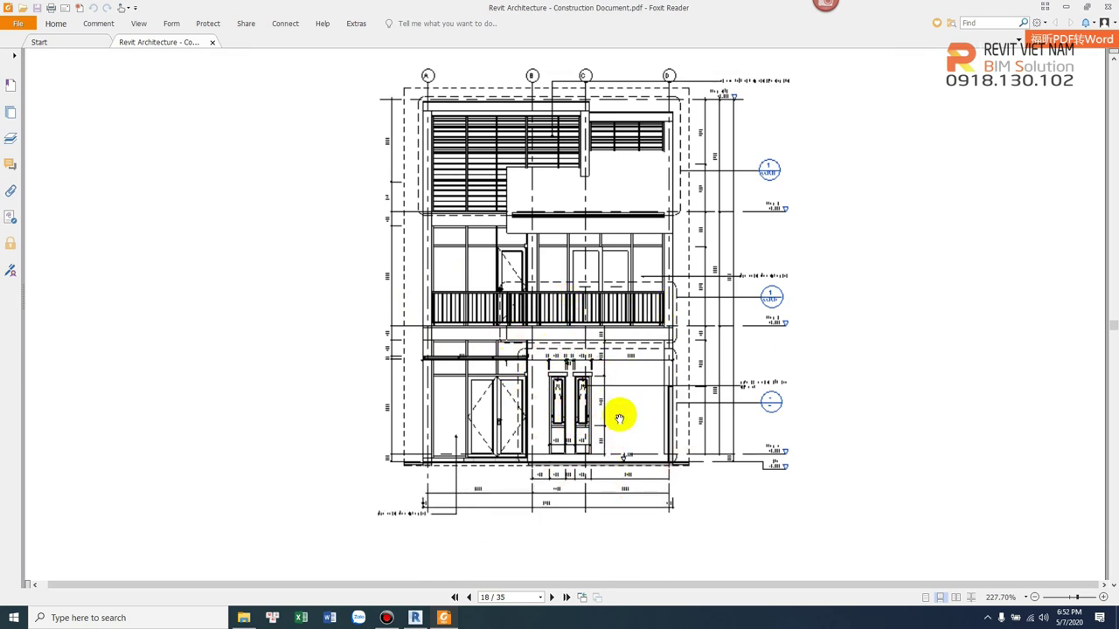
{"action": "scroll", "coordinate": [787, 407], "scroll_direction": "down", "scroll_amount": 3}
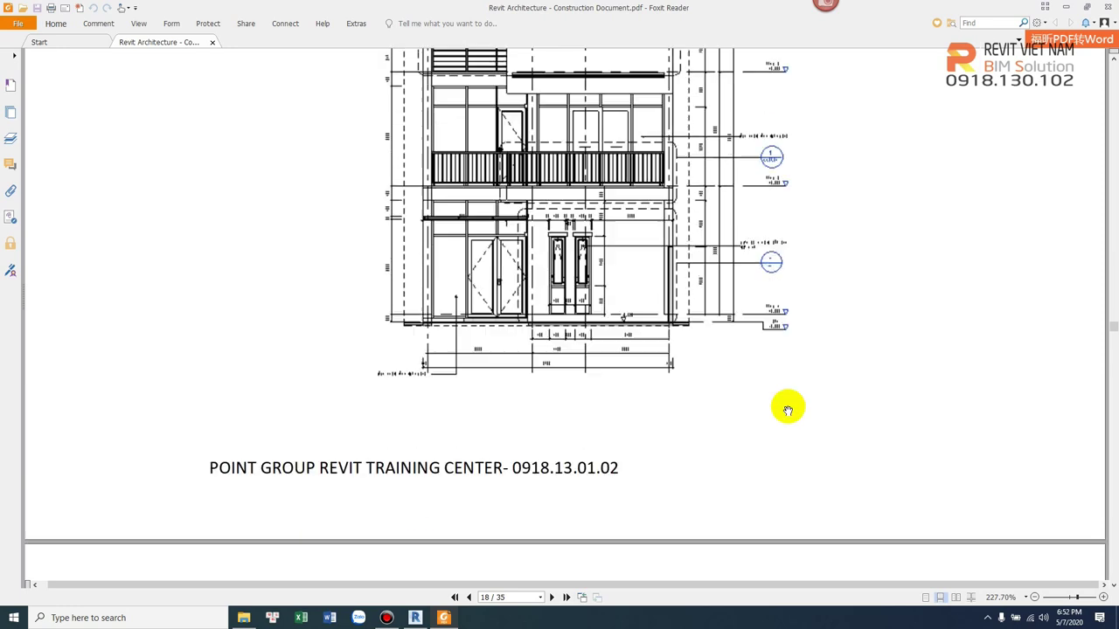
{"action": "scroll", "coordinate": [786, 407], "scroll_direction": "down", "scroll_amount": 4}
{"action": "scroll", "coordinate": [786, 407], "scroll_direction": "down", "scroll_amount": 3}
{"action": "scroll", "coordinate": [787, 410], "scroll_direction": "up", "scroll_amount": 3}
{"action": "scroll", "coordinate": [786, 407], "scroll_direction": "up", "scroll_amount": 3}
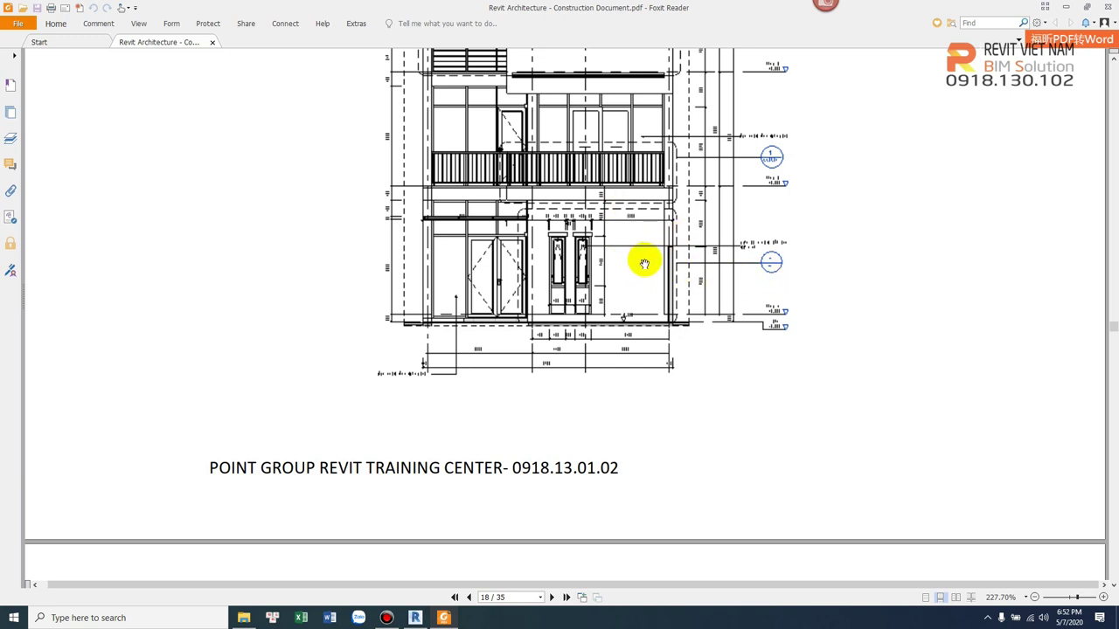
{"action": "scroll", "coordinate": [644, 247], "scroll_direction": "up", "scroll_amount": 3}
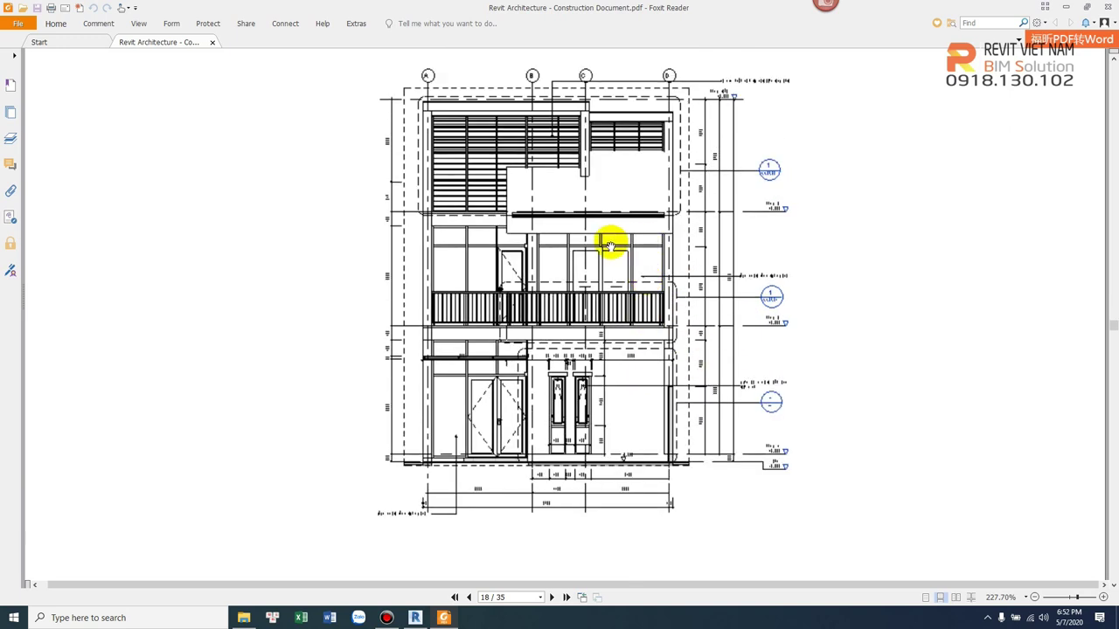
{"action": "scroll", "coordinate": [604, 247], "scroll_direction": "up", "scroll_amount": 1}
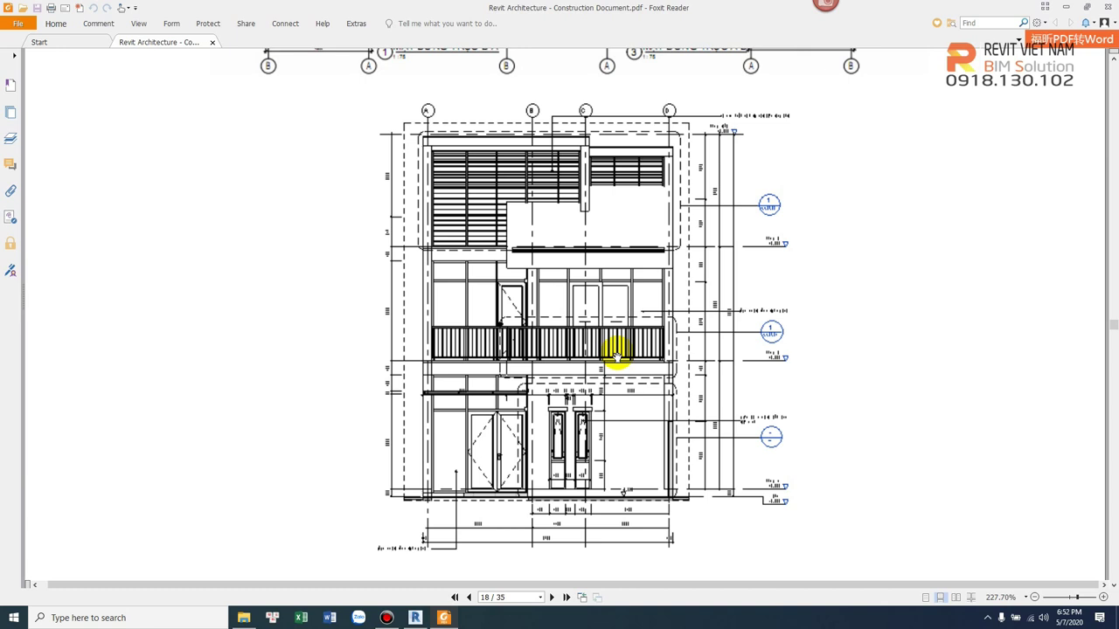
Move down to page 19's section 5.2 Note block.
{"action": "scroll", "coordinate": [616, 354], "scroll_direction": "down", "scroll_amount": 5}
{"action": "scroll", "coordinate": [616, 354], "scroll_direction": "down", "scroll_amount": 2}
{"action": "scroll", "coordinate": [616, 354], "scroll_direction": "down", "scroll_amount": 2}
{"action": "scroll", "coordinate": [573, 232], "scroll_direction": "up", "scroll_amount": 3}
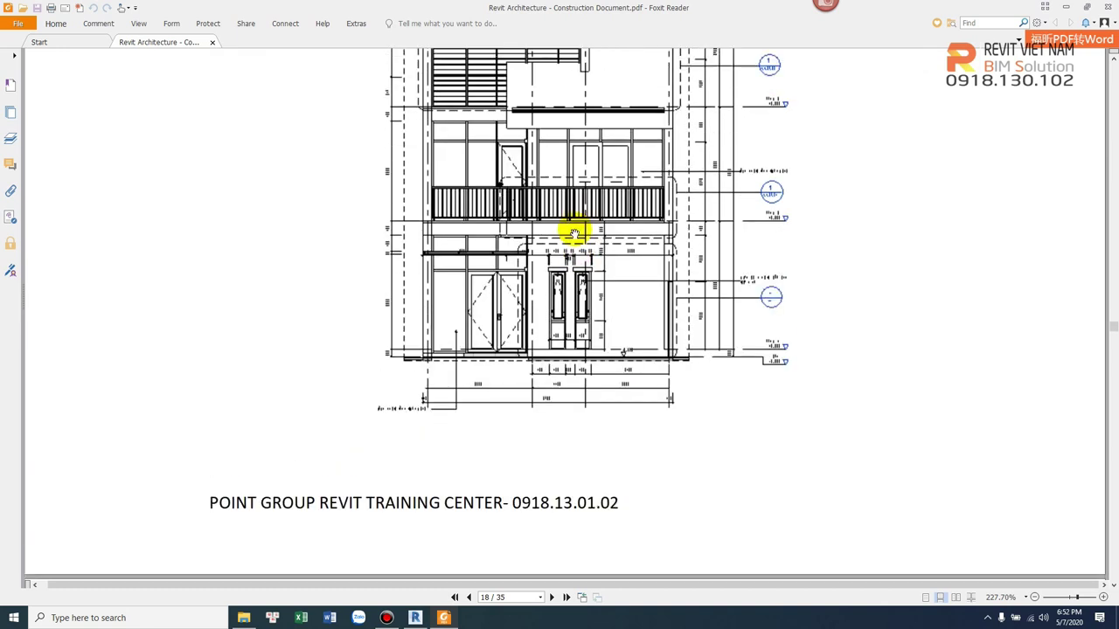
{"action": "scroll", "coordinate": [564, 320], "scroll_direction": "down", "scroll_amount": 5}
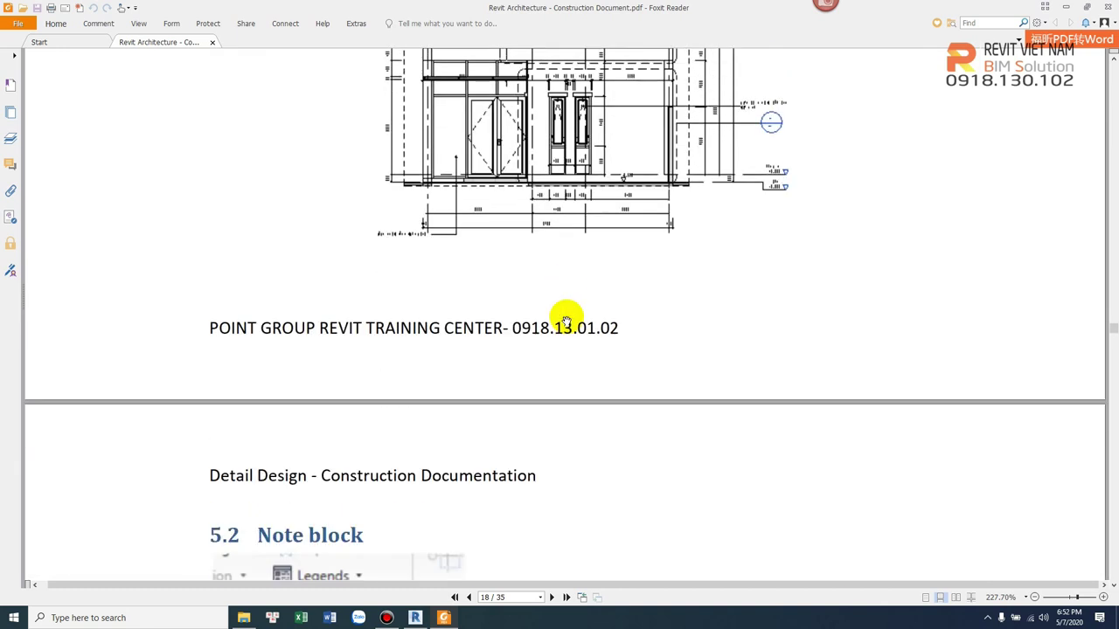
{"action": "scroll", "coordinate": [564, 320], "scroll_direction": "down", "scroll_amount": 2}
{"action": "scroll", "coordinate": [566, 318], "scroll_direction": "down", "scroll_amount": 3}
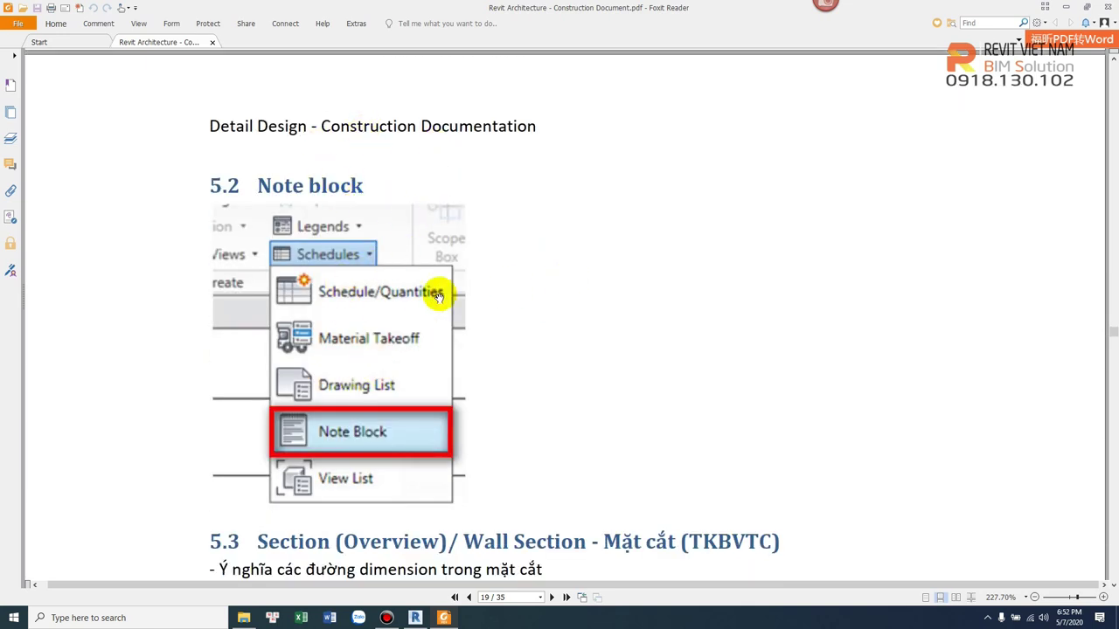
Highlight the Section (Overview) and Wall Section parts of the 5.3 heading.
{"action": "scroll", "coordinate": [446, 315], "scroll_direction": "down", "scroll_amount": 5}
{"action": "scroll", "coordinate": [428, 324], "scroll_direction": "down", "scroll_amount": 1}
{"action": "scroll", "coordinate": [385, 297], "scroll_direction": "down", "scroll_amount": 1}
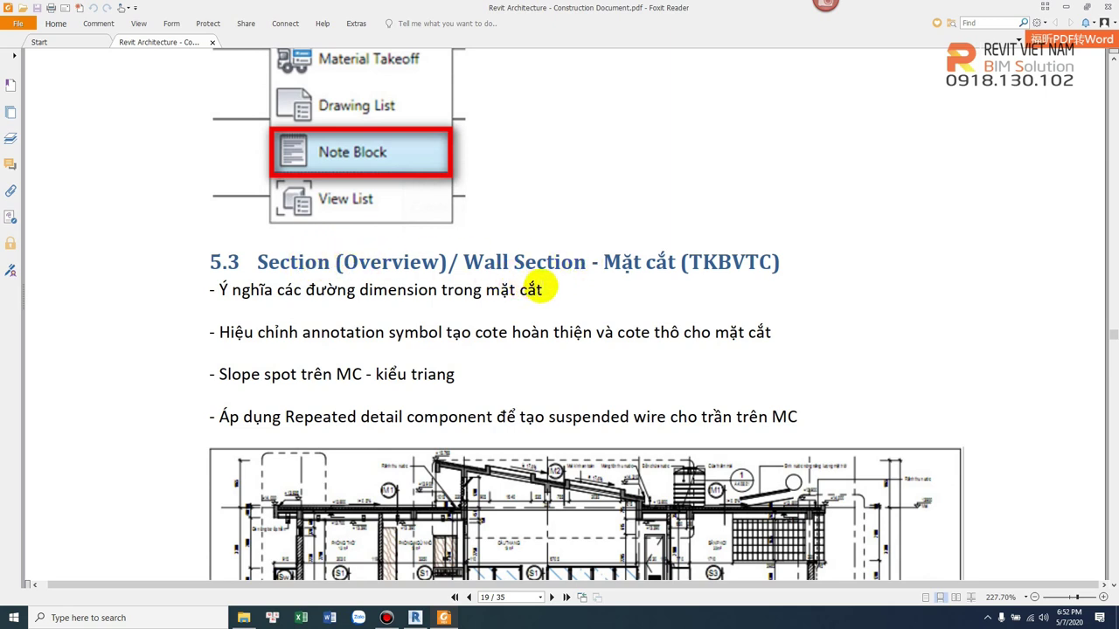
{"action": "left_click_drag", "start_coordinate": [446, 262], "coordinate": [259, 262]}
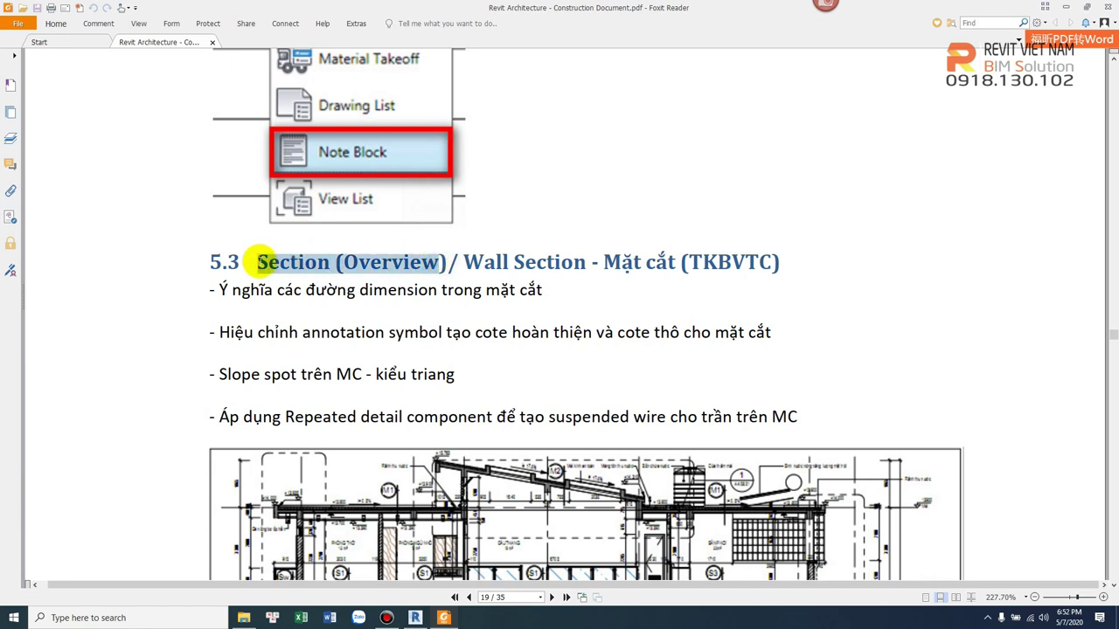
{"action": "left_click", "coordinate": [288, 262]}
{"action": "left_click_drag", "start_coordinate": [444, 261], "coordinate": [225, 255]}
{"action": "left_click", "coordinate": [430, 272]}
{"action": "left_click_drag", "start_coordinate": [465, 261], "coordinate": [585, 261]}
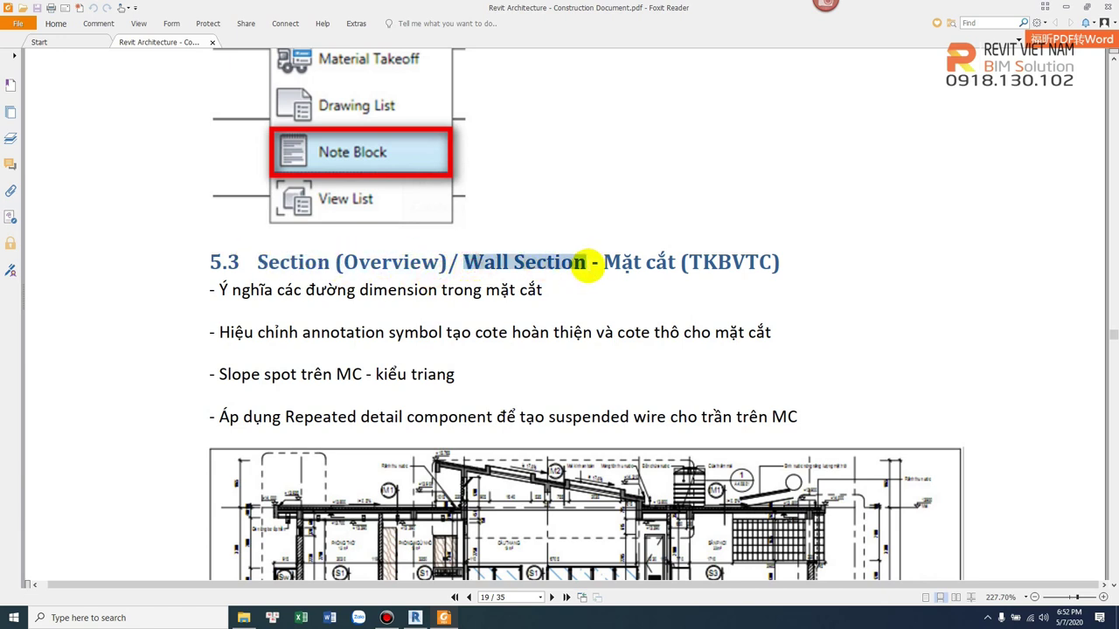
{"action": "left_click_drag", "start_coordinate": [603, 262], "coordinate": [797, 262]}
{"action": "left_click", "coordinate": [717, 282]}
Highlight the 5.3 notes on section dimensions and annotation symbol adjustment.
{"action": "scroll", "coordinate": [698, 287], "scroll_direction": "down", "scroll_amount": 2}
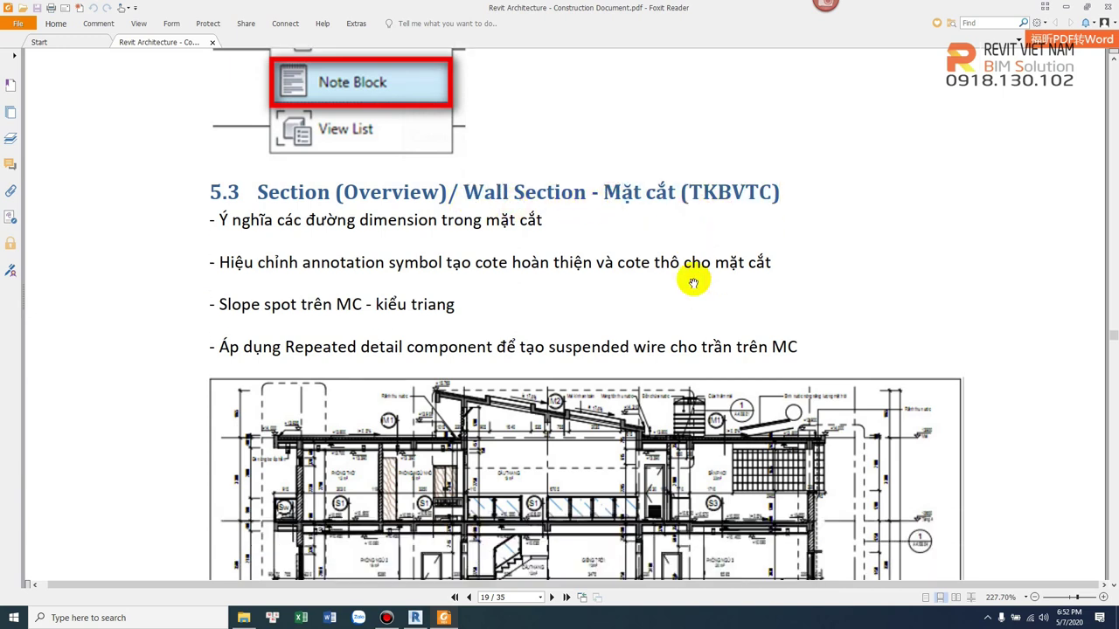
{"action": "scroll", "coordinate": [695, 283], "scroll_direction": "down", "scroll_amount": 1}
{"action": "scroll", "coordinate": [693, 282], "scroll_direction": "down", "scroll_amount": 1}
{"action": "scroll", "coordinate": [686, 282], "scroll_direction": "up", "scroll_amount": 1}
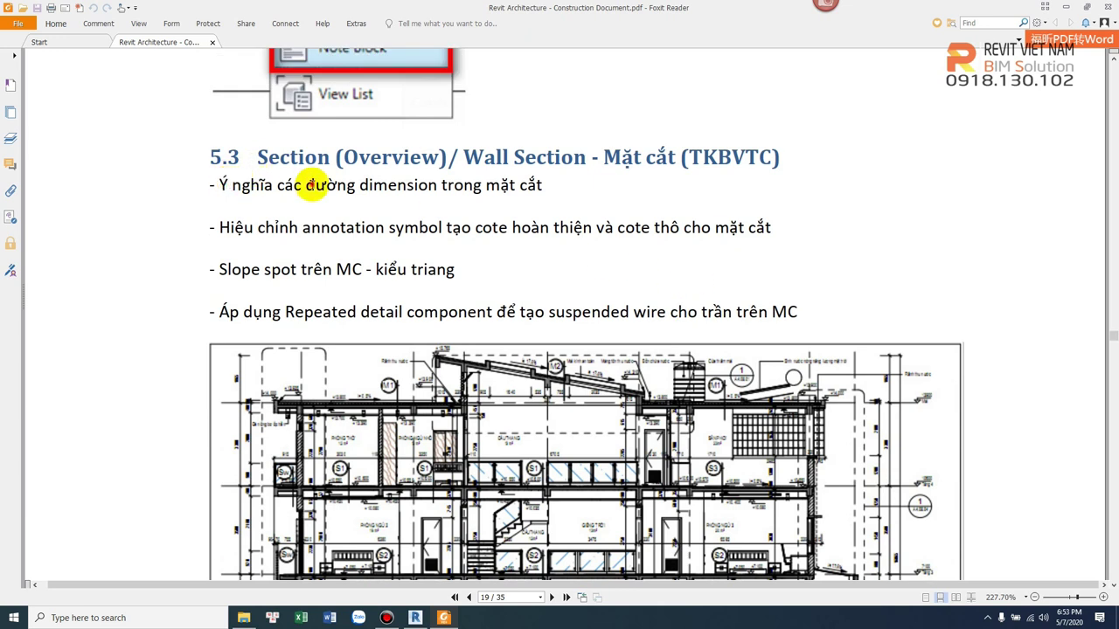
{"action": "left_click_drag", "start_coordinate": [543, 186], "coordinate": [232, 190]}
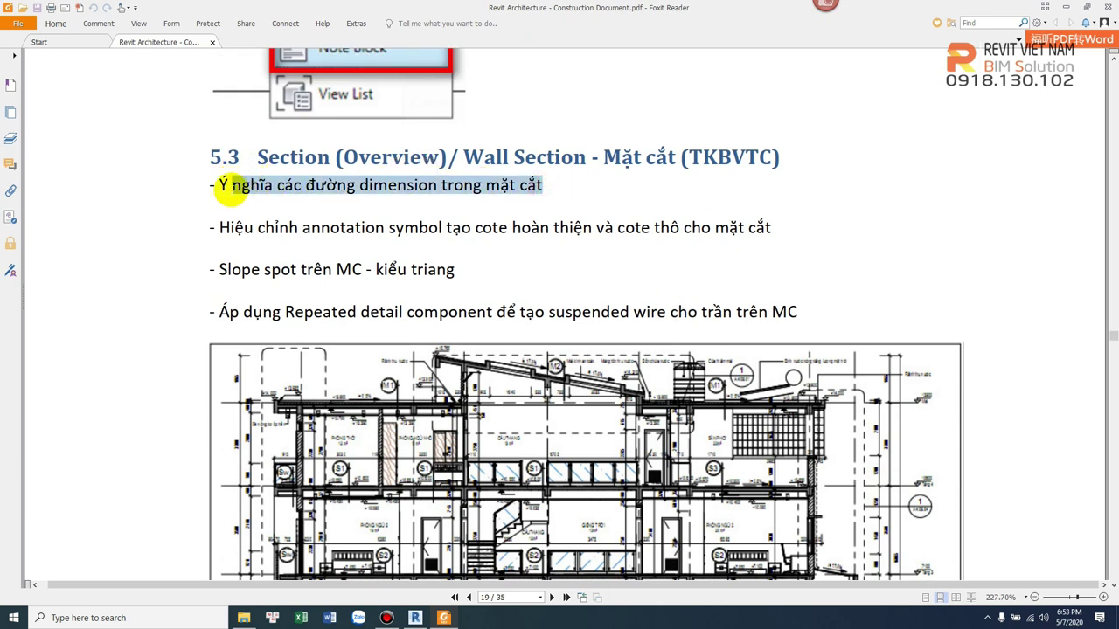
{"action": "left_click", "coordinate": [307, 208]}
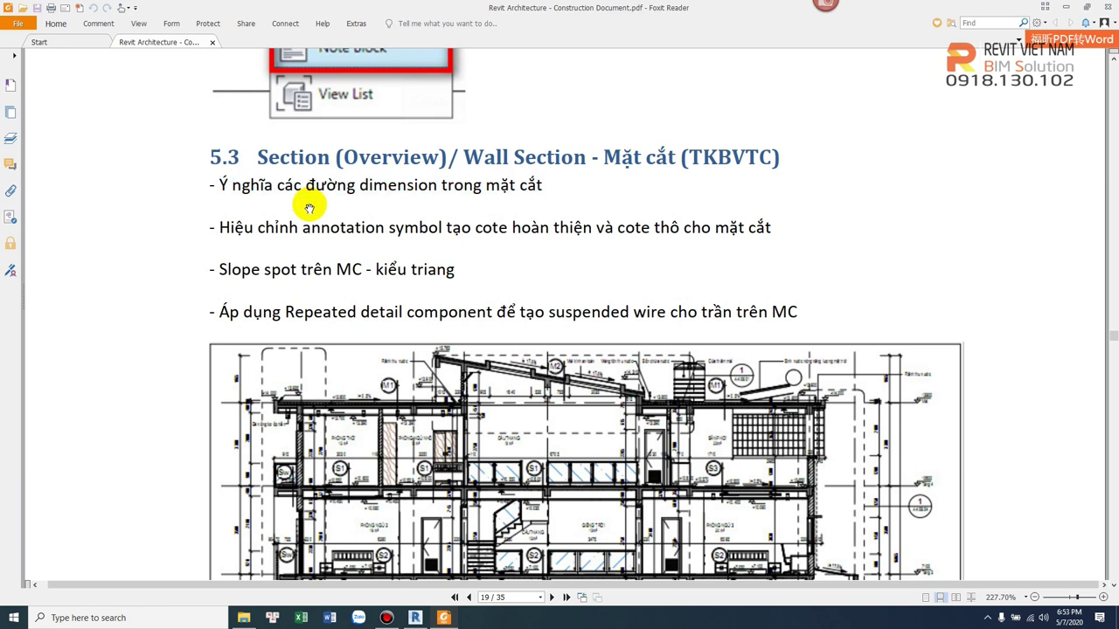
{"action": "scroll", "coordinate": [308, 208], "scroll_direction": "down", "scroll_amount": 1}
{"action": "scroll", "coordinate": [303, 204], "scroll_direction": "up", "scroll_amount": 2}
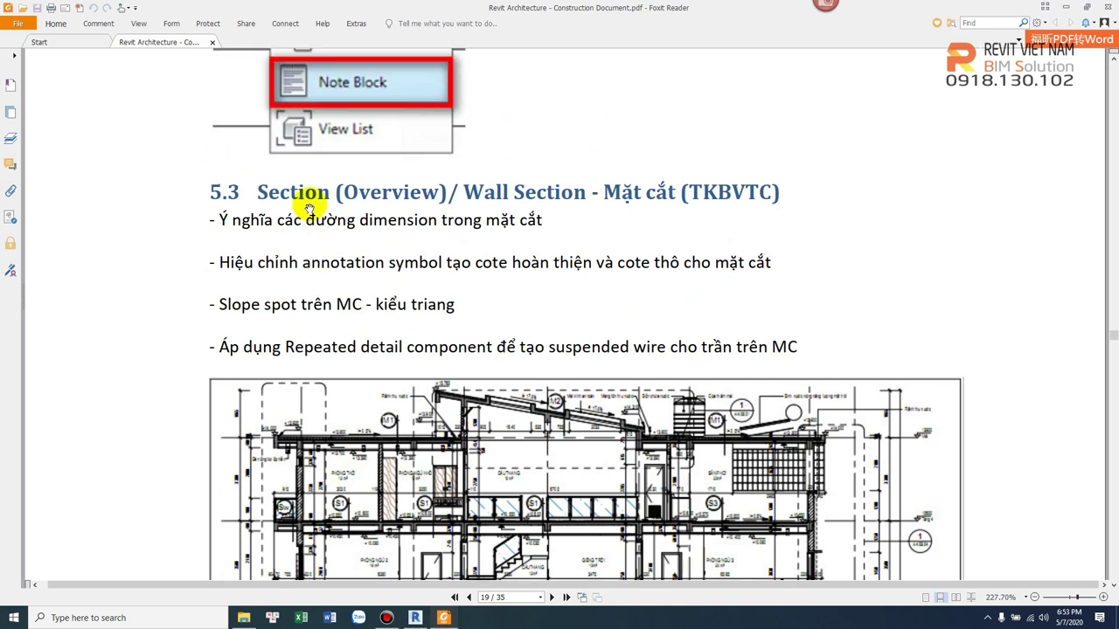
{"action": "scroll", "coordinate": [288, 229], "scroll_direction": "down", "scroll_amount": 1}
{"action": "left_click_drag", "start_coordinate": [221, 228], "coordinate": [623, 232]}
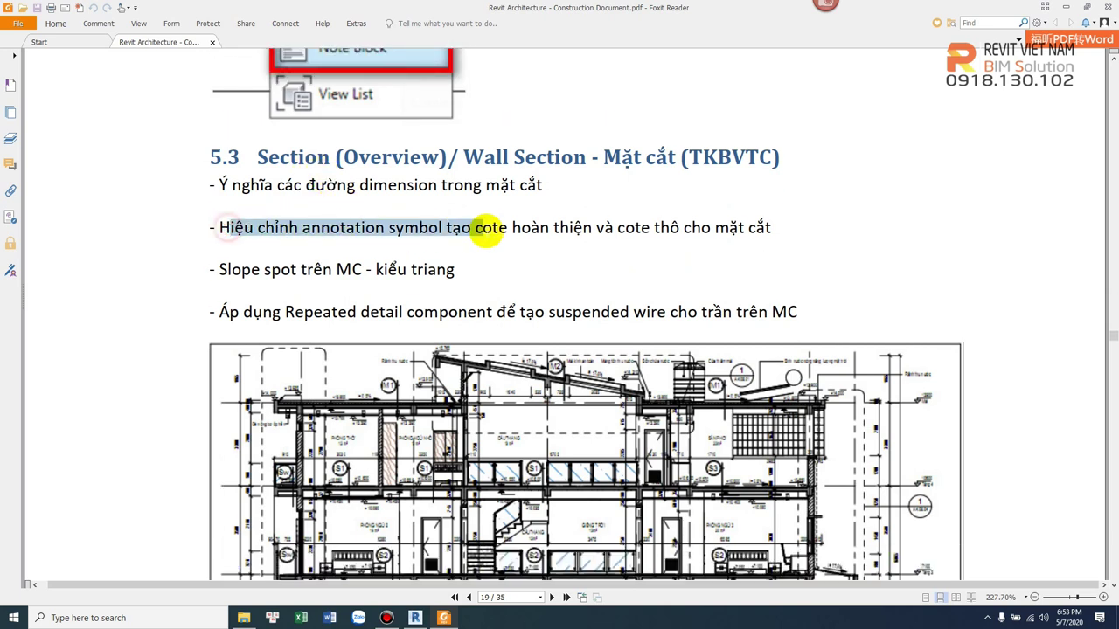
{"action": "left_click", "coordinate": [624, 230]}
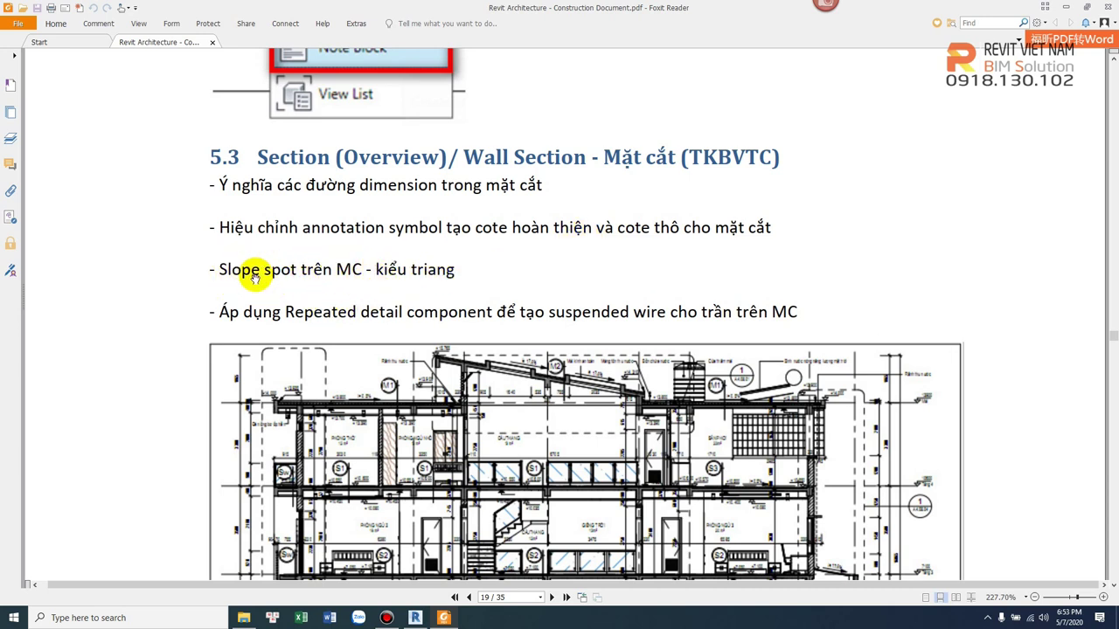
Highlight the Repeated detail component item and continue down to heading 5.4.
{"action": "scroll", "coordinate": [367, 269], "scroll_direction": "down", "scroll_amount": 2}
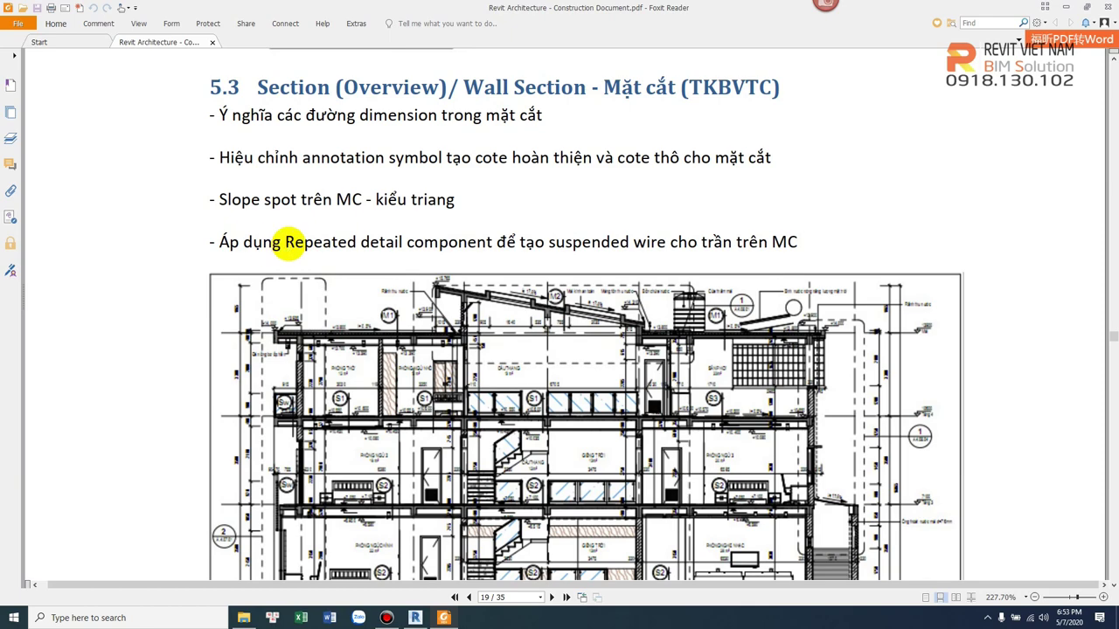
{"action": "left_click_drag", "start_coordinate": [221, 238], "coordinate": [388, 243]}
{"action": "left_click", "coordinate": [437, 242]}
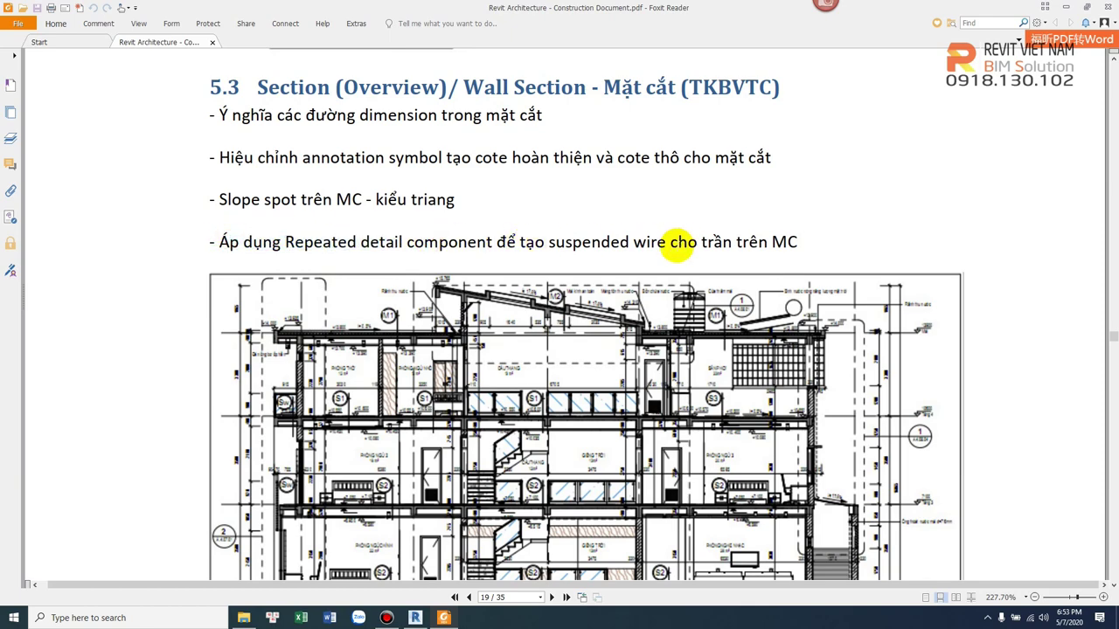
{"action": "scroll", "coordinate": [794, 231], "scroll_direction": "down", "scroll_amount": 2}
{"action": "scroll", "coordinate": [794, 237], "scroll_direction": "down", "scroll_amount": 2}
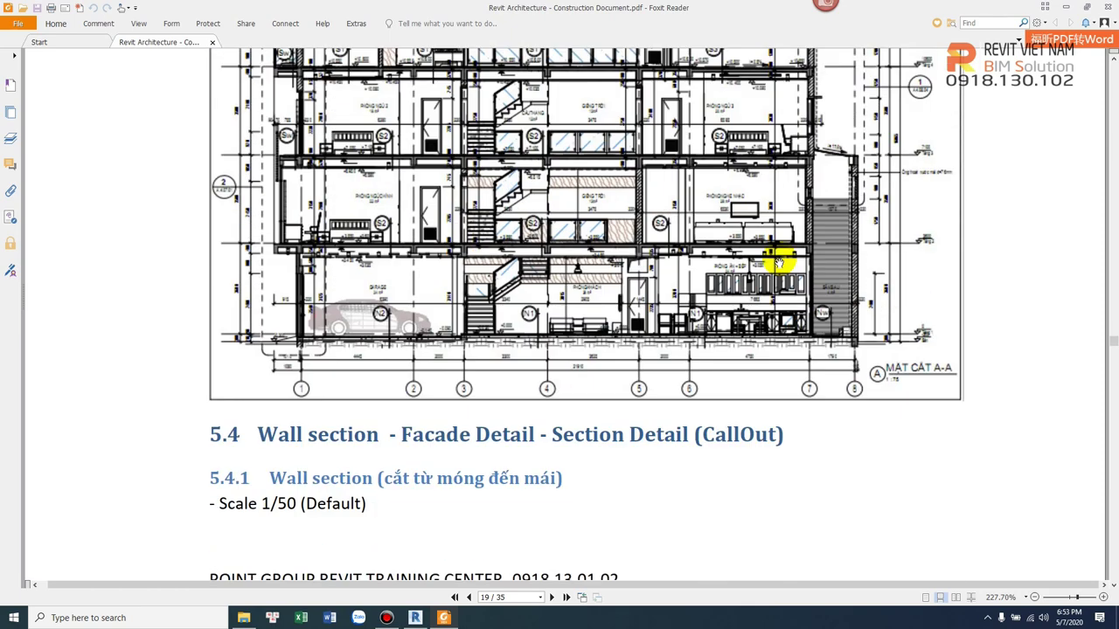
Highlight Facade Detail in the 5.4 Wall section heading.
{"action": "scroll", "coordinate": [778, 262], "scroll_direction": "down", "scroll_amount": 1}
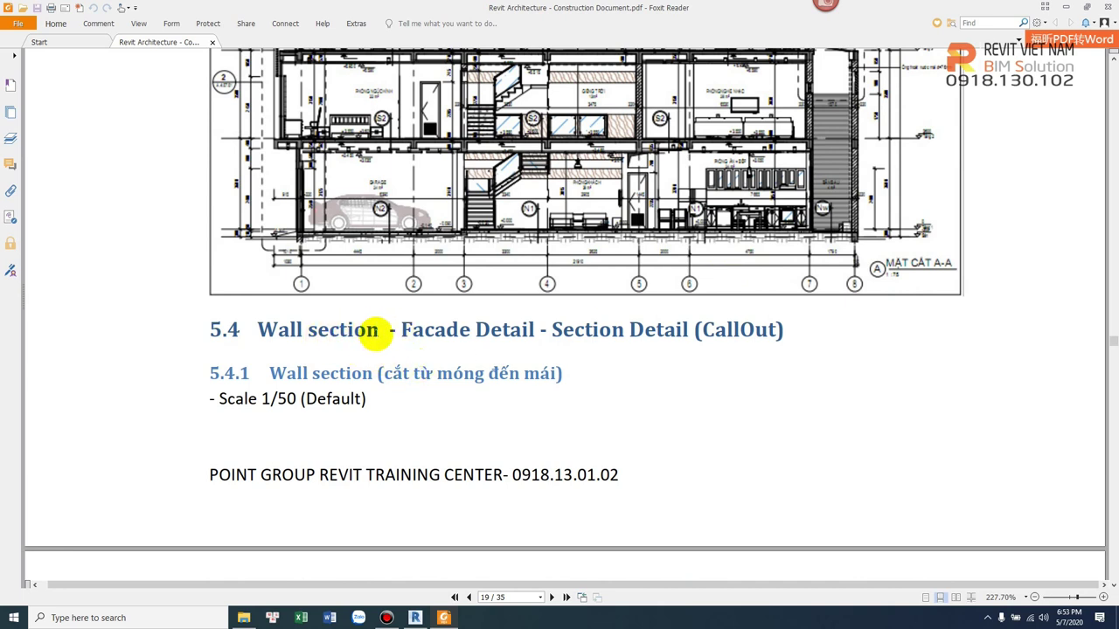
{"action": "left_click_drag", "start_coordinate": [399, 331], "coordinate": [697, 339]}
{"action": "left_click", "coordinate": [568, 331]}
{"action": "left_click", "coordinate": [554, 330]}
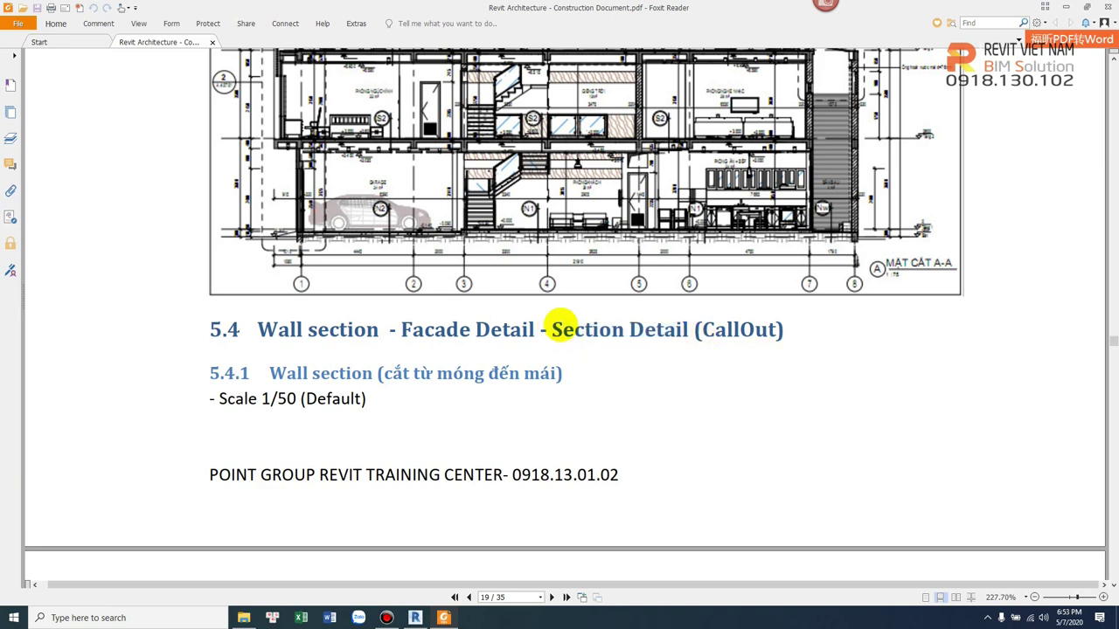
Review page 19's wall section drawing and move to the top of page 20.
{"action": "scroll", "coordinate": [533, 279], "scroll_direction": "up", "scroll_amount": 2}
{"action": "scroll", "coordinate": [585, 324], "scroll_direction": "up", "scroll_amount": 2}
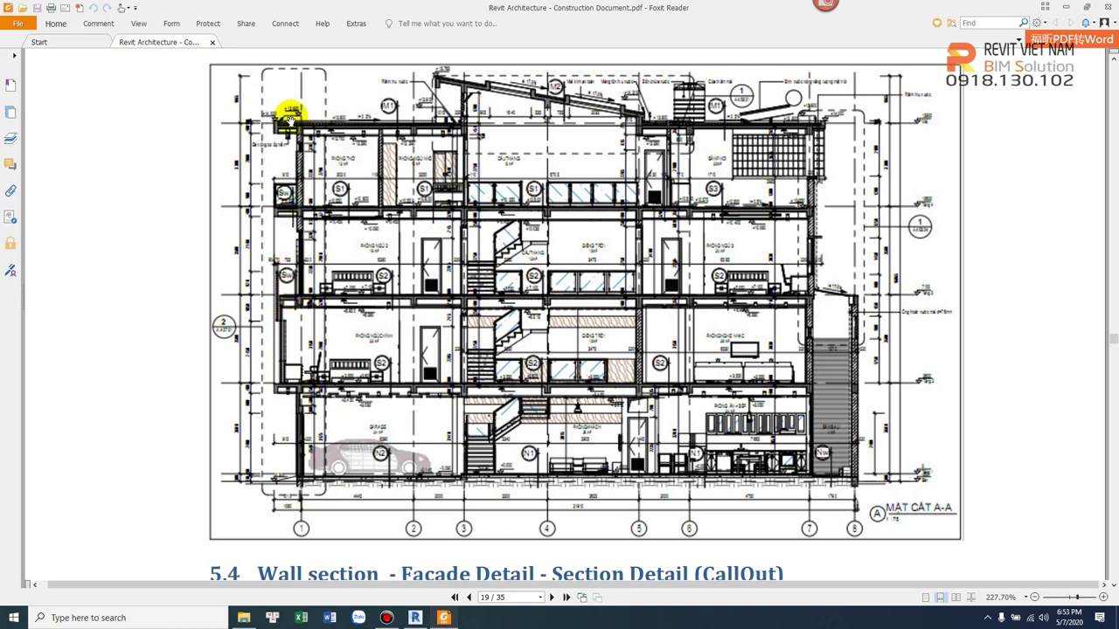
{"action": "scroll", "coordinate": [322, 229], "scroll_direction": "down", "scroll_amount": 3}
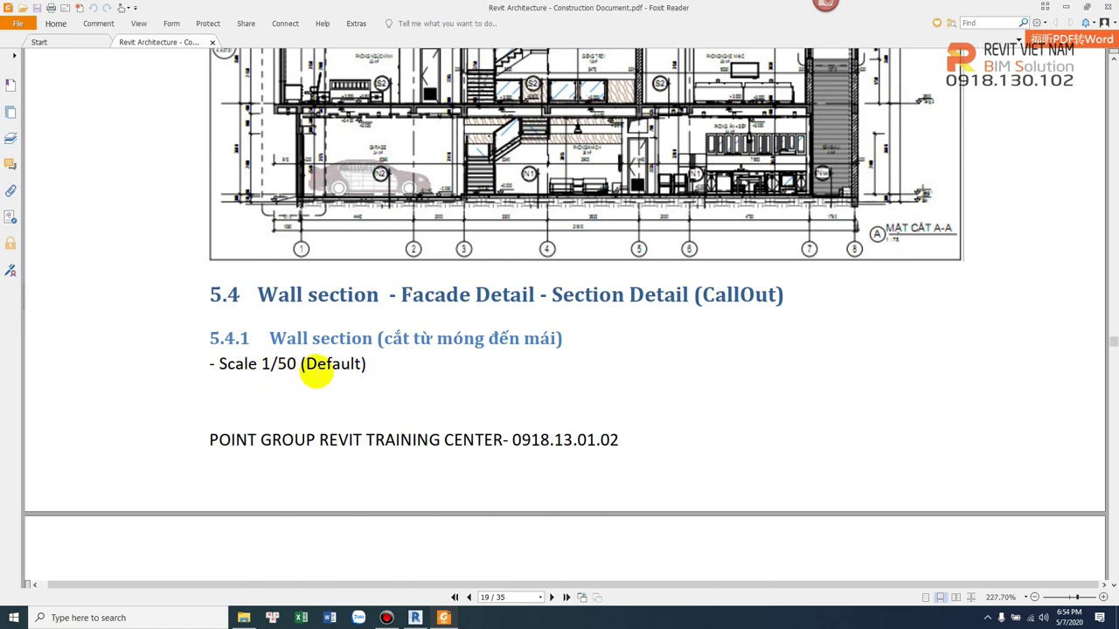
{"action": "scroll", "coordinate": [328, 376], "scroll_direction": "up", "scroll_amount": 1}
{"action": "scroll", "coordinate": [419, 349], "scroll_direction": "up", "scroll_amount": 2}
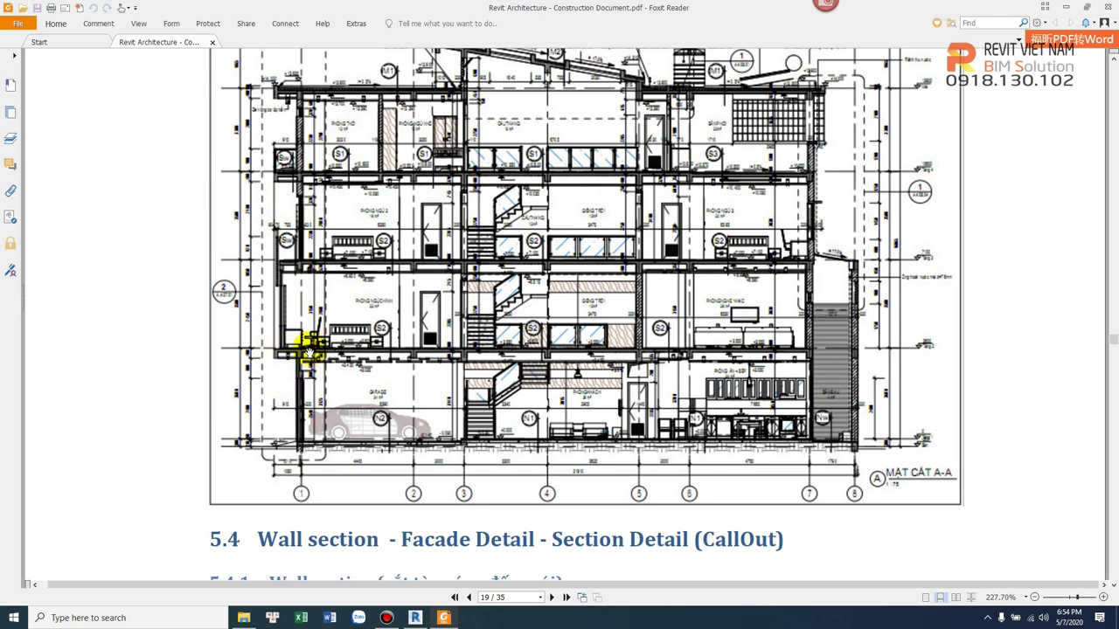
{"action": "scroll", "coordinate": [310, 353], "scroll_direction": "down", "scroll_amount": 4}
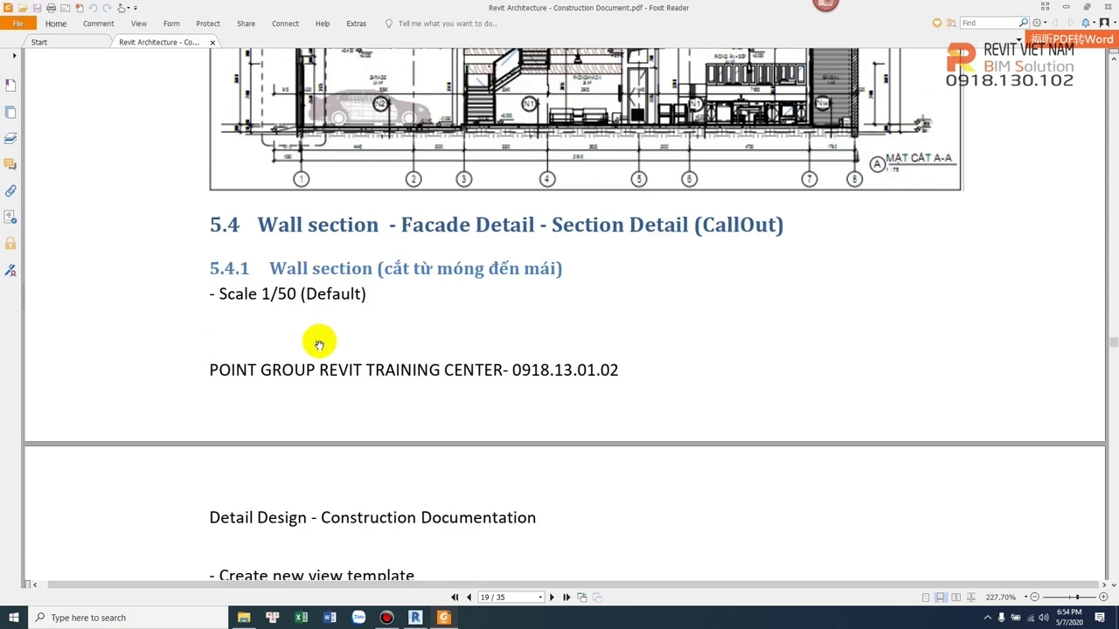
{"action": "scroll", "coordinate": [320, 344], "scroll_direction": "down", "scroll_amount": 2}
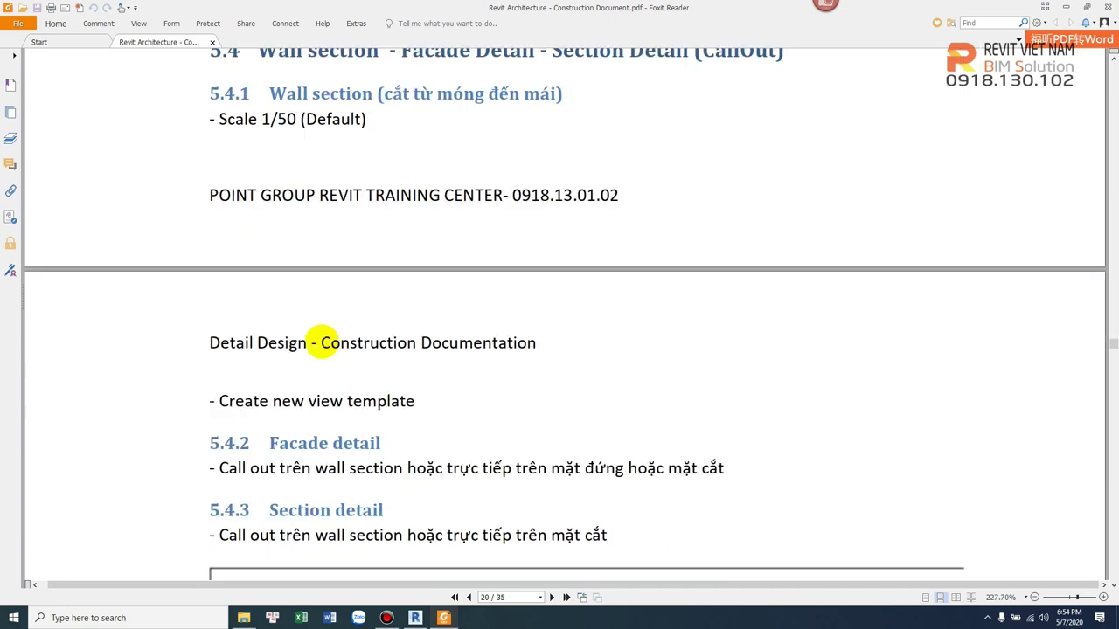
Highlight the Detail Design heading and the start of the Facade detail note.
{"action": "left_click_drag", "start_coordinate": [210, 343], "coordinate": [387, 343]}
{"action": "left_click", "coordinate": [387, 343]}
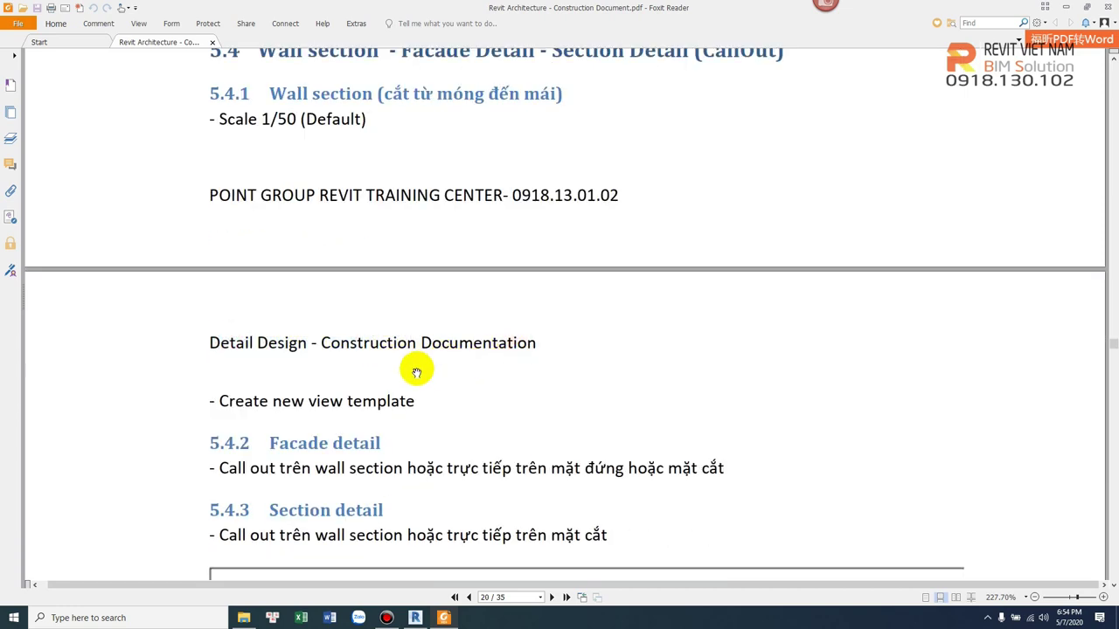
{"action": "scroll", "coordinate": [411, 397], "scroll_direction": "down", "scroll_amount": 1}
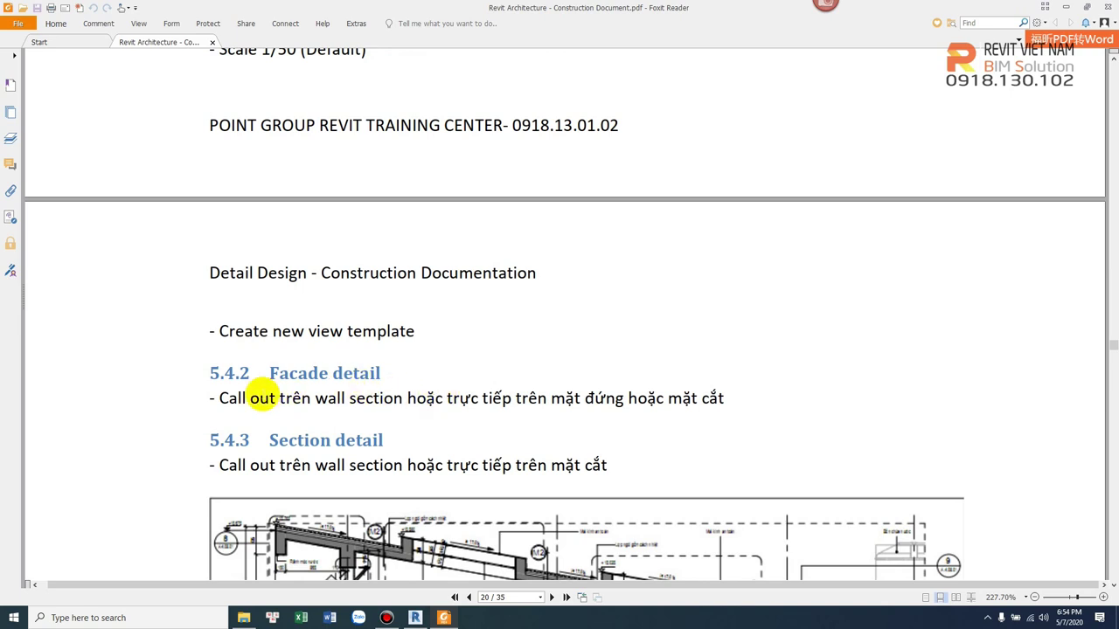
{"action": "left_click_drag", "start_coordinate": [212, 398], "coordinate": [381, 404]}
{"action": "left_click", "coordinate": [285, 398]}
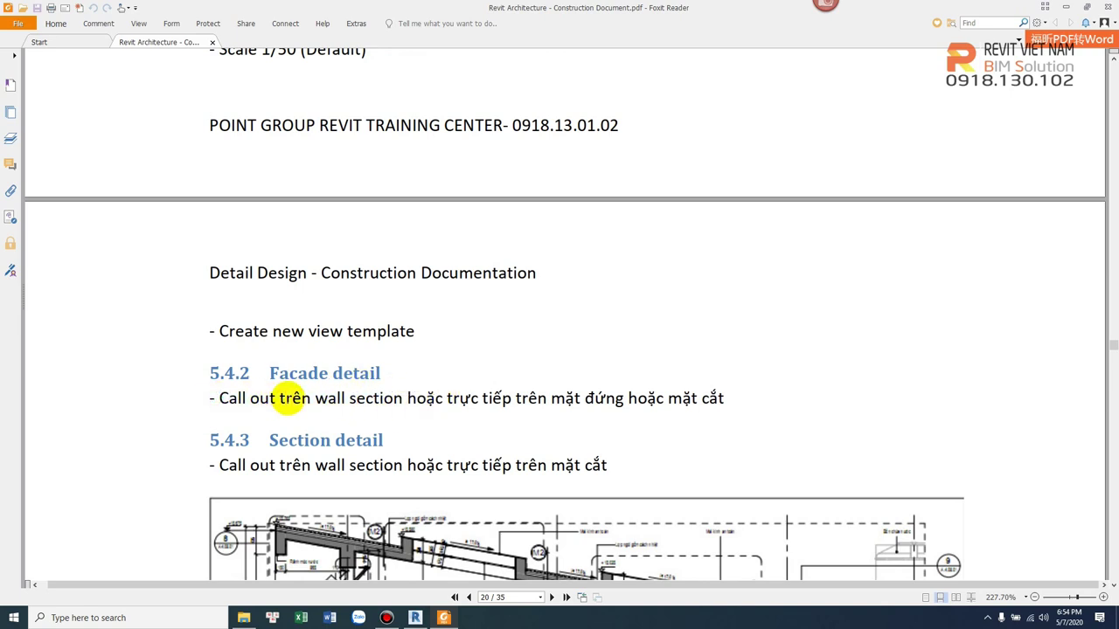
{"action": "left_click", "coordinate": [382, 402]}
Highlight the rest of the Facade detail note and the Section detail call-out note.
{"action": "scroll", "coordinate": [354, 311], "scroll_direction": "down", "scroll_amount": 3}
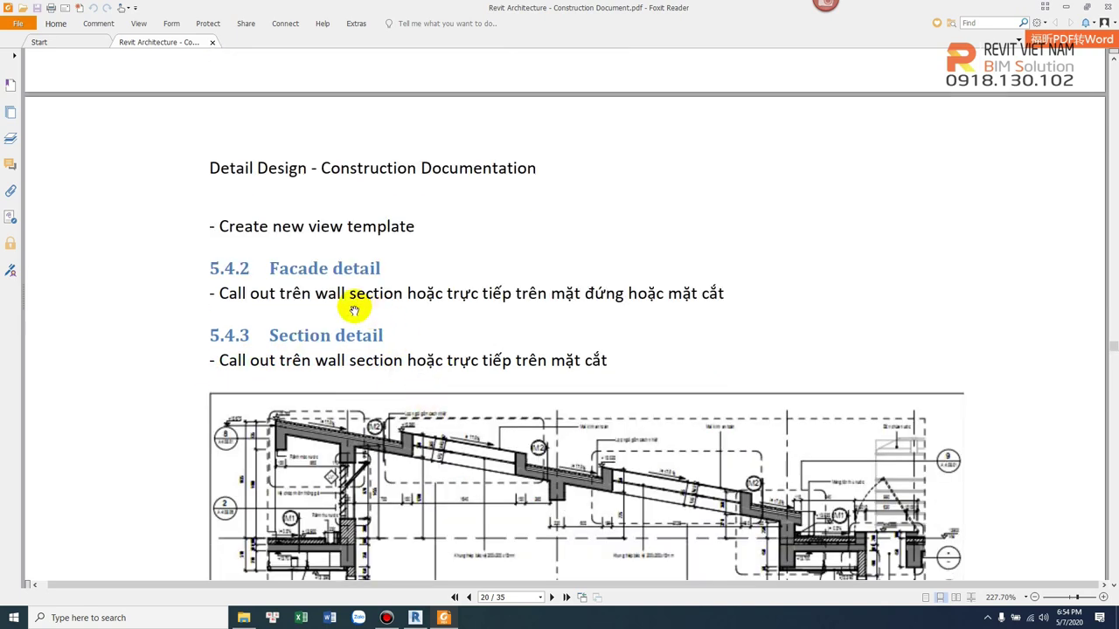
{"action": "left_click_drag", "start_coordinate": [407, 293], "coordinate": [631, 293]}
{"action": "left_click", "coordinate": [668, 295]}
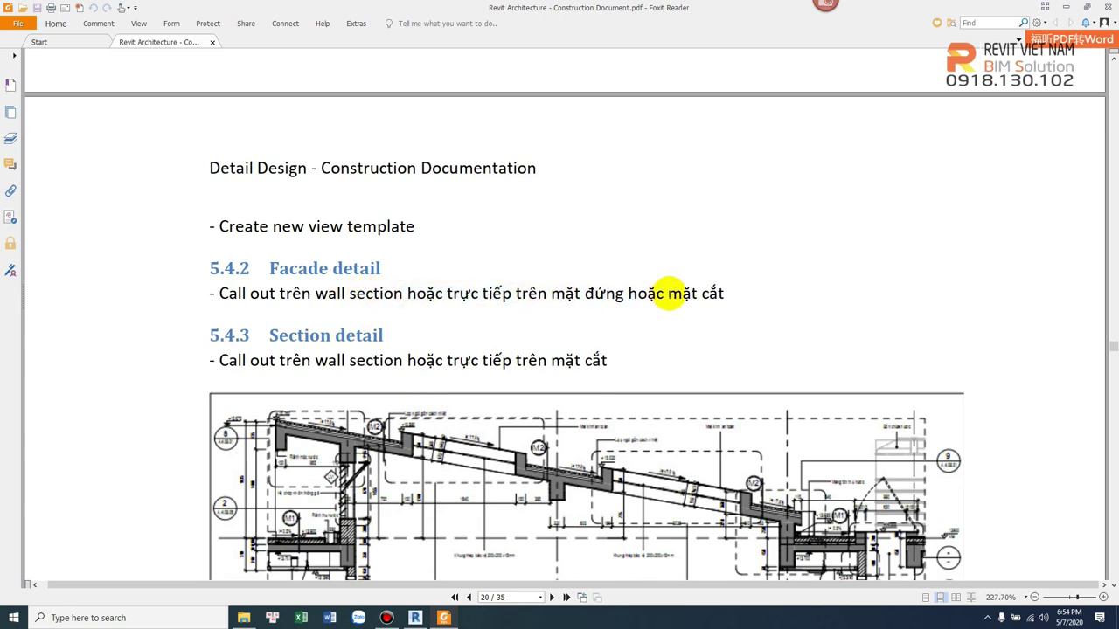
{"action": "scroll", "coordinate": [668, 295], "scroll_direction": "down", "scroll_amount": 6}
{"action": "scroll", "coordinate": [669, 295], "scroll_direction": "down", "scroll_amount": 2}
{"action": "scroll", "coordinate": [668, 295], "scroll_direction": "up", "scroll_amount": 3}
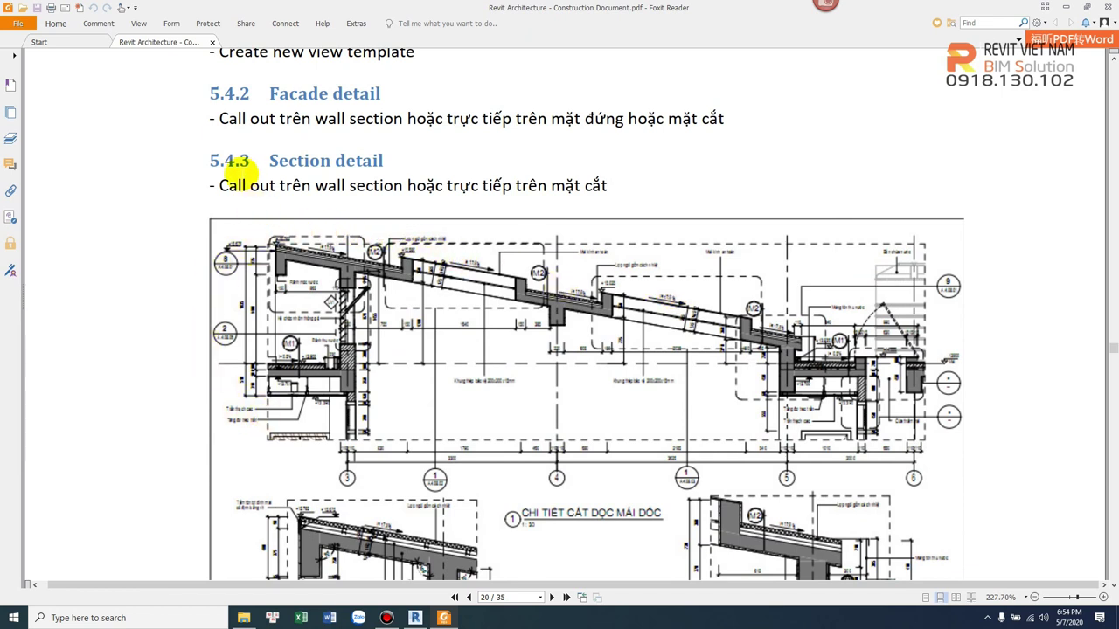
{"action": "left_click_drag", "start_coordinate": [221, 186], "coordinate": [608, 185]}
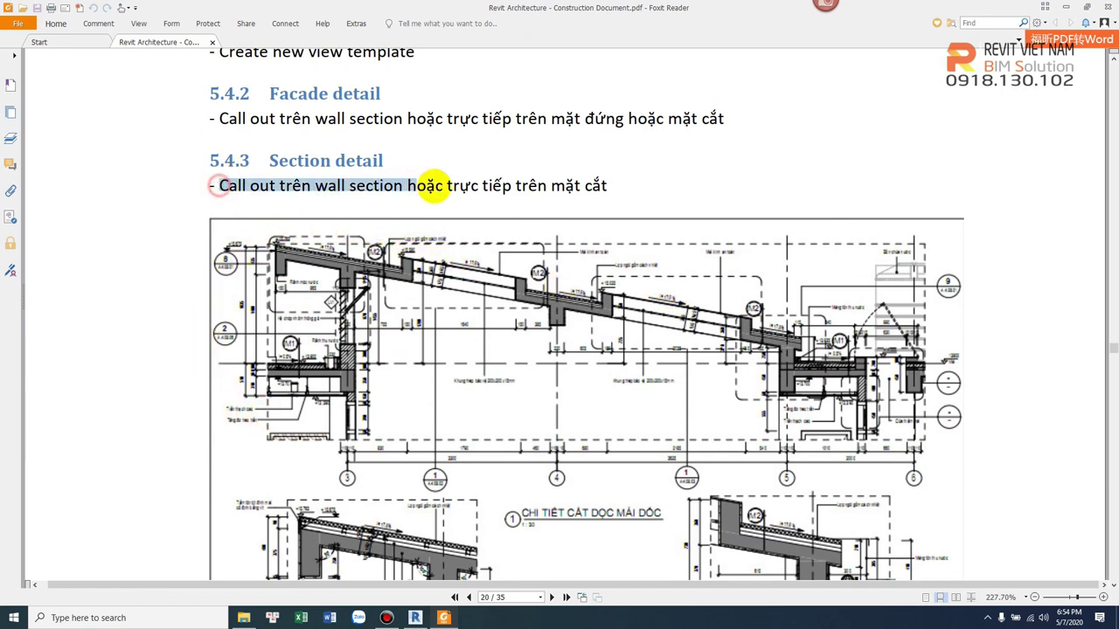
{"action": "left_click", "coordinate": [588, 211]}
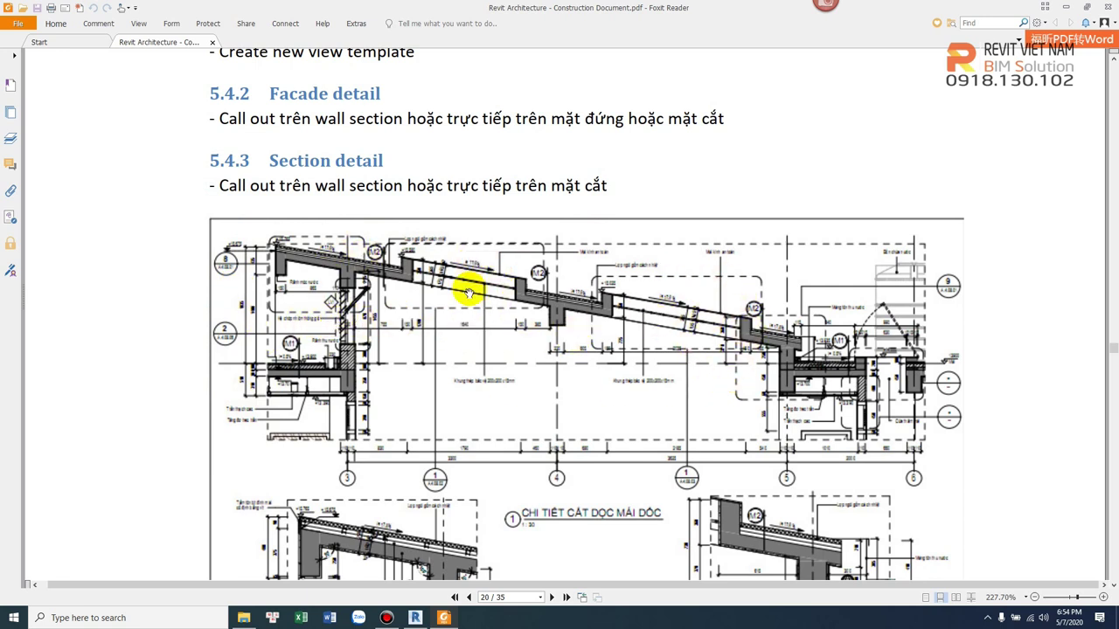
Scroll through page 20's roof and aluminium louvre (CHI TIẾT HỆ CHỚP NHÔM 1) detail drawings.
{"action": "scroll", "coordinate": [879, 375], "scroll_direction": "down", "scroll_amount": 2}
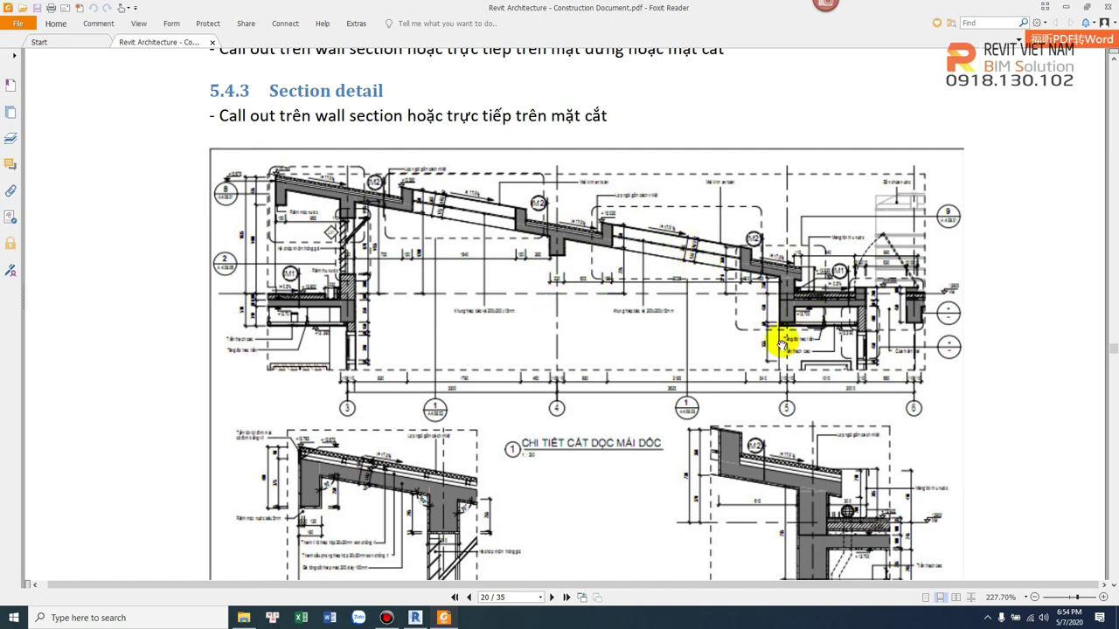
{"action": "scroll", "coordinate": [665, 338], "scroll_direction": "down", "scroll_amount": 3}
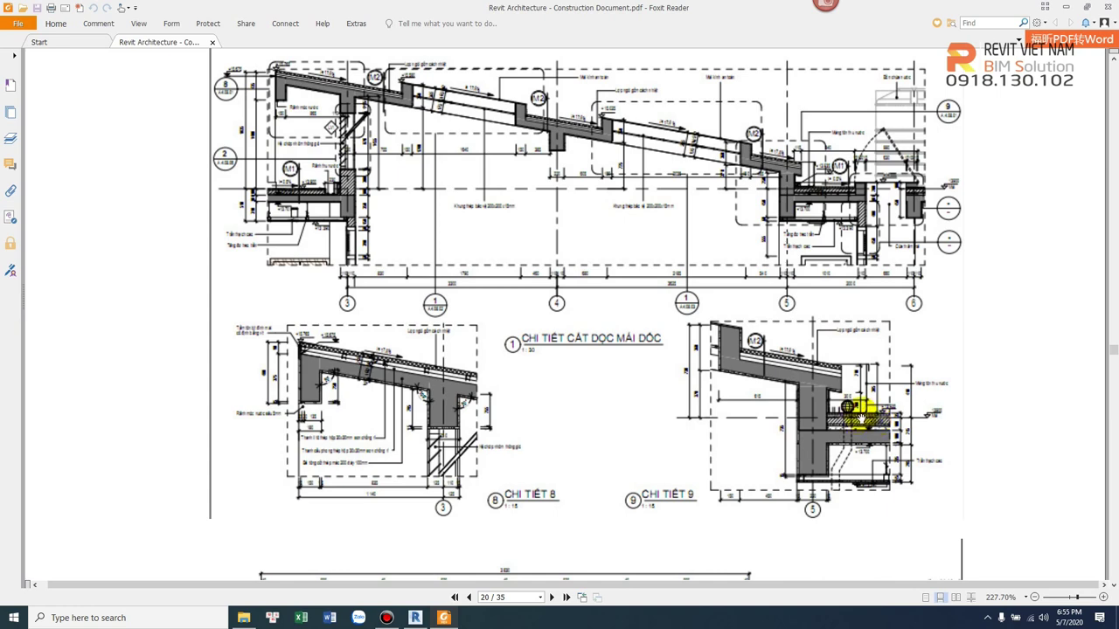
{"action": "scroll", "coordinate": [861, 418], "scroll_direction": "down", "scroll_amount": 3}
{"action": "scroll", "coordinate": [861, 418], "scroll_direction": "down", "scroll_amount": 2}
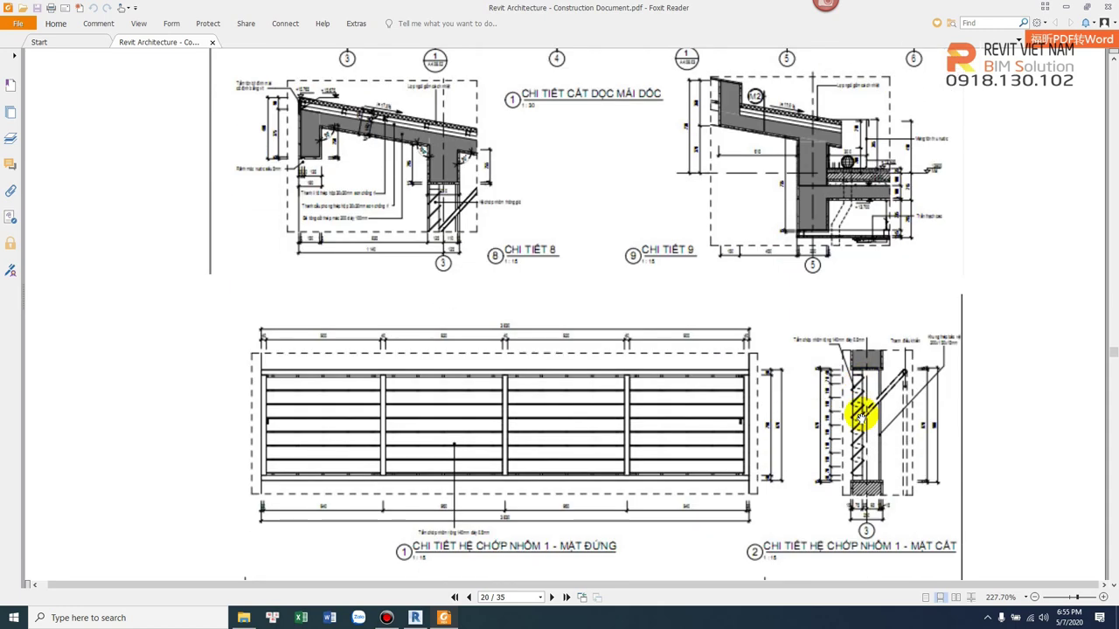
{"action": "scroll", "coordinate": [858, 417], "scroll_direction": "down", "scroll_amount": 3}
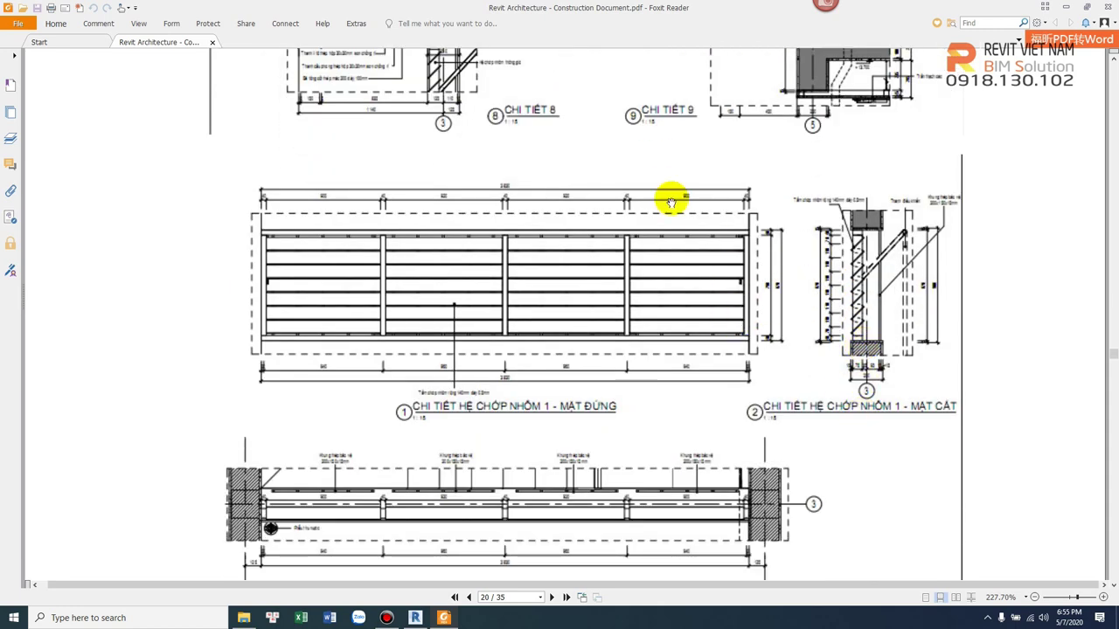
{"action": "scroll", "coordinate": [761, 315], "scroll_direction": "down", "scroll_amount": 2}
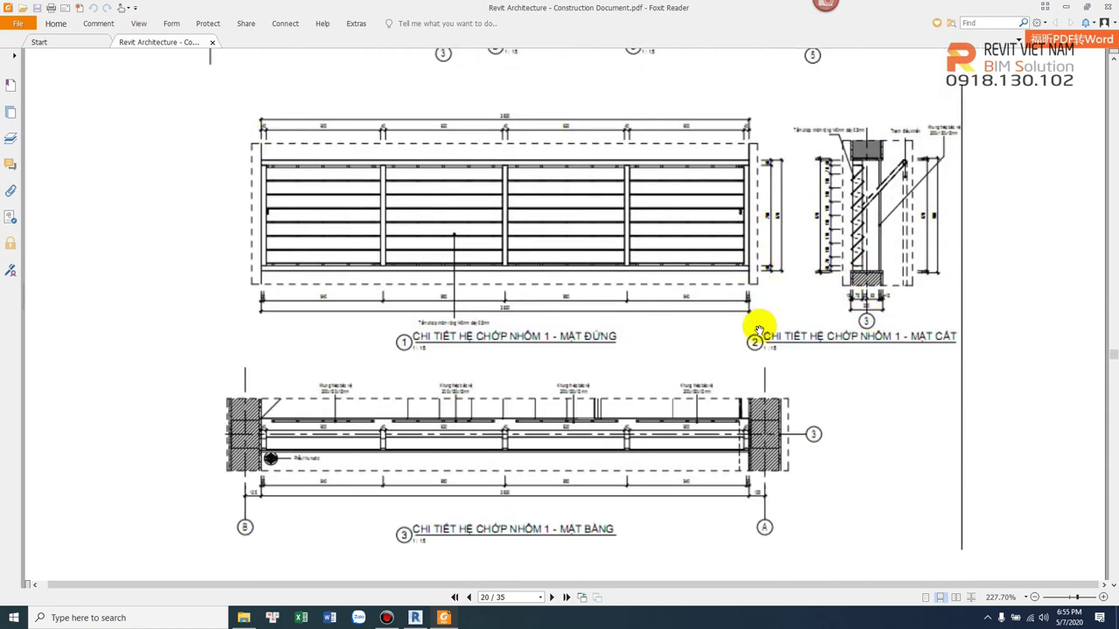
{"action": "scroll", "coordinate": [758, 325], "scroll_direction": "up", "scroll_amount": 1}
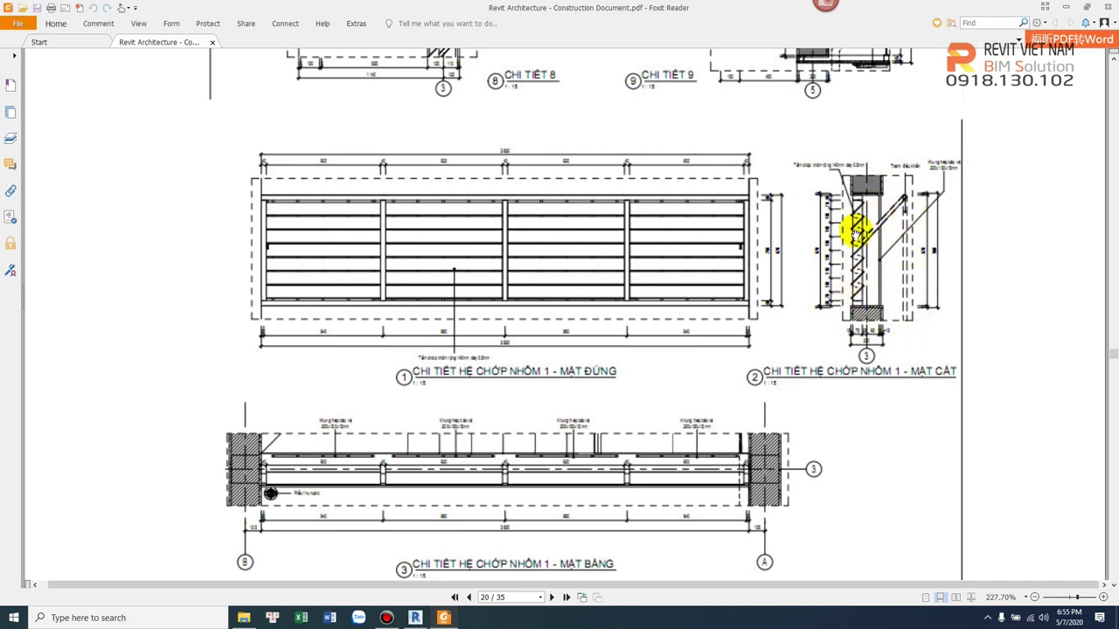
{"action": "scroll", "coordinate": [655, 383], "scroll_direction": "down", "scroll_amount": 3}
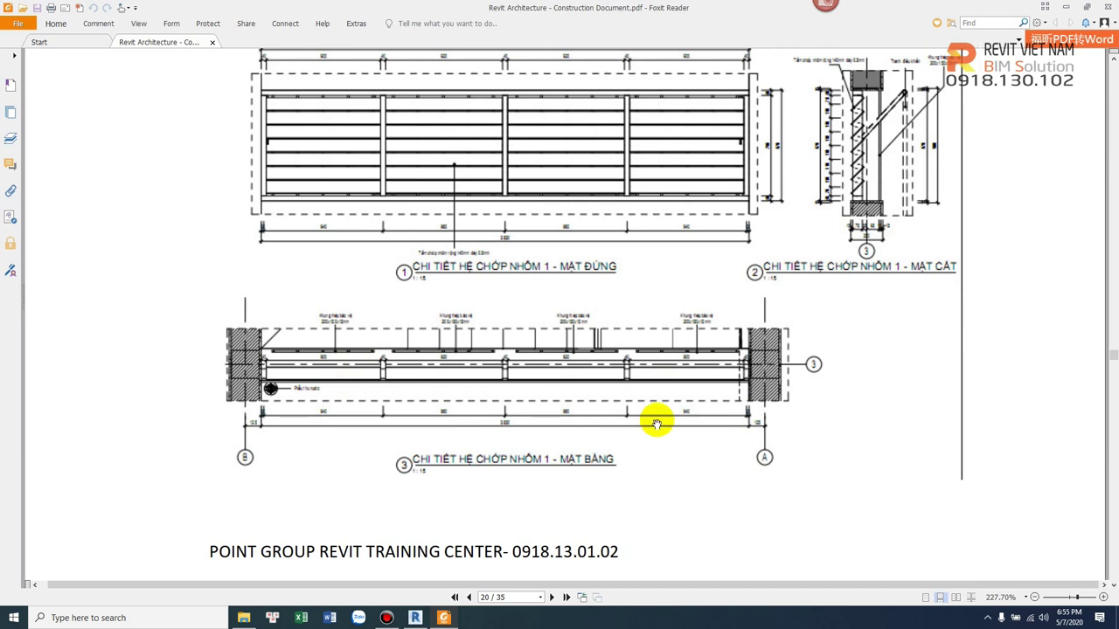
{"action": "scroll", "coordinate": [573, 394], "scroll_direction": "up", "scroll_amount": 2}
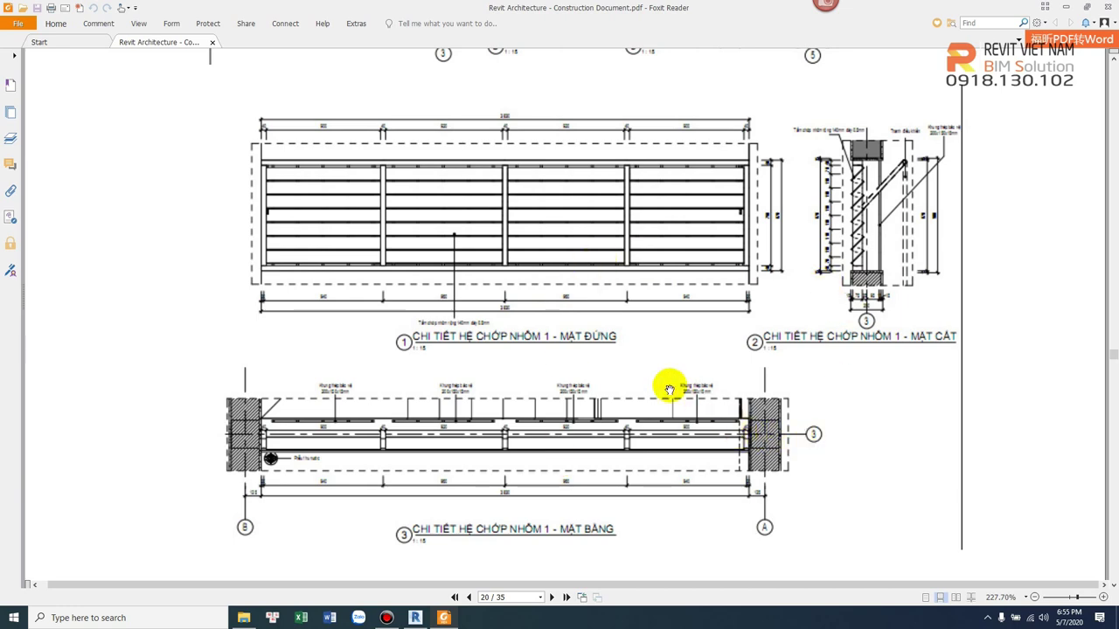
{"action": "scroll", "coordinate": [669, 389], "scroll_direction": "down", "scroll_amount": 3}
{"action": "scroll", "coordinate": [669, 389], "scroll_direction": "down", "scroll_amount": 2}
{"action": "left_click_drag", "start_coordinate": [669, 389], "coordinate": [740, 256]}
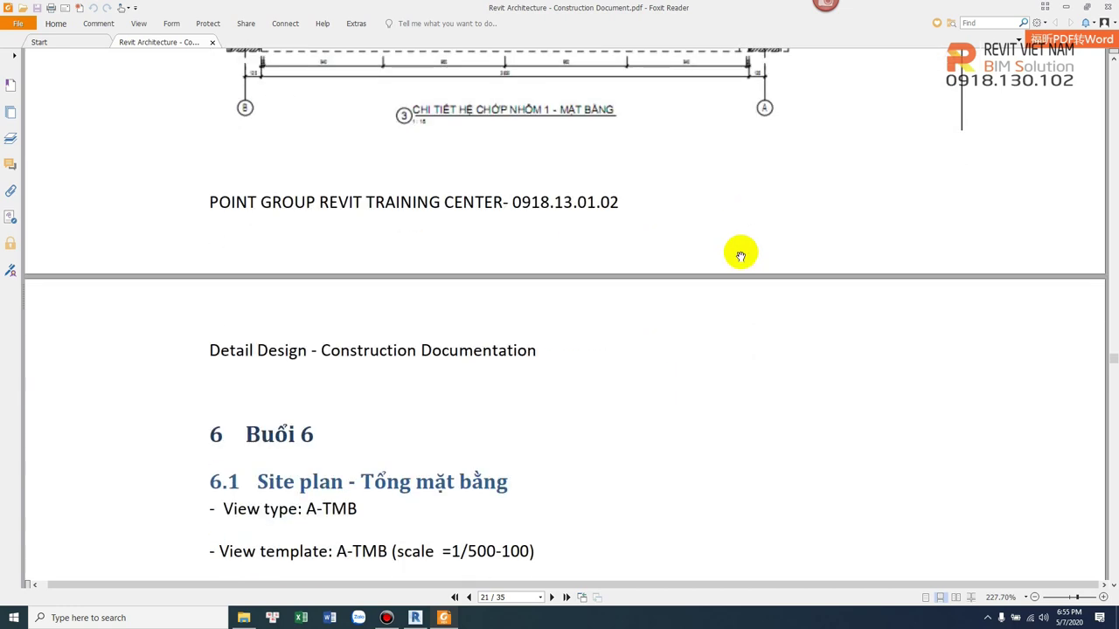
{"action": "scroll", "coordinate": [734, 315], "scroll_direction": "up", "scroll_amount": 5}
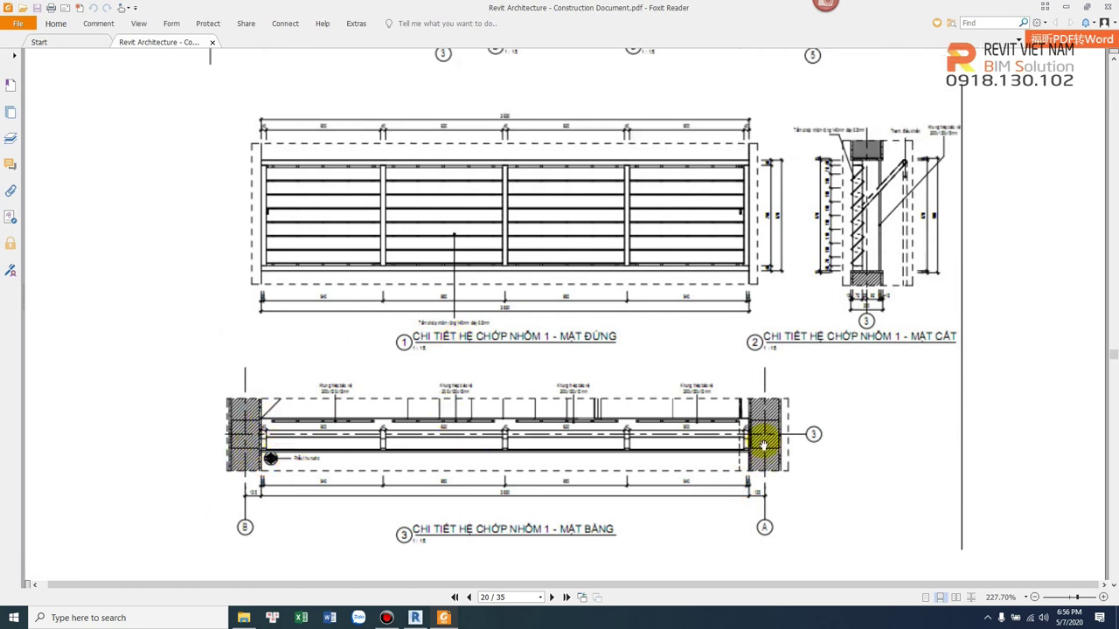
Return to page 18's 5.1 Elevation notes, then minimize Foxit Reader to reveal Revit.
{"action": "scroll", "coordinate": [537, 457], "scroll_direction": "down", "scroll_amount": 3}
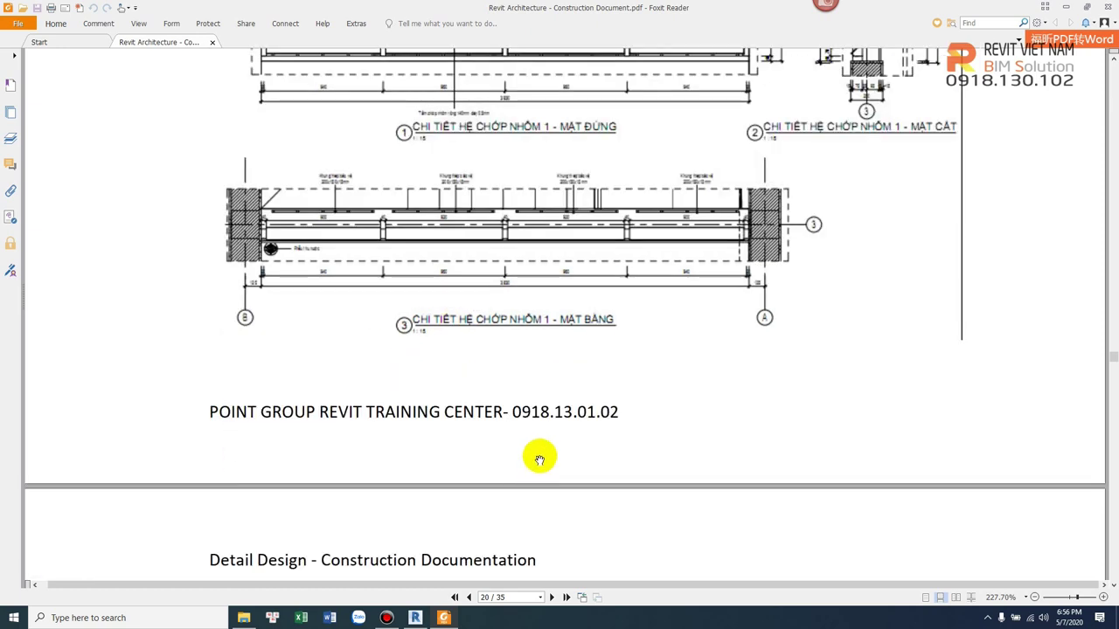
{"action": "scroll", "coordinate": [537, 458], "scroll_direction": "down", "scroll_amount": 5}
{"action": "scroll", "coordinate": [602, 377], "scroll_direction": "down", "scroll_amount": 3}
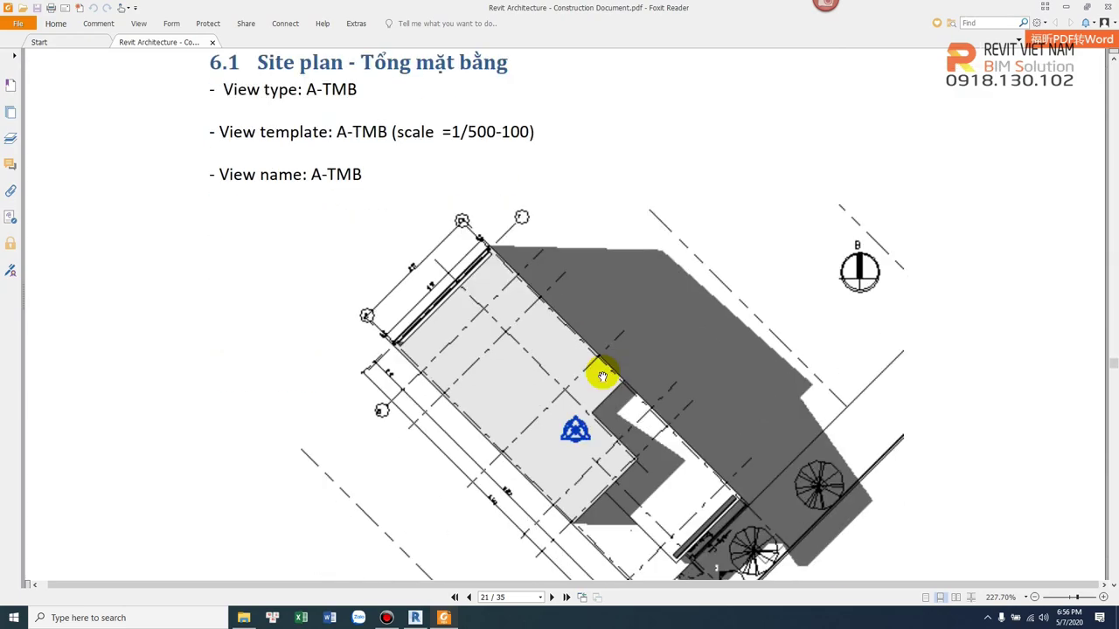
{"action": "scroll", "coordinate": [602, 377], "scroll_direction": "up", "scroll_amount": 2}
{"action": "scroll", "coordinate": [602, 378], "scroll_direction": "up", "scroll_amount": 10}
{"action": "scroll", "coordinate": [611, 436], "scroll_direction": "up", "scroll_amount": 8}
{"action": "scroll", "coordinate": [610, 435], "scroll_direction": "up", "scroll_amount": 5}
{"action": "scroll", "coordinate": [612, 437], "scroll_direction": "up", "scroll_amount": 10}
{"action": "scroll", "coordinate": [612, 437], "scroll_direction": "up", "scroll_amount": 5}
{"action": "scroll", "coordinate": [612, 437], "scroll_direction": "up", "scroll_amount": 10}
{"action": "scroll", "coordinate": [611, 437], "scroll_direction": "up", "scroll_amount": 10}
{"action": "scroll", "coordinate": [612, 437], "scroll_direction": "up", "scroll_amount": 7}
{"action": "scroll", "coordinate": [612, 437], "scroll_direction": "up", "scroll_amount": 7}
{"action": "scroll", "coordinate": [612, 437], "scroll_direction": "up", "scroll_amount": 5}
{"action": "scroll", "coordinate": [613, 439], "scroll_direction": "up", "scroll_amount": 10}
{"action": "scroll", "coordinate": [613, 441], "scroll_direction": "up", "scroll_amount": 8}
{"action": "scroll", "coordinate": [614, 442], "scroll_direction": "up", "scroll_amount": 8}
{"action": "scroll", "coordinate": [612, 442], "scroll_direction": "down", "scroll_amount": 2}
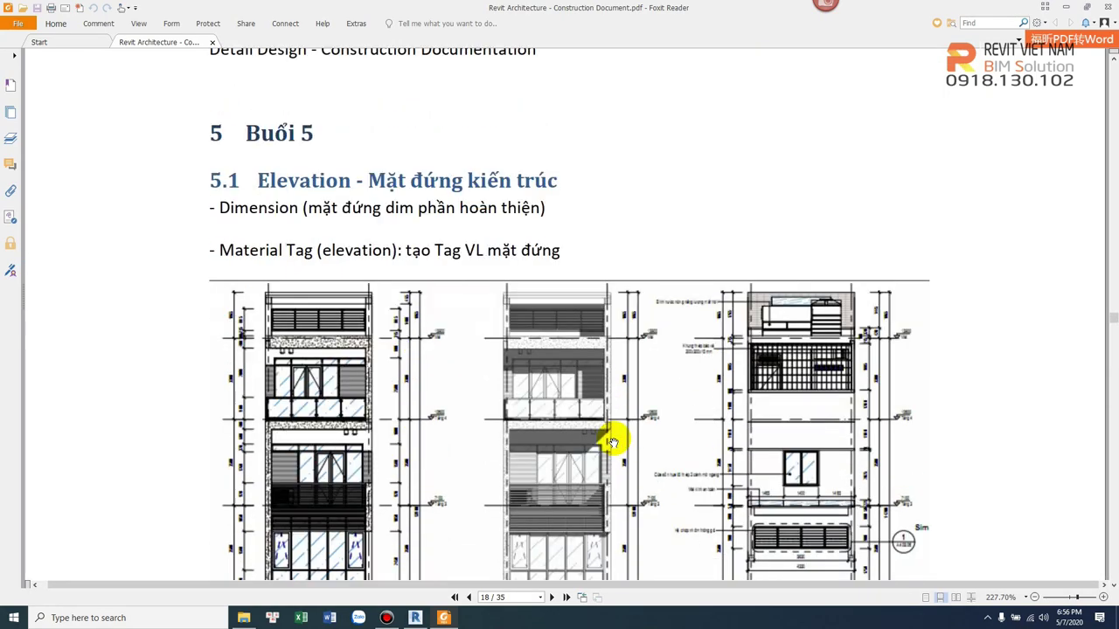
{"action": "left_click", "coordinate": [1065, 7]}
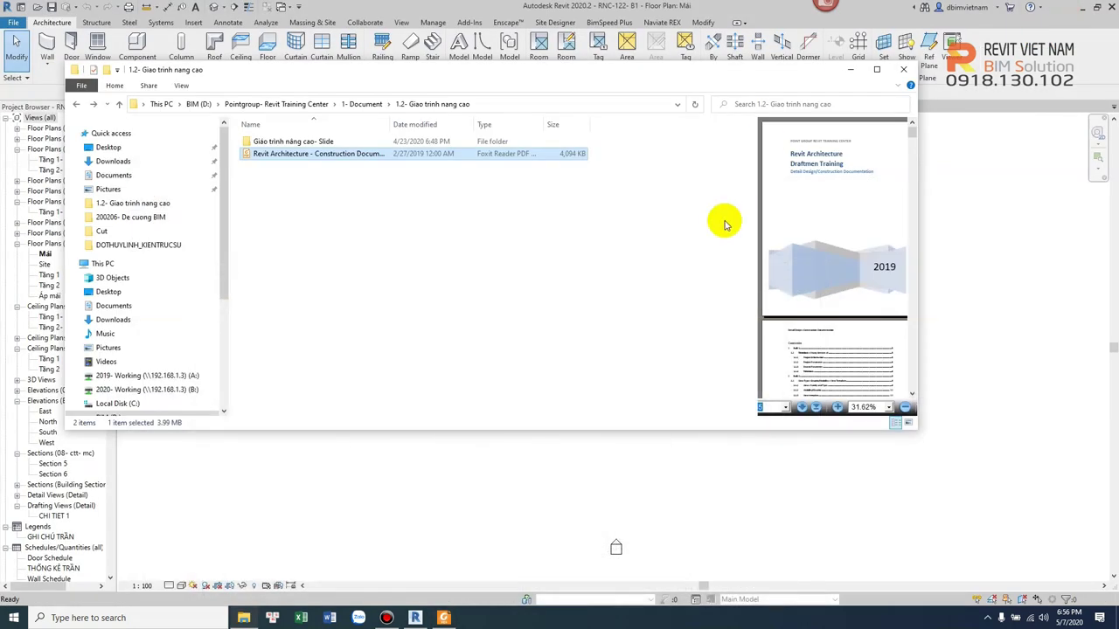
Hide File Explorer and widen the Revit project browser.
{"action": "left_click", "coordinate": [850, 70]}
{"action": "scroll", "coordinate": [559, 279], "scroll_direction": "up", "scroll_amount": 1}
{"action": "scroll", "coordinate": [572, 298], "scroll_direction": "up", "scroll_amount": 1}
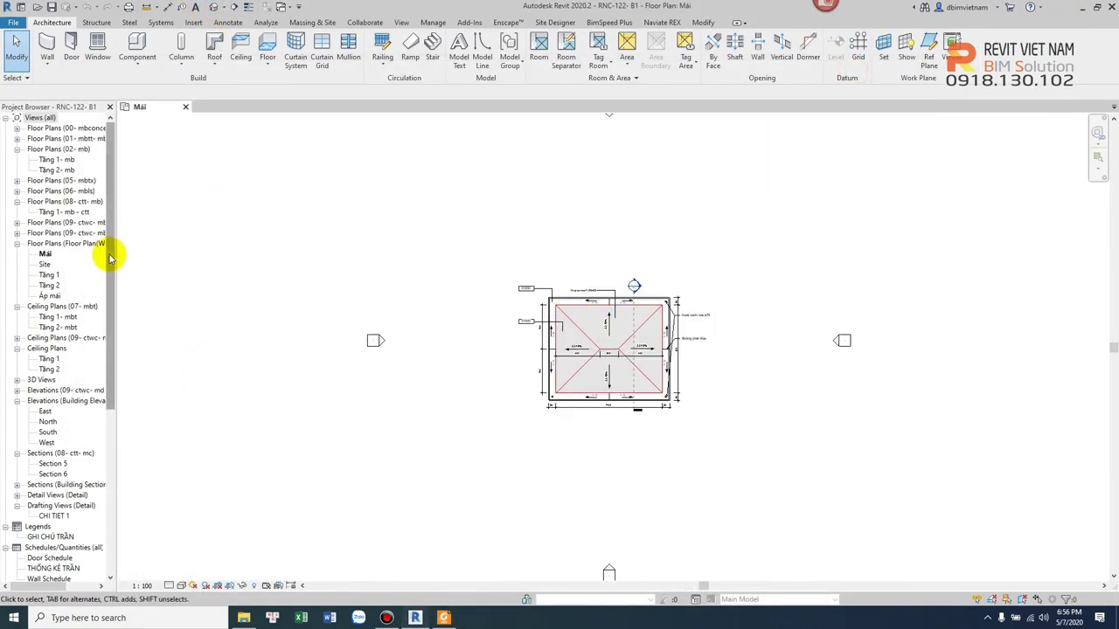
{"action": "left_click_drag", "start_coordinate": [116, 251], "coordinate": [163, 251]}
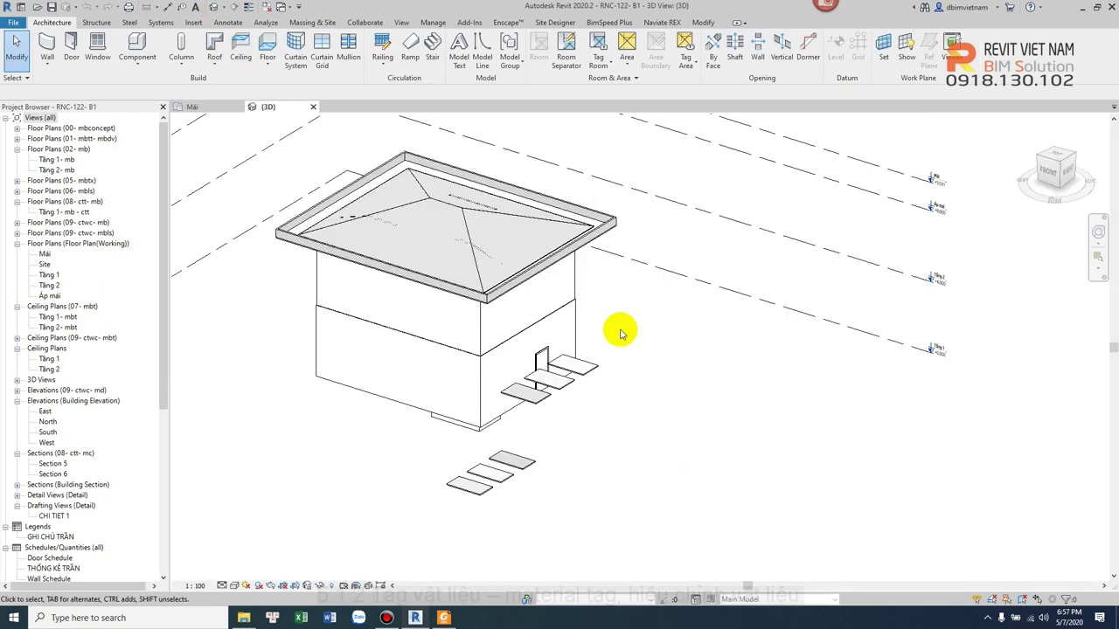
Open 191226- QUY MAY VILLA- ARC_detached.rvt from the Desktop.
{"action": "key", "text": "ctrl+o"}
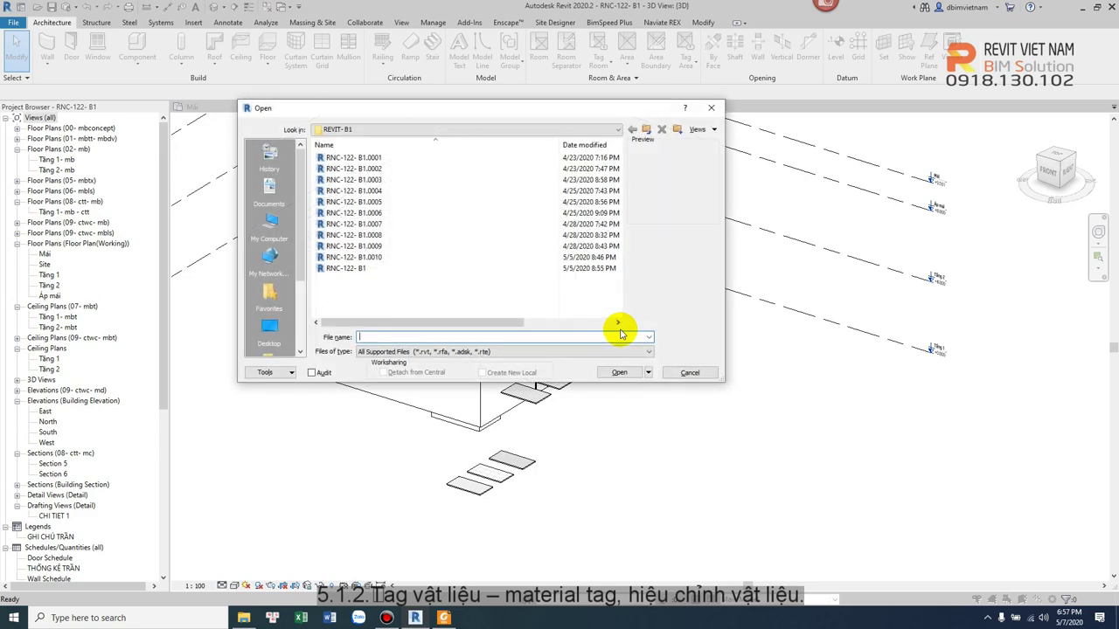
{"action": "left_click", "coordinate": [269, 328]}
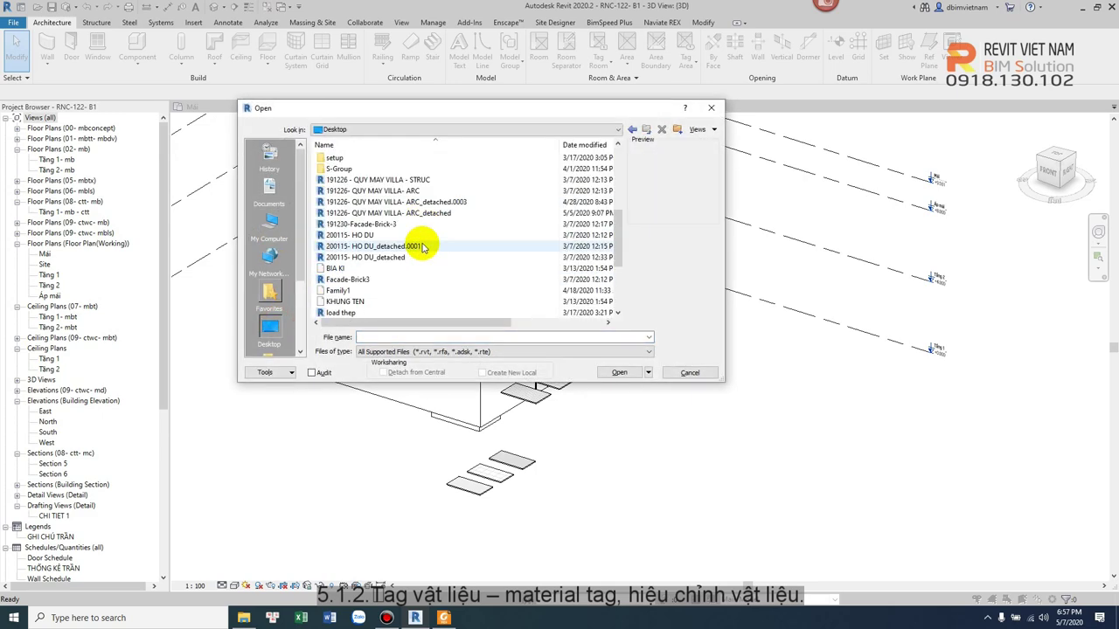
{"action": "left_click", "coordinate": [428, 213]}
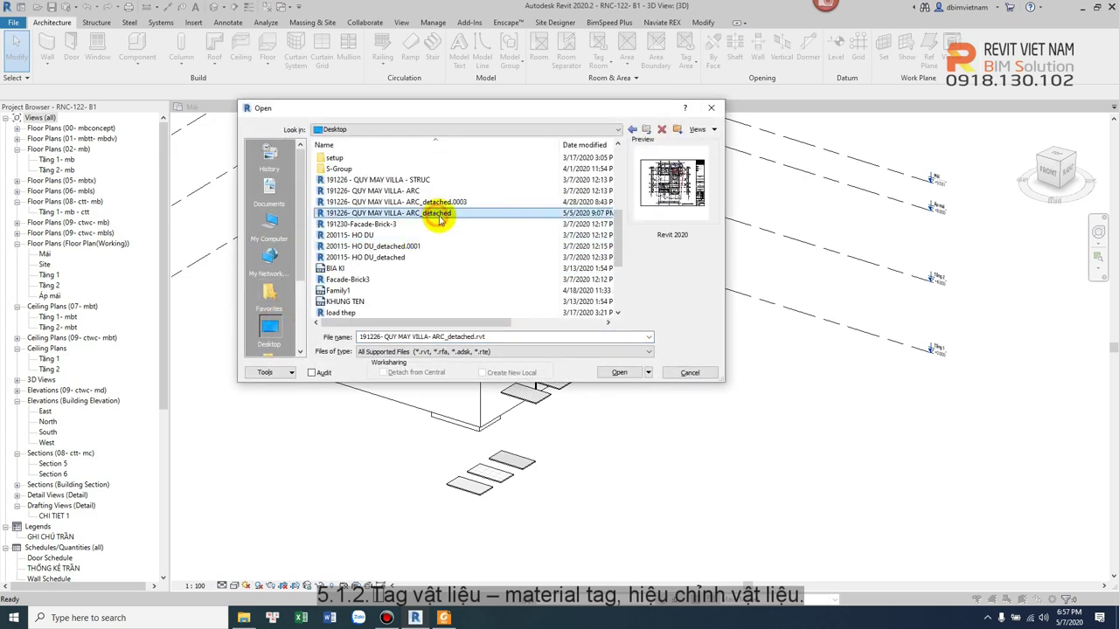
{"action": "left_click", "coordinate": [619, 373]}
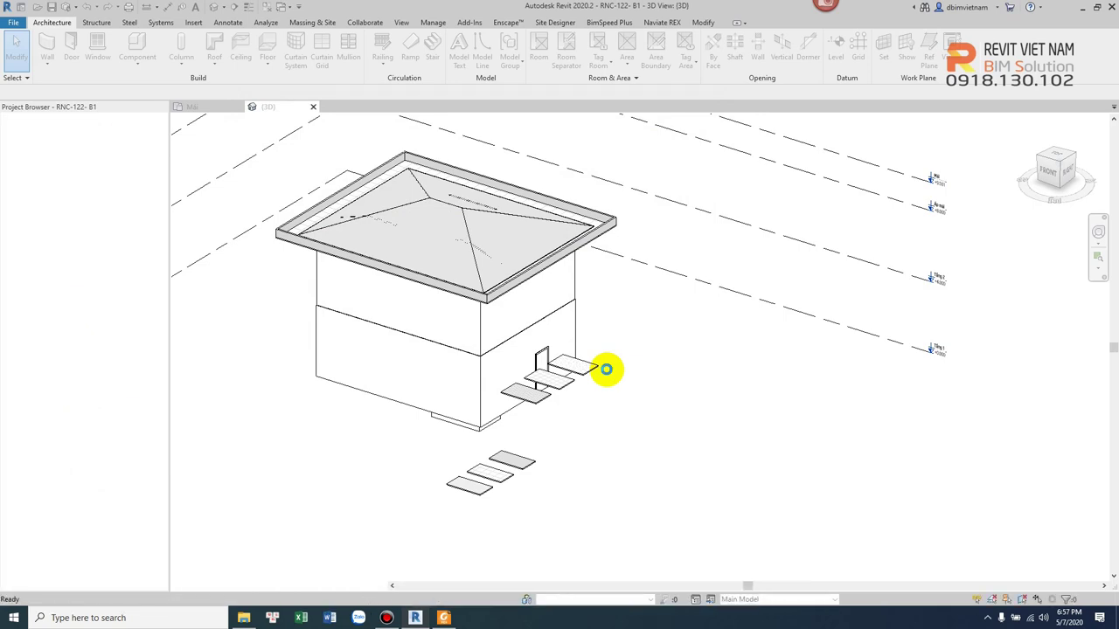
Check the Material Tag note in the course PDF, then return to Revit.
{"action": "left_click", "coordinate": [444, 618]}
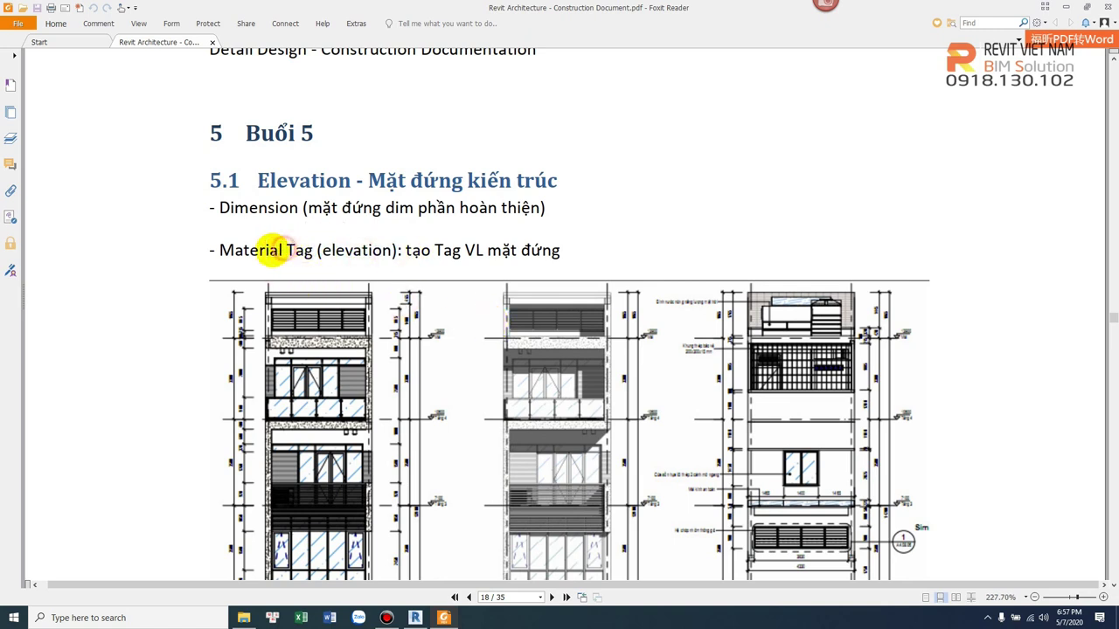
{"action": "left_click_drag", "start_coordinate": [225, 250], "coordinate": [326, 254]}
{"action": "left_click", "coordinate": [326, 253]}
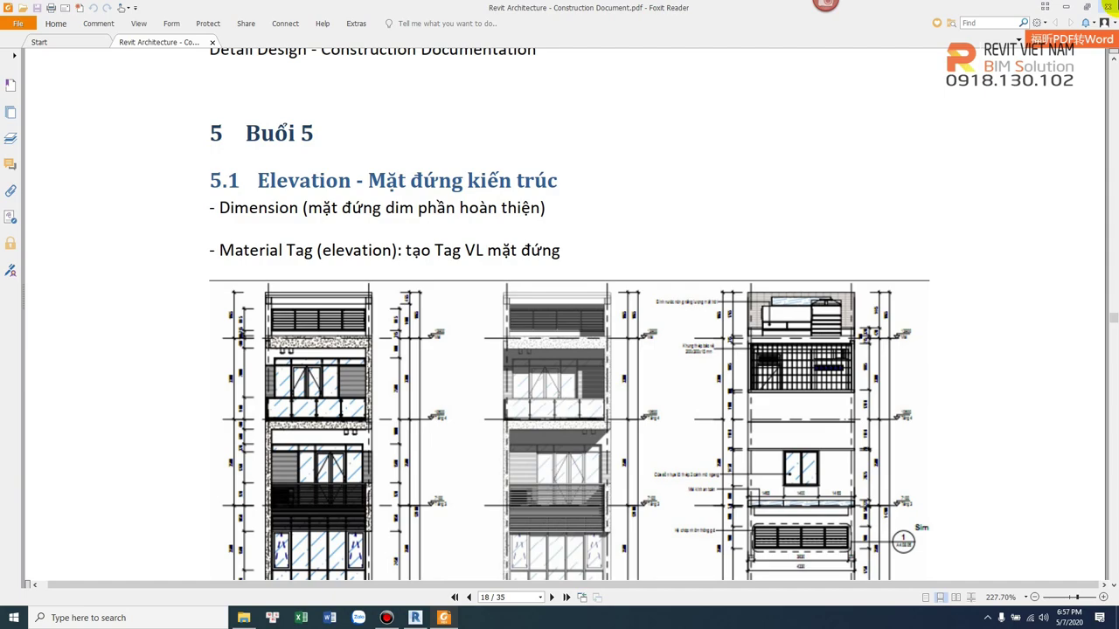
{"action": "left_click", "coordinate": [1068, 7]}
{"action": "scroll", "coordinate": [686, 272], "scroll_direction": "up", "scroll_amount": 5}
{"action": "scroll", "coordinate": [697, 276], "scroll_direction": "down", "scroll_amount": 2}
{"action": "scroll", "coordinate": [698, 276], "scroll_direction": "down", "scroll_amount": 3}
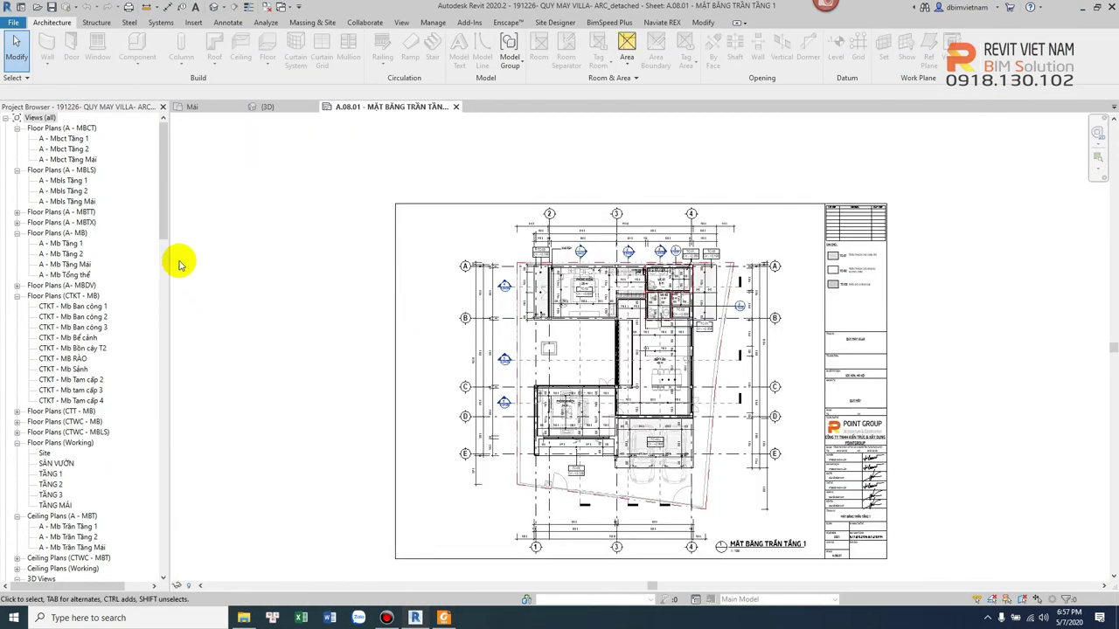
Collapse the Ceiling Plans, 3D Views and Sections groups in the Project Browser.
{"action": "left_click_drag", "start_coordinate": [163, 212], "coordinate": [163, 277]}
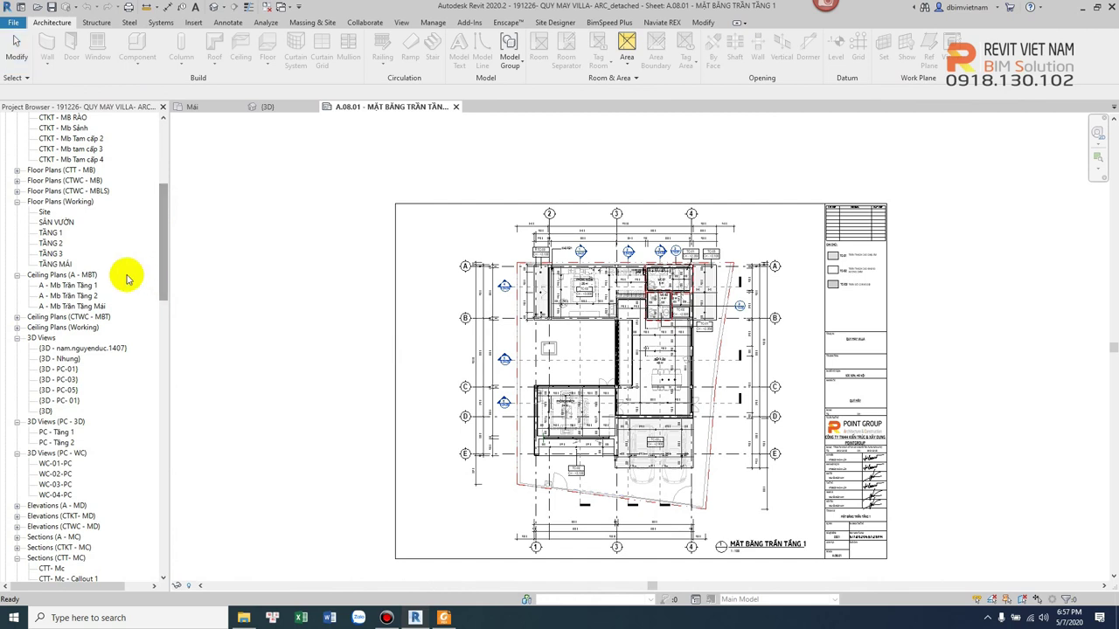
{"action": "left_click", "coordinate": [17, 201]}
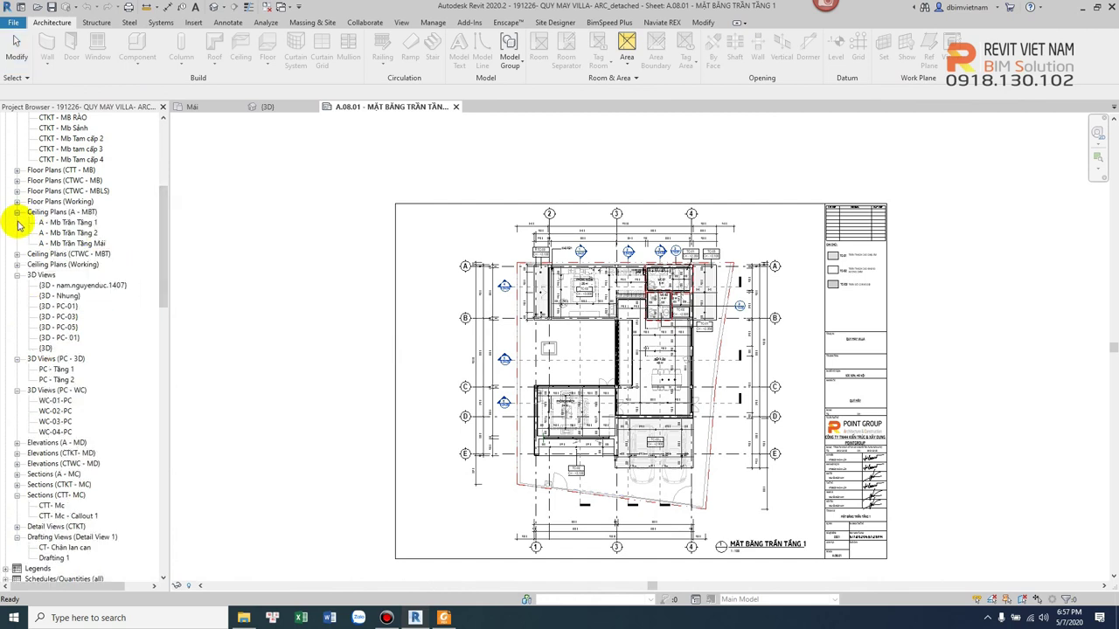
{"action": "left_click", "coordinate": [17, 202]}
{"action": "left_click", "coordinate": [17, 276]}
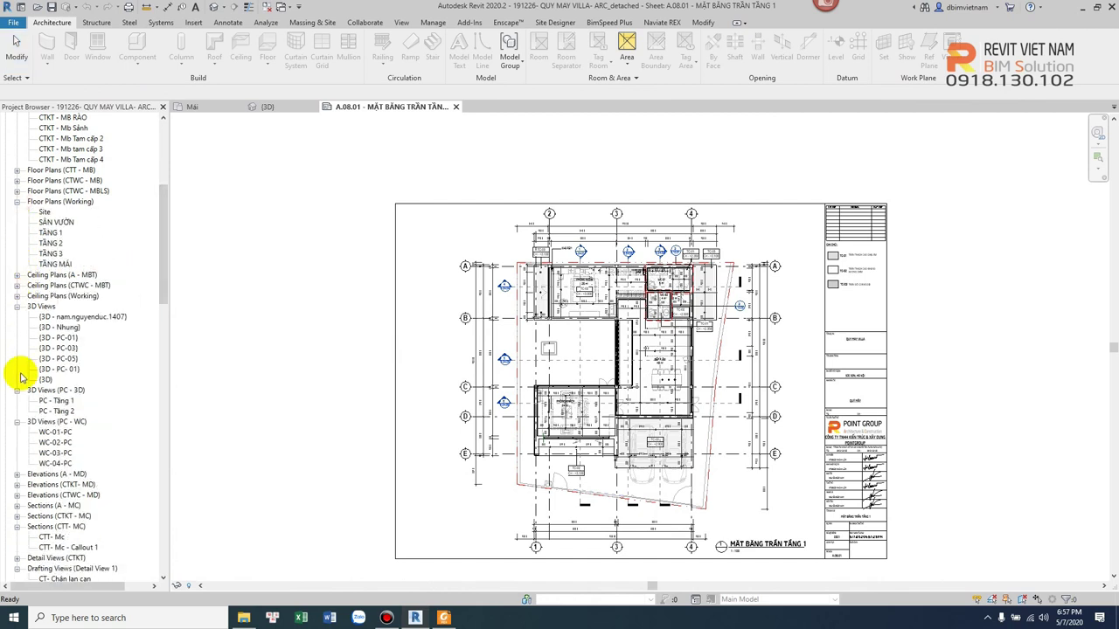
{"action": "left_click", "coordinate": [17, 307]}
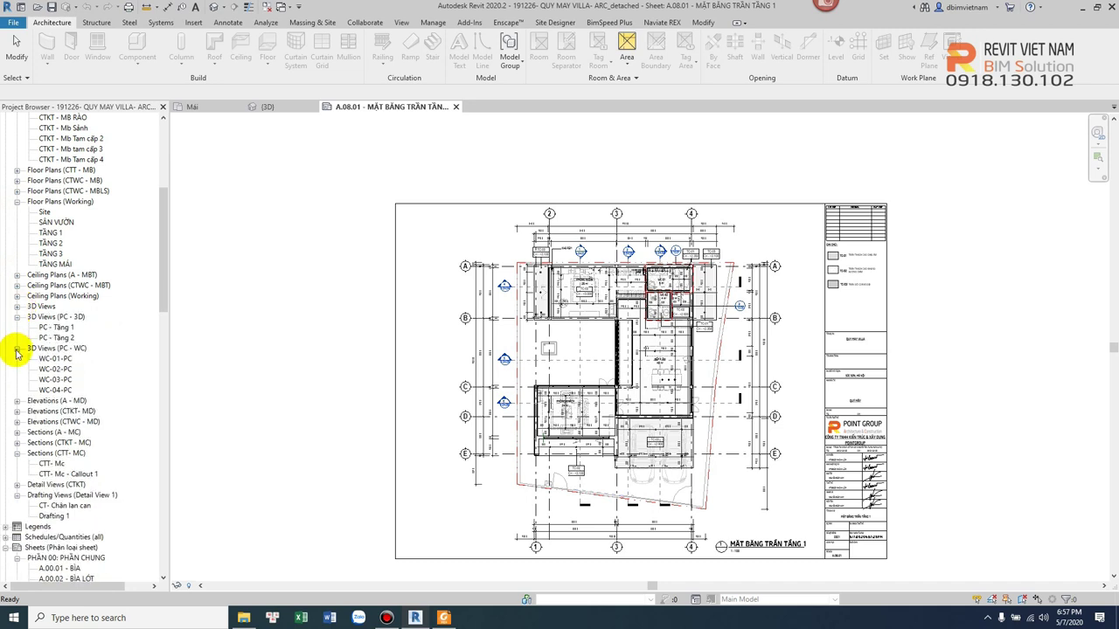
{"action": "left_click", "coordinate": [17, 349]}
{"action": "left_click", "coordinate": [16, 317]}
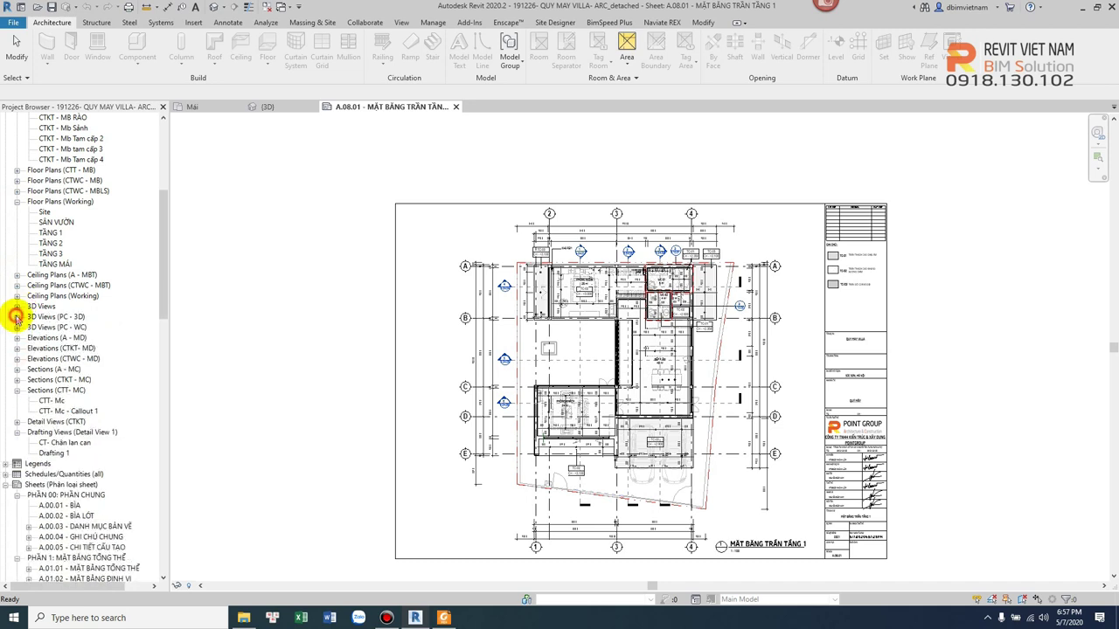
{"action": "left_click", "coordinate": [17, 391]}
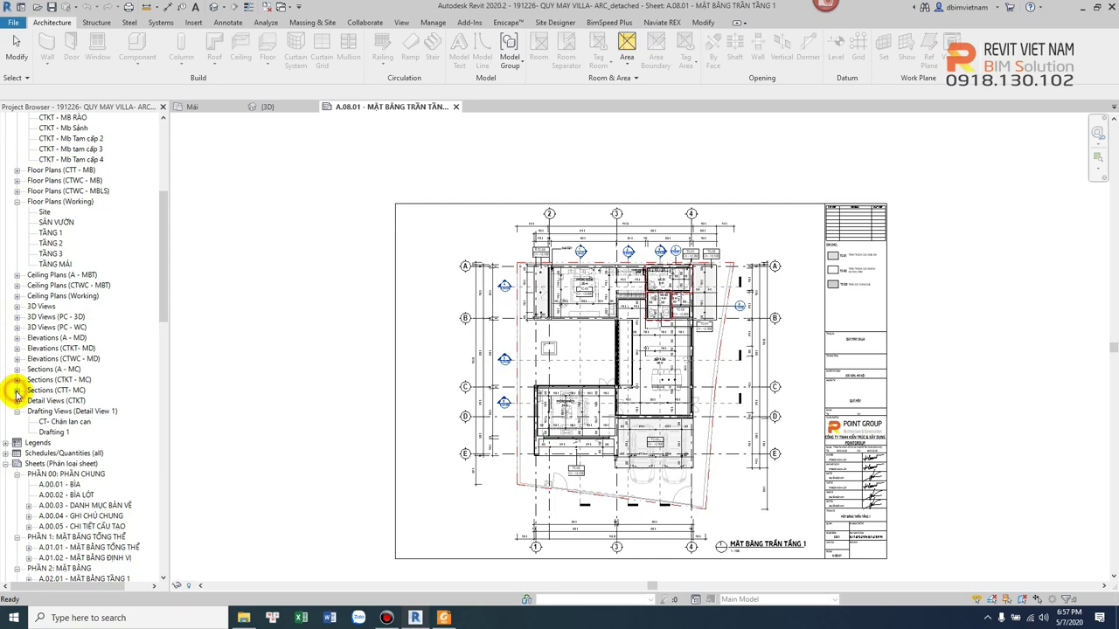
Expand Elevations (A - MD) and open the A - Md 1 - 4 elevation.
{"action": "left_click", "coordinate": [77, 348]}
{"action": "left_click", "coordinate": [61, 339]}
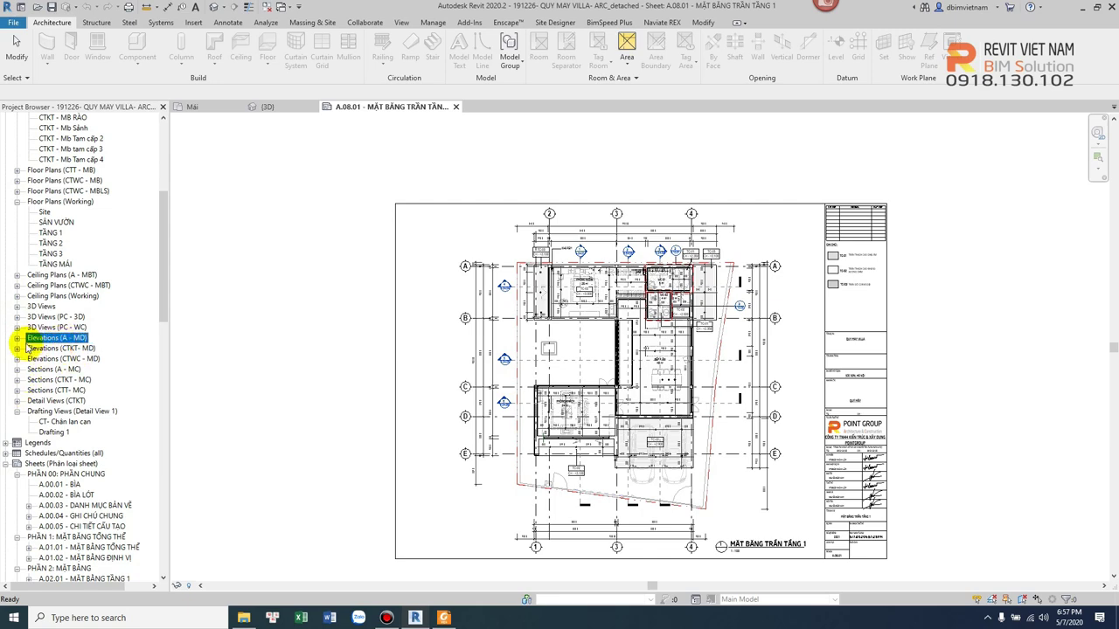
{"action": "left_click", "coordinate": [17, 339]}
{"action": "left_click", "coordinate": [60, 348]}
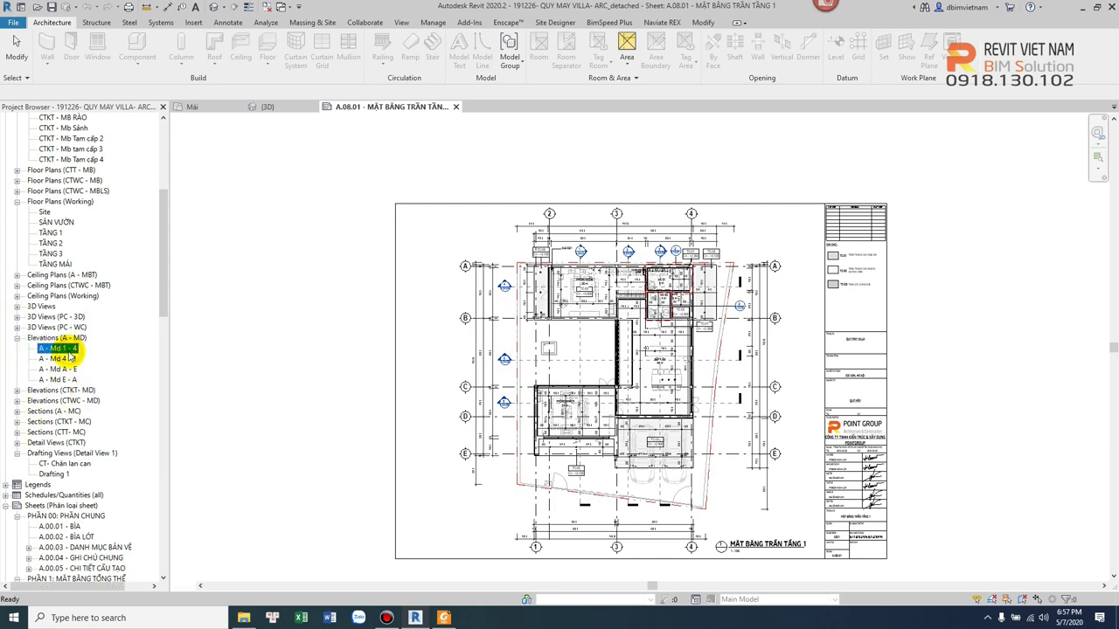
{"action": "double_click", "coordinate": [62, 348]}
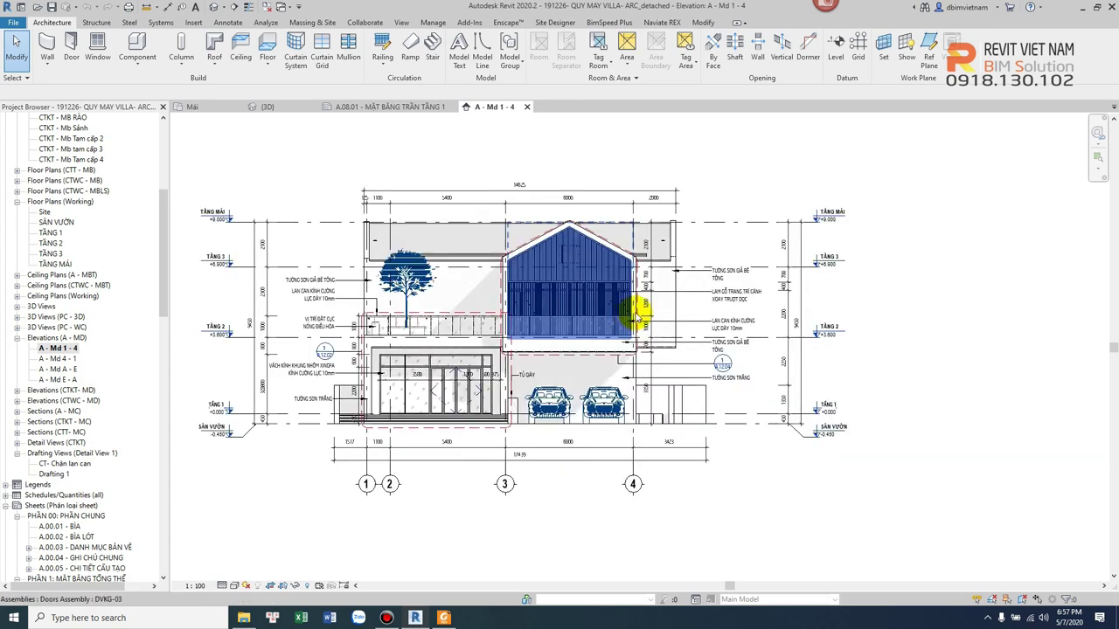
Widen the upper TƯỜNG SƠN GIẢ BÊ TÔNG note so it fits on one line.
{"action": "scroll", "coordinate": [686, 282], "scroll_direction": "up", "scroll_amount": 4}
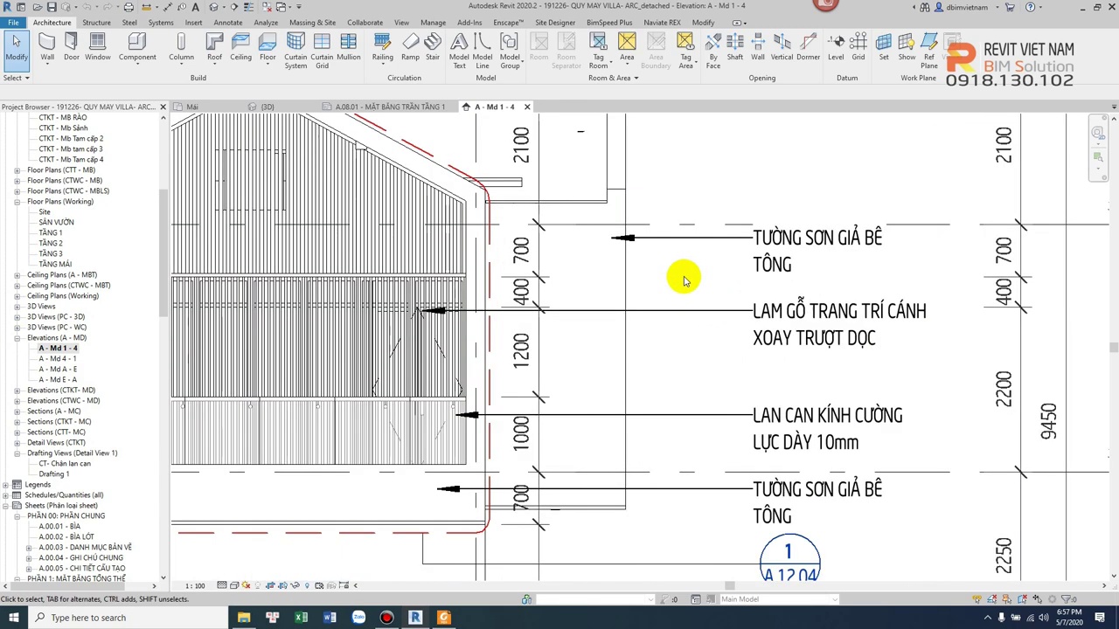
{"action": "middle_click_drag", "start_coordinate": [686, 282], "coordinate": [667, 294]}
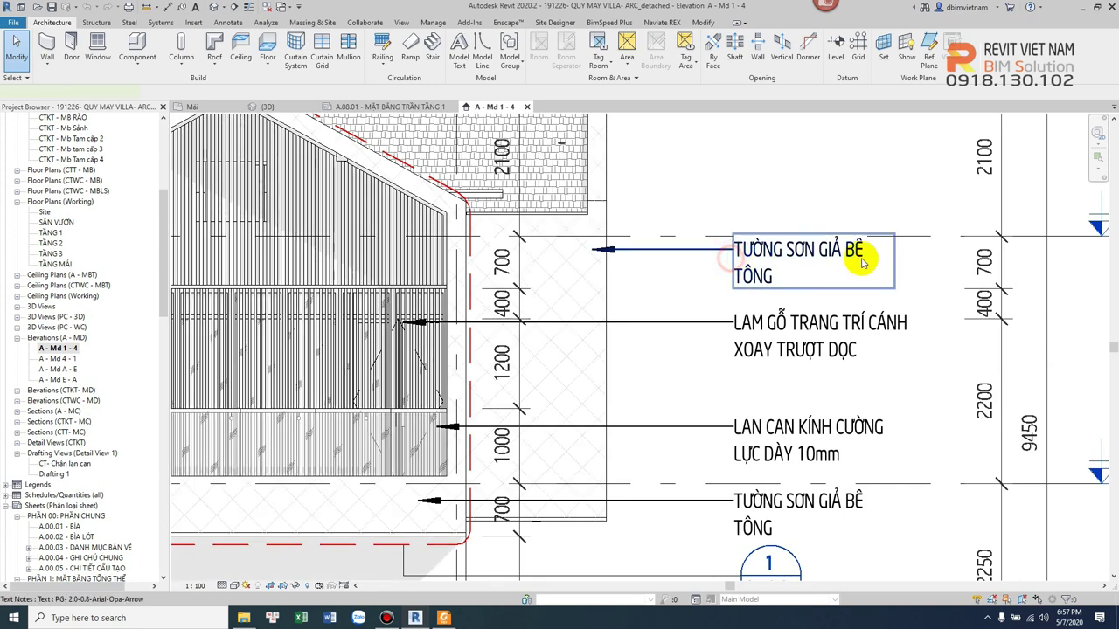
{"action": "left_click", "coordinate": [861, 262]}
{"action": "left_click_drag", "start_coordinate": [900, 262], "coordinate": [928, 251]}
{"action": "left_click", "coordinate": [916, 297]}
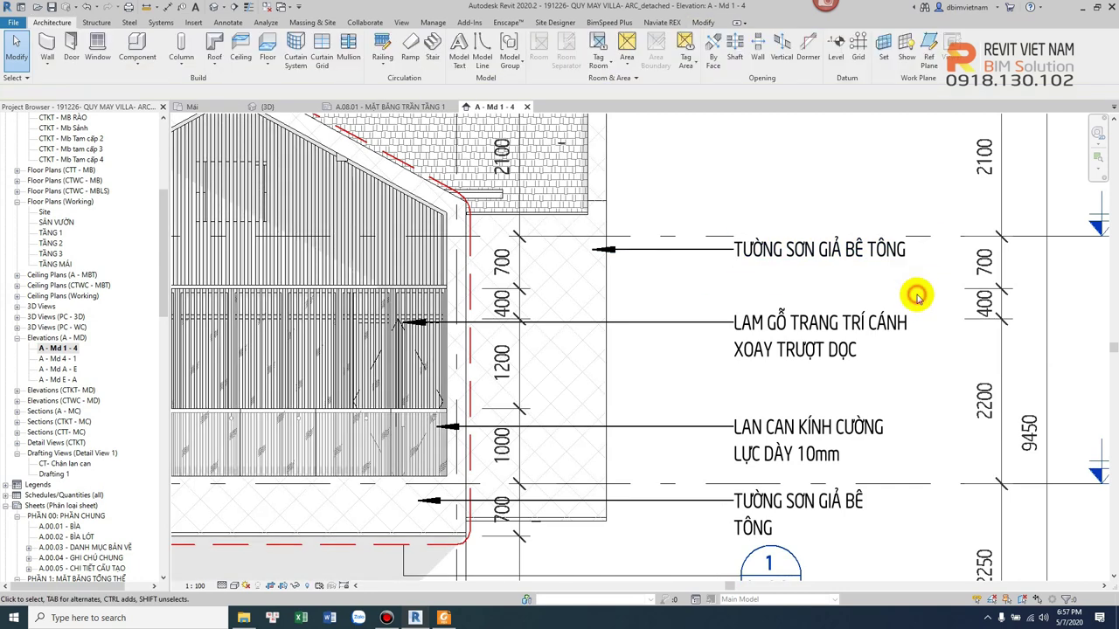
{"action": "scroll", "coordinate": [654, 259], "scroll_direction": "down", "scroll_amount": 2}
{"action": "scroll", "coordinate": [644, 250], "scroll_direction": "up", "scroll_amount": 4}
{"action": "left_click", "coordinate": [710, 291]}
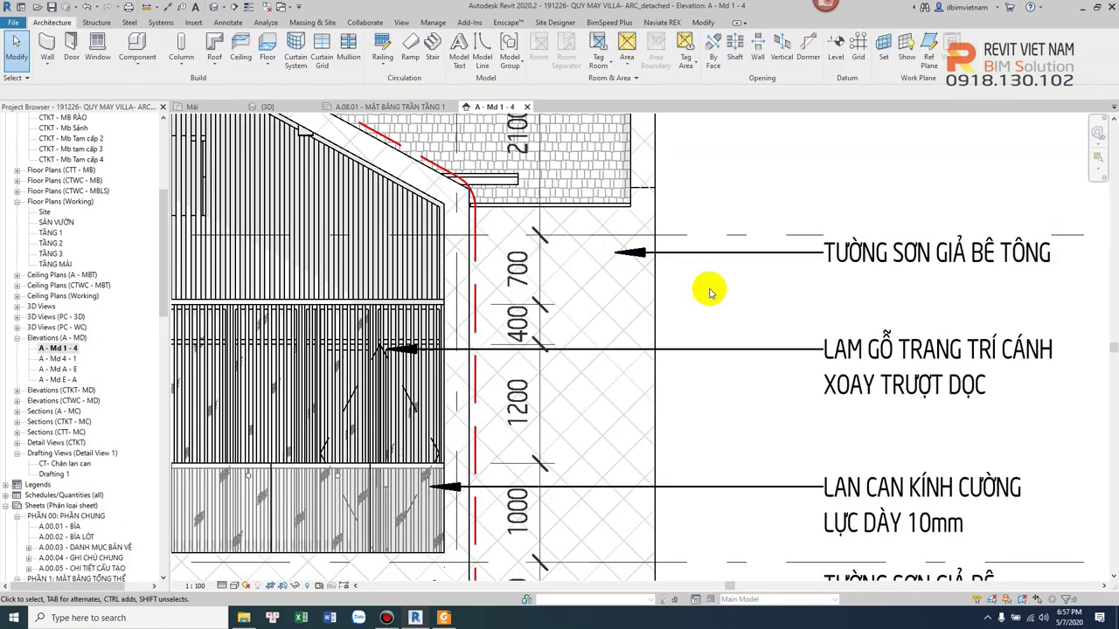
Delete the cross-hatched filled region to the right of the facade.
{"action": "left_click", "coordinate": [707, 253]}
{"action": "key", "text": "Escape"}
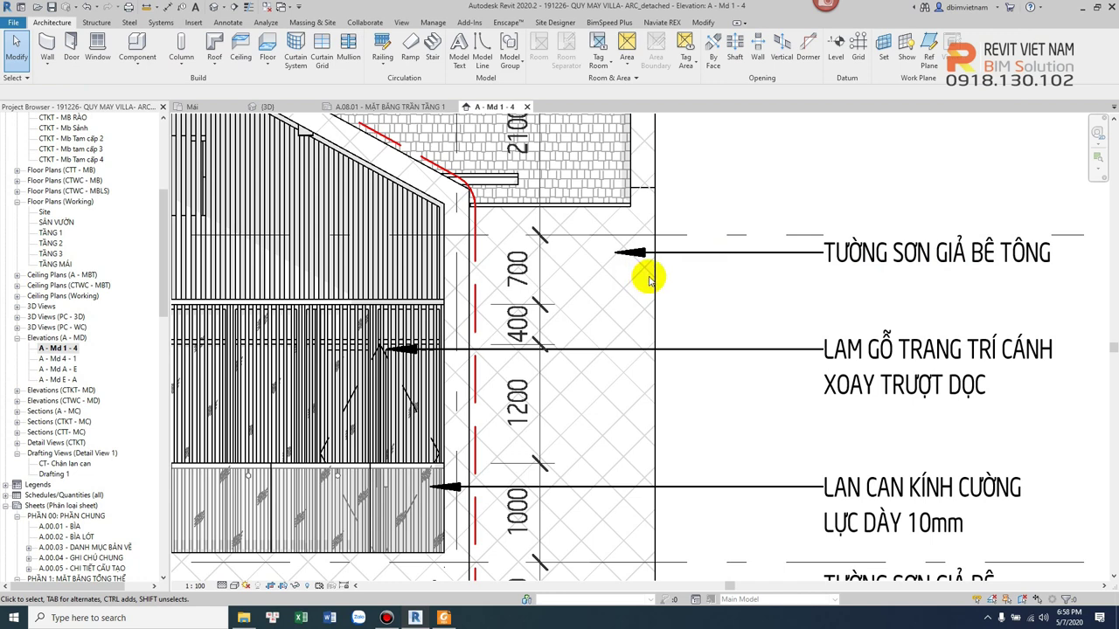
{"action": "left_click", "coordinate": [651, 278]}
{"action": "key", "text": "Escape"}
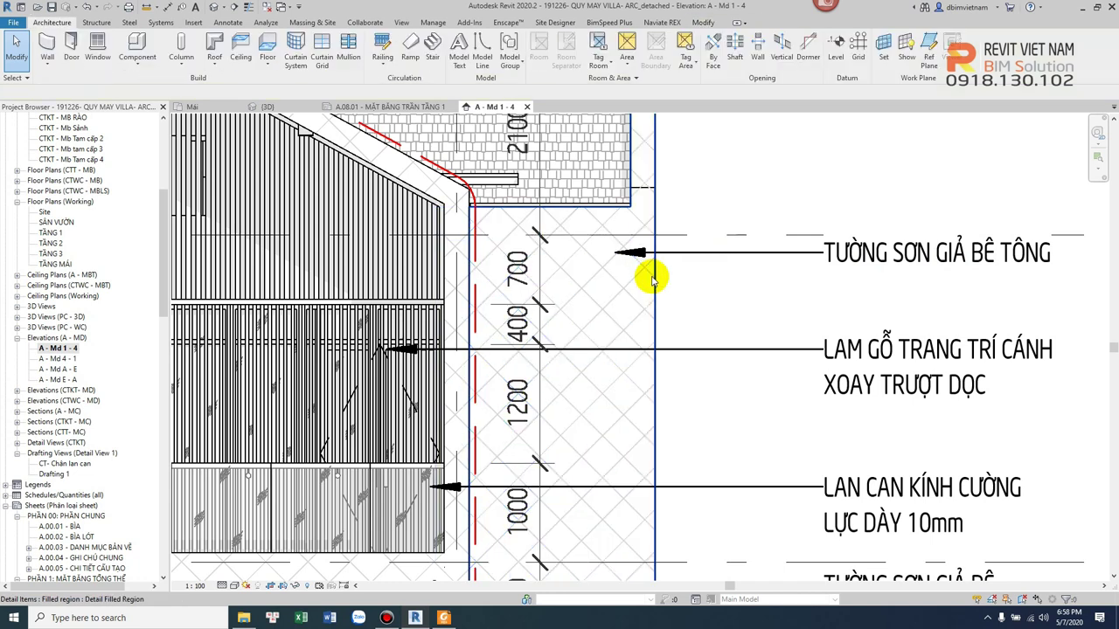
{"action": "left_click", "coordinate": [651, 278]}
{"action": "scroll", "coordinate": [555, 207], "scroll_direction": "up", "scroll_amount": 4}
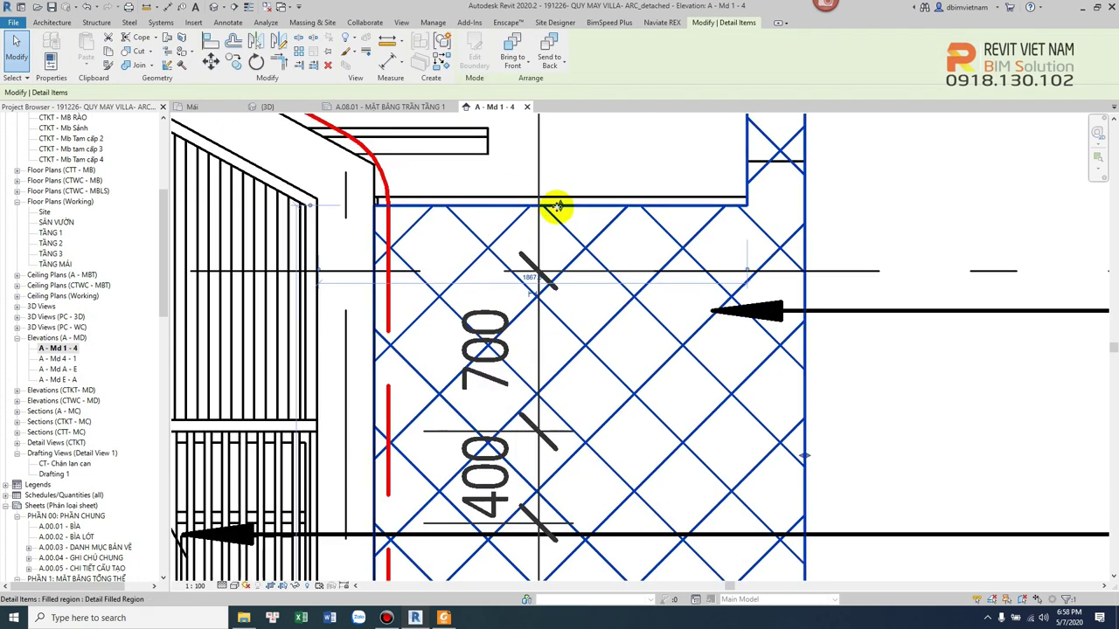
{"action": "left_click", "coordinate": [612, 237]}
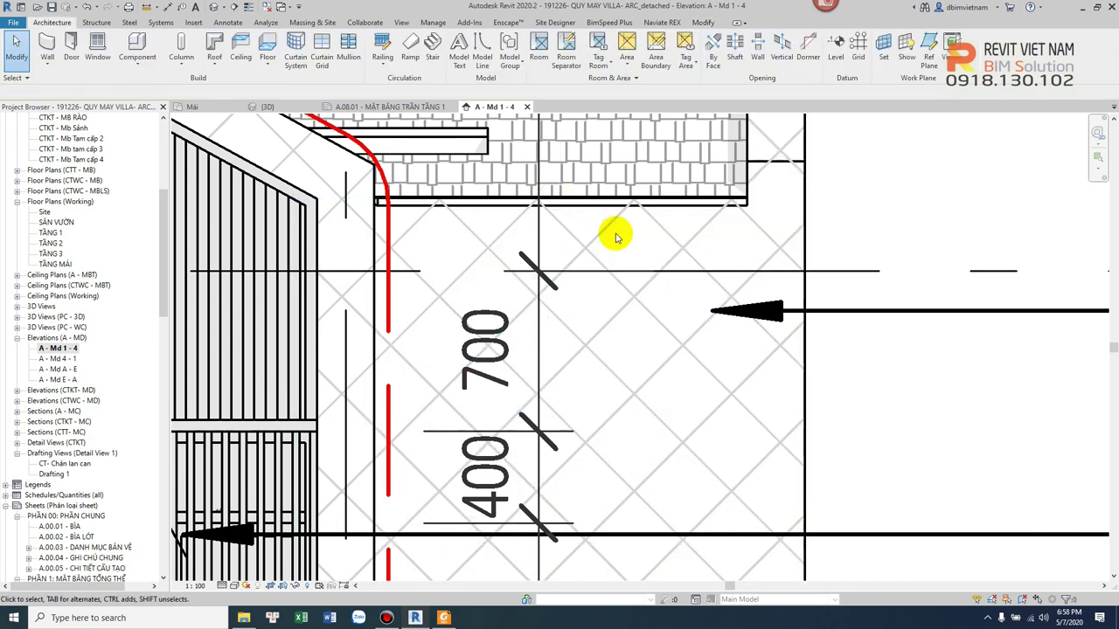
{"action": "left_click", "coordinate": [542, 190]}
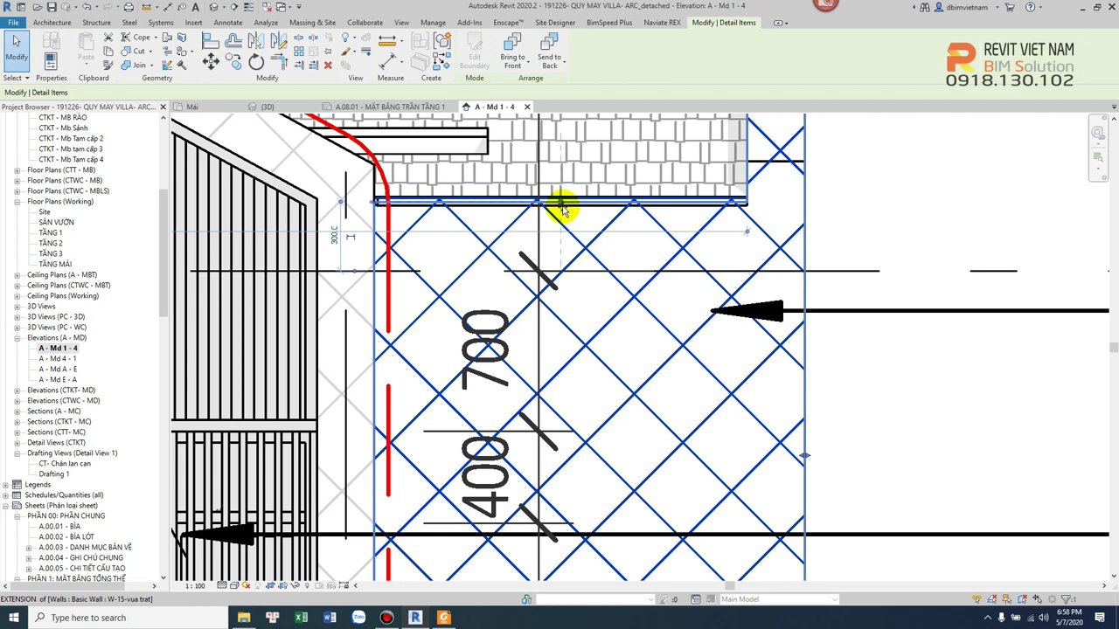
{"action": "left_click", "coordinate": [569, 219]}
{"action": "scroll", "coordinate": [576, 236], "scroll_direction": "down", "scroll_amount": 3}
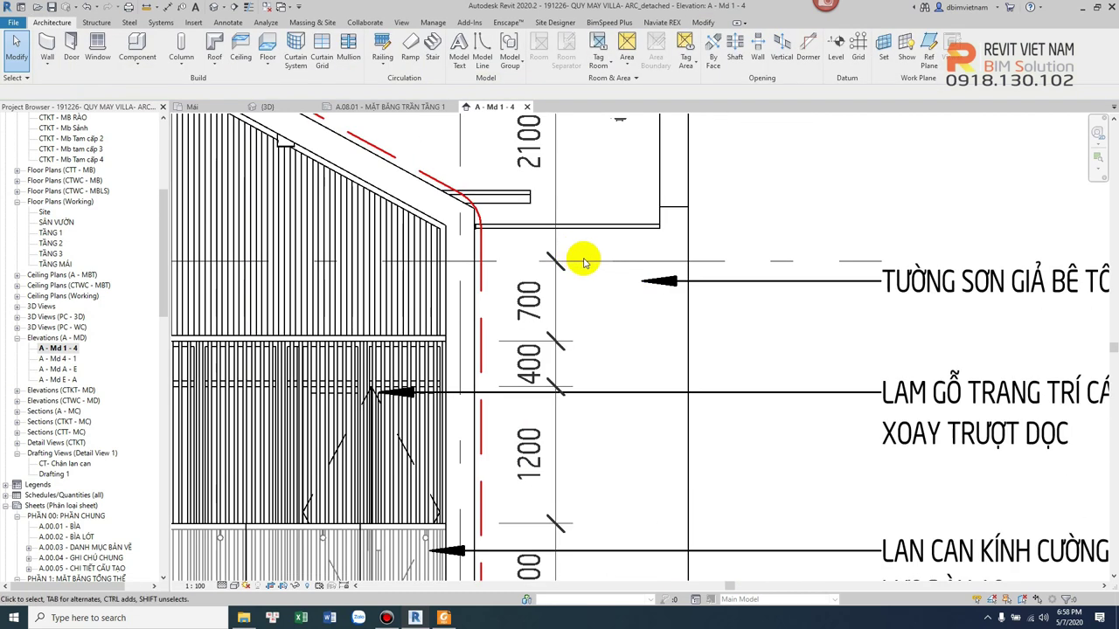
{"action": "left_click", "coordinate": [599, 280]}
{"action": "scroll", "coordinate": [611, 284], "scroll_direction": "down", "scroll_amount": 3}
{"action": "left_click", "coordinate": [644, 309]}
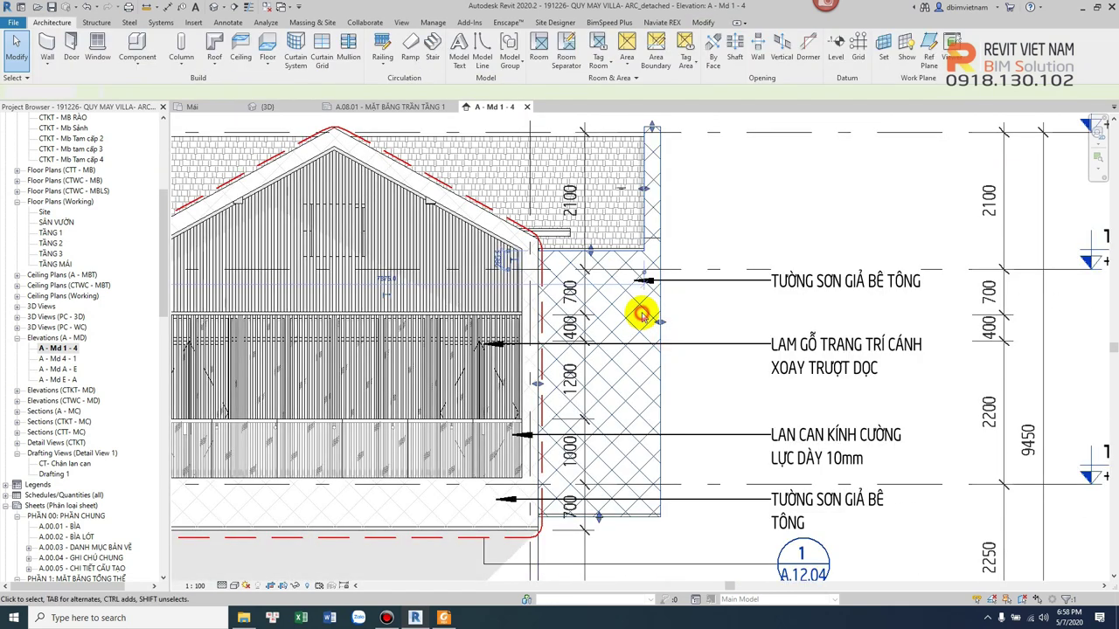
{"action": "left_click", "coordinate": [649, 312]}
{"action": "key", "text": "Delete"}
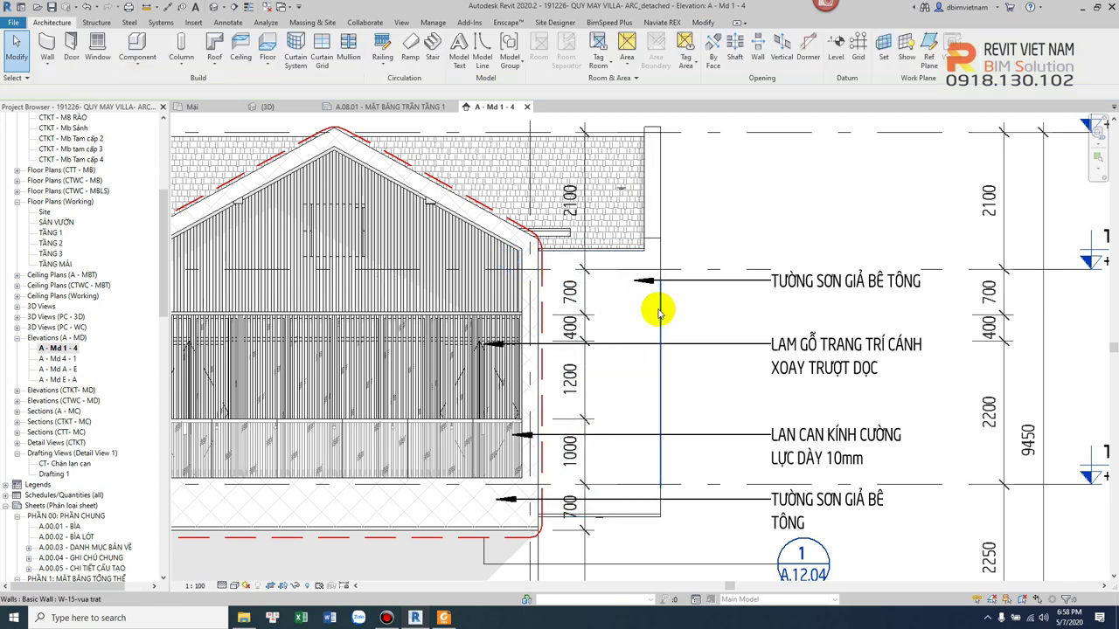
Check the wall beside the notes, then close all inactive views.
{"action": "scroll", "coordinate": [666, 298], "scroll_direction": "down", "scroll_amount": 2}
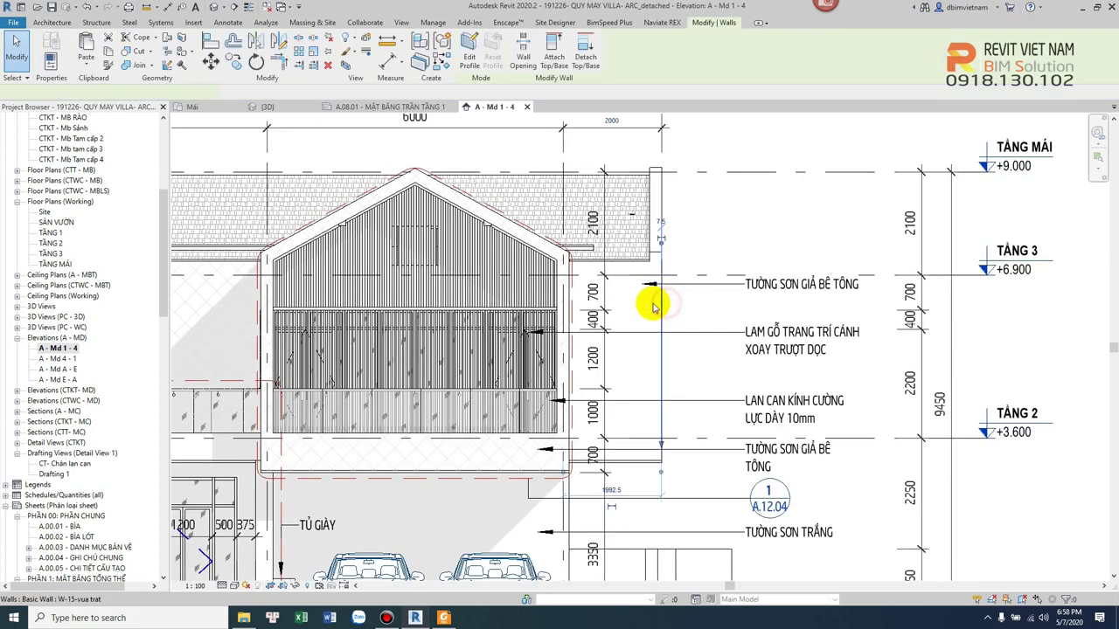
{"action": "scroll", "coordinate": [647, 298], "scroll_direction": "up", "scroll_amount": 2}
{"action": "scroll", "coordinate": [660, 303], "scroll_direction": "up", "scroll_amount": 1}
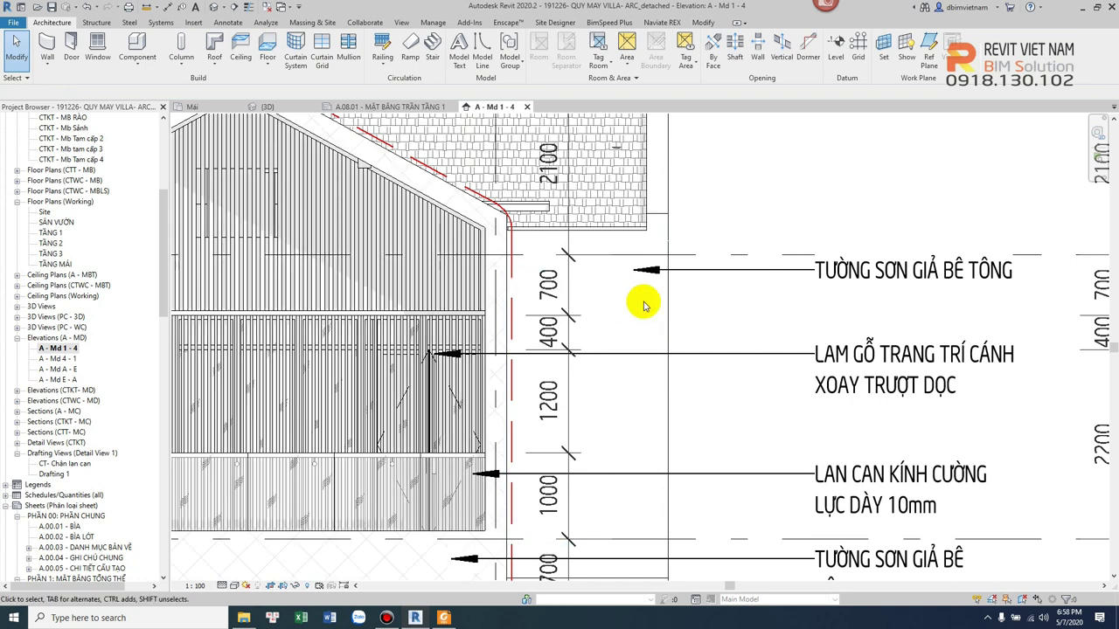
{"action": "left_click", "coordinate": [669, 303]}
{"action": "left_click", "coordinate": [635, 300]}
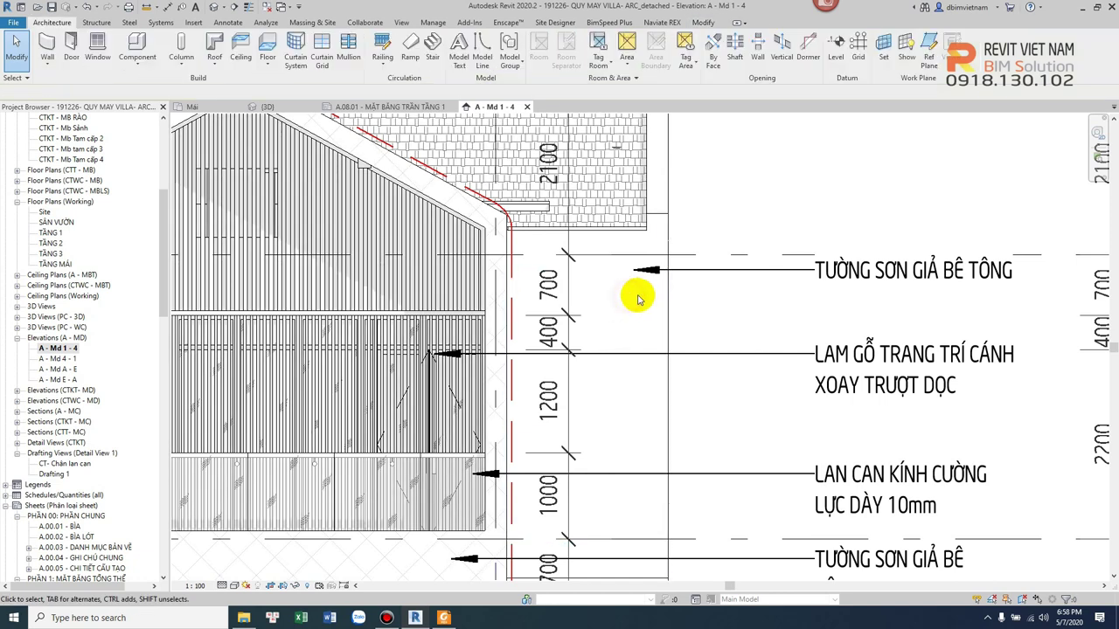
{"action": "left_click", "coordinate": [664, 296]}
{"action": "left_click", "coordinate": [628, 297]}
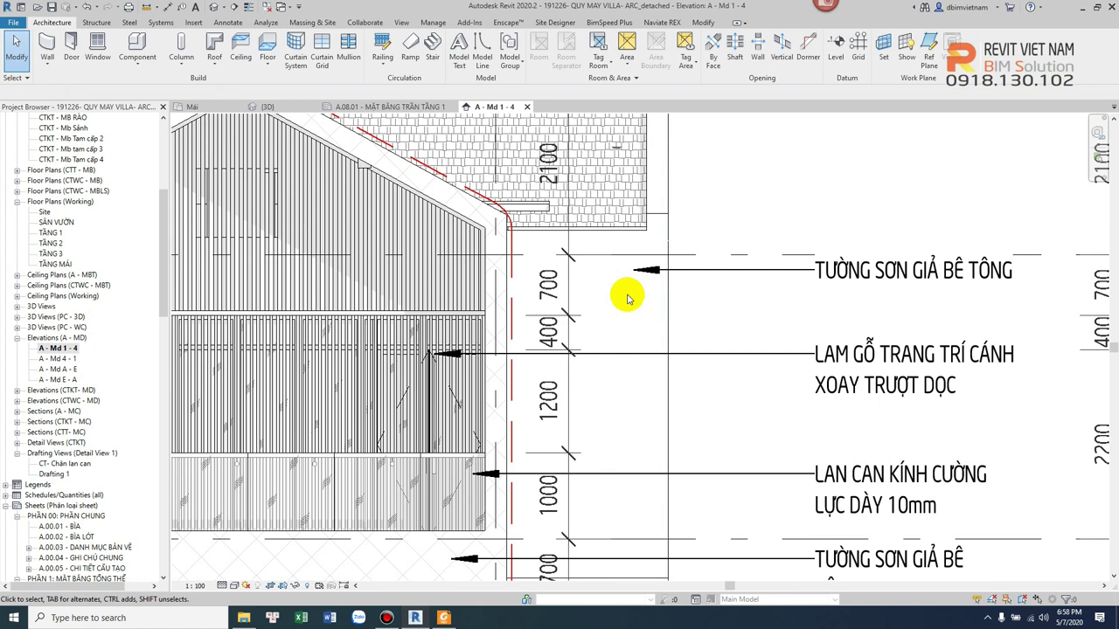
{"action": "scroll", "coordinate": [628, 298], "scroll_direction": "down", "scroll_amount": 2}
{"action": "scroll", "coordinate": [627, 298], "scroll_direction": "up", "scroll_amount": 1}
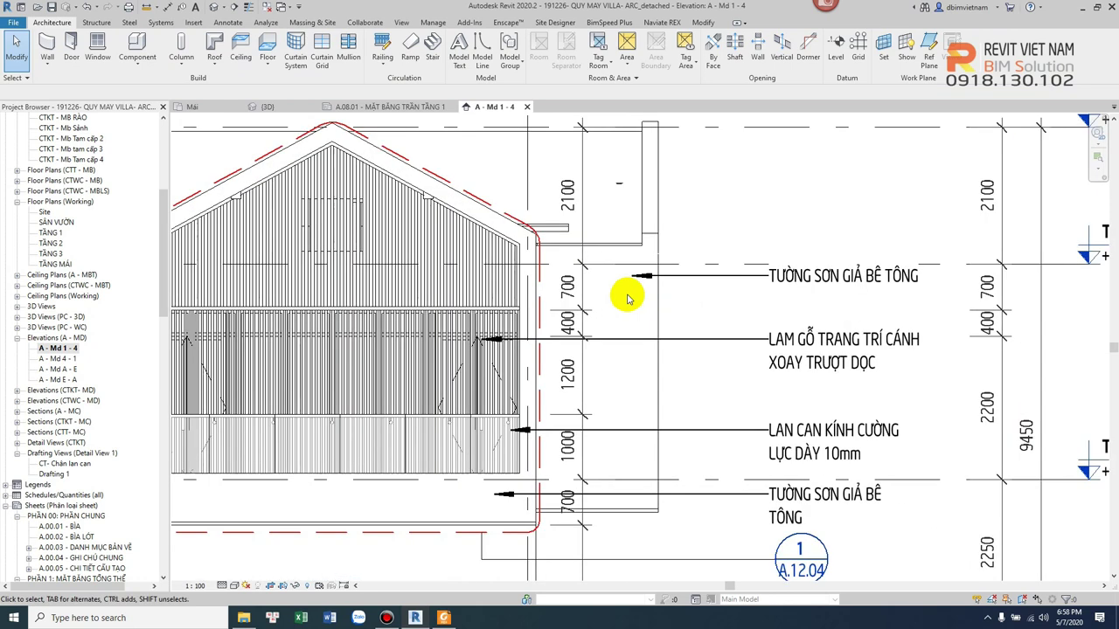
{"action": "left_click", "coordinate": [266, 7]}
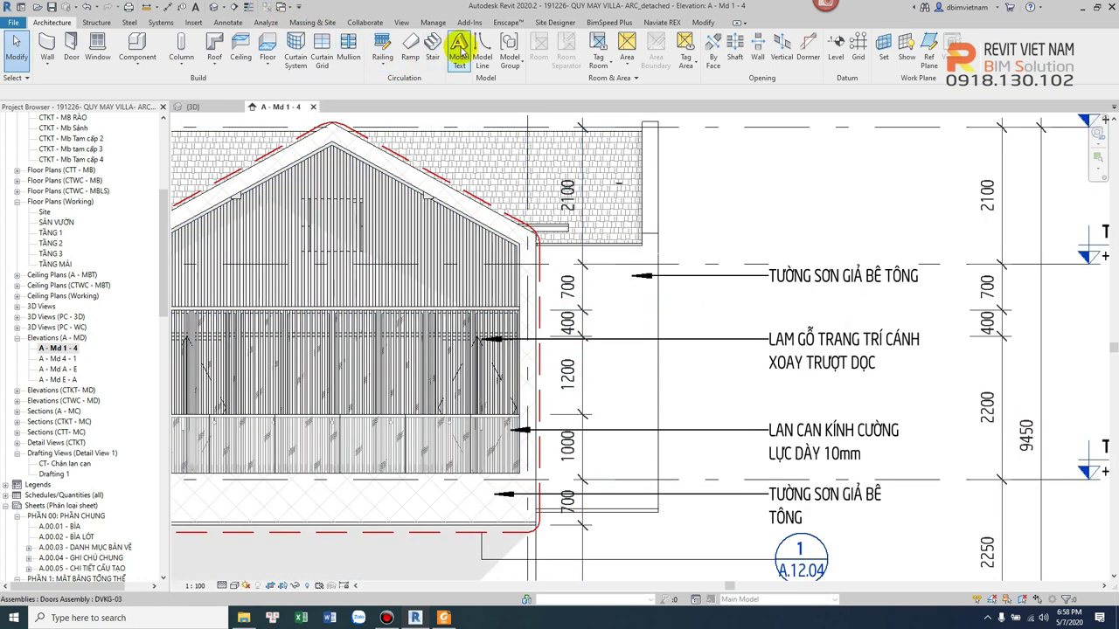
{"action": "left_click", "coordinate": [431, 24]}
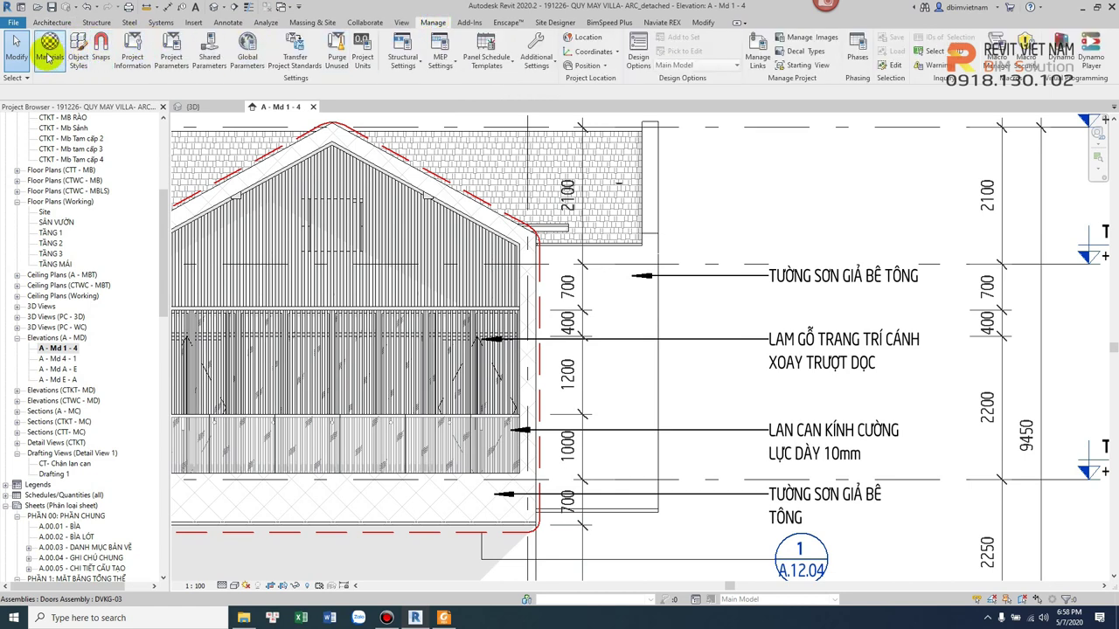
Create a new blank material in the project's Material Browser.
{"action": "left_click", "coordinate": [48, 56]}
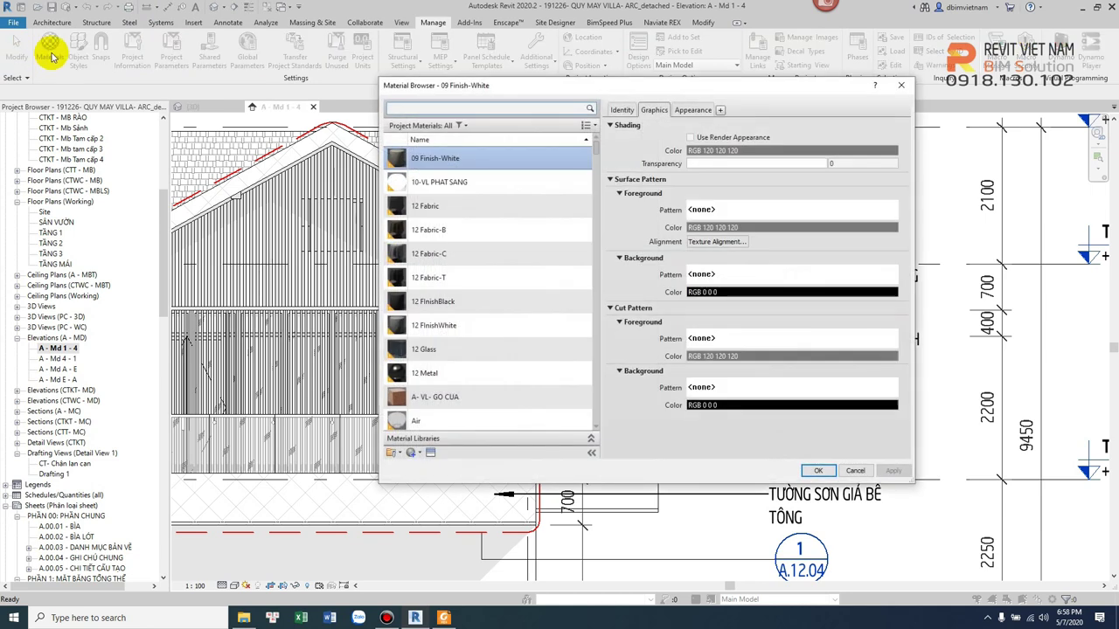
{"action": "scroll", "coordinate": [554, 245], "scroll_direction": "down", "scroll_amount": 2}
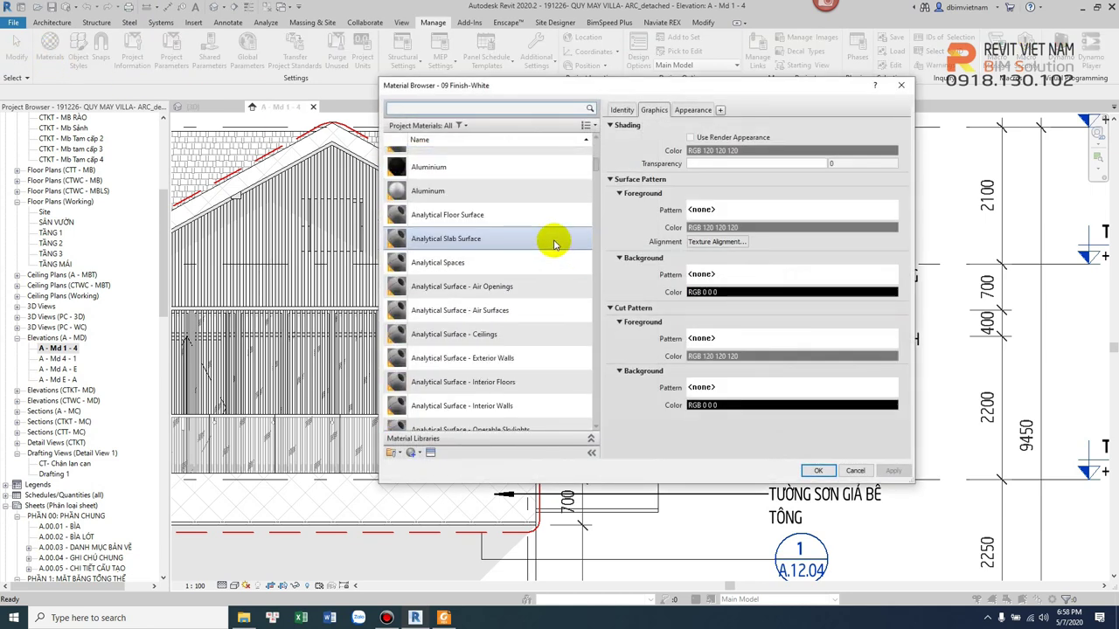
{"action": "scroll", "coordinate": [550, 210], "scroll_direction": "down", "scroll_amount": 4}
{"action": "scroll", "coordinate": [549, 179], "scroll_direction": "down", "scroll_amount": 4}
{"action": "scroll", "coordinate": [545, 182], "scroll_direction": "up", "scroll_amount": 4}
{"action": "scroll", "coordinate": [525, 244], "scroll_direction": "down", "scroll_amount": 4}
{"action": "left_click", "coordinate": [420, 453]}
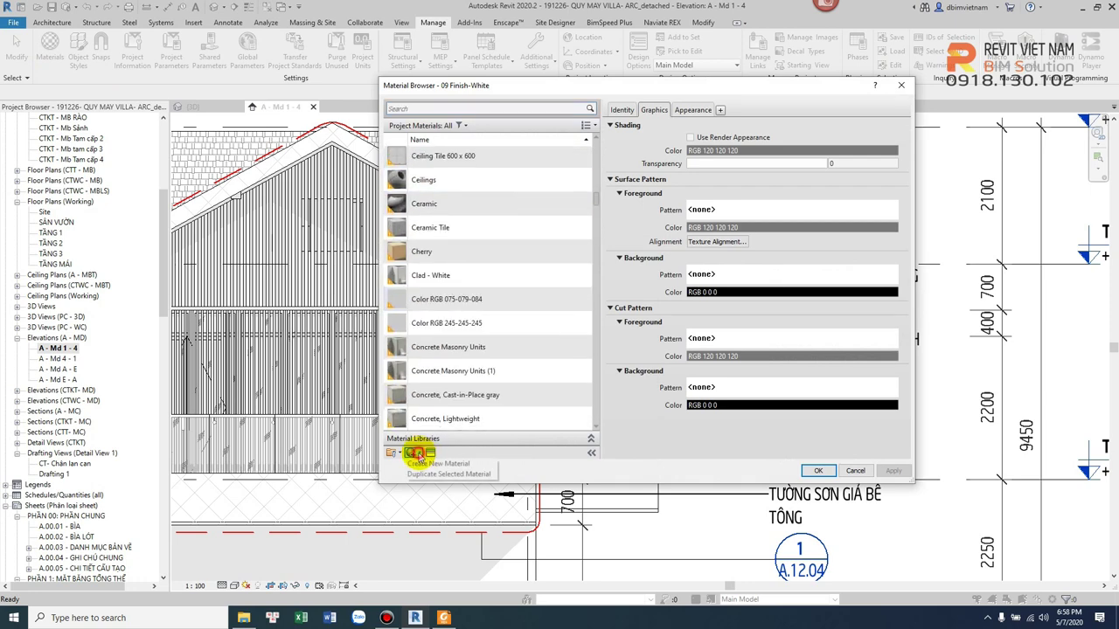
{"action": "left_click", "coordinate": [442, 464]}
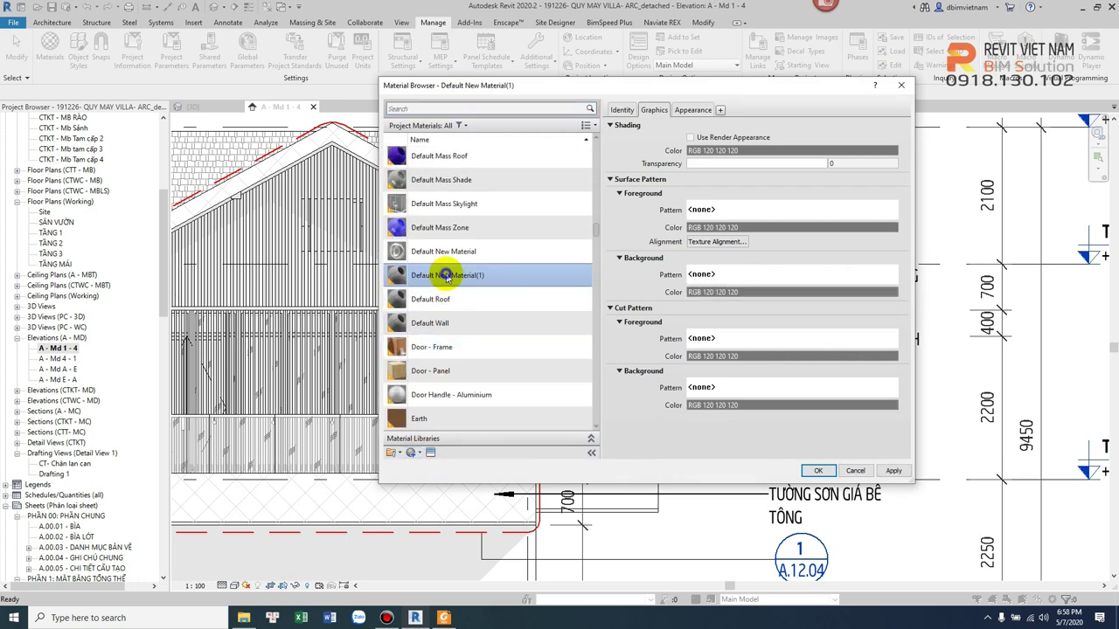
Rename the new material to Mta- 901- Son gia be tong.
{"action": "right_click", "coordinate": [447, 276]}
{"action": "left_click", "coordinate": [479, 304]}
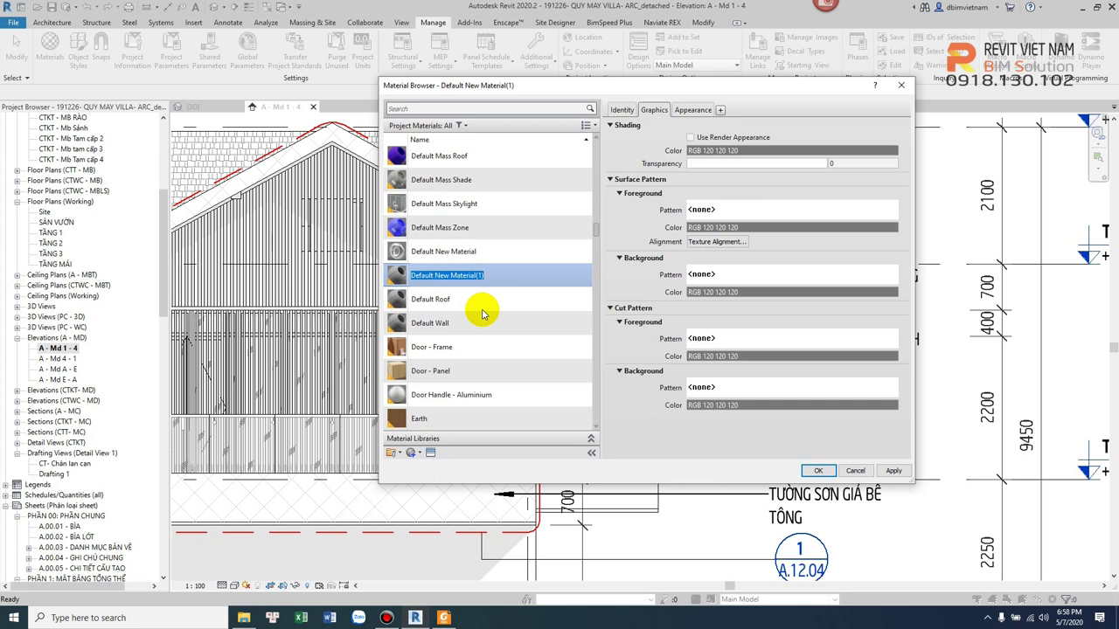
{"action": "type", "text": "MTa"}
{"action": "key", "text": "Return"}
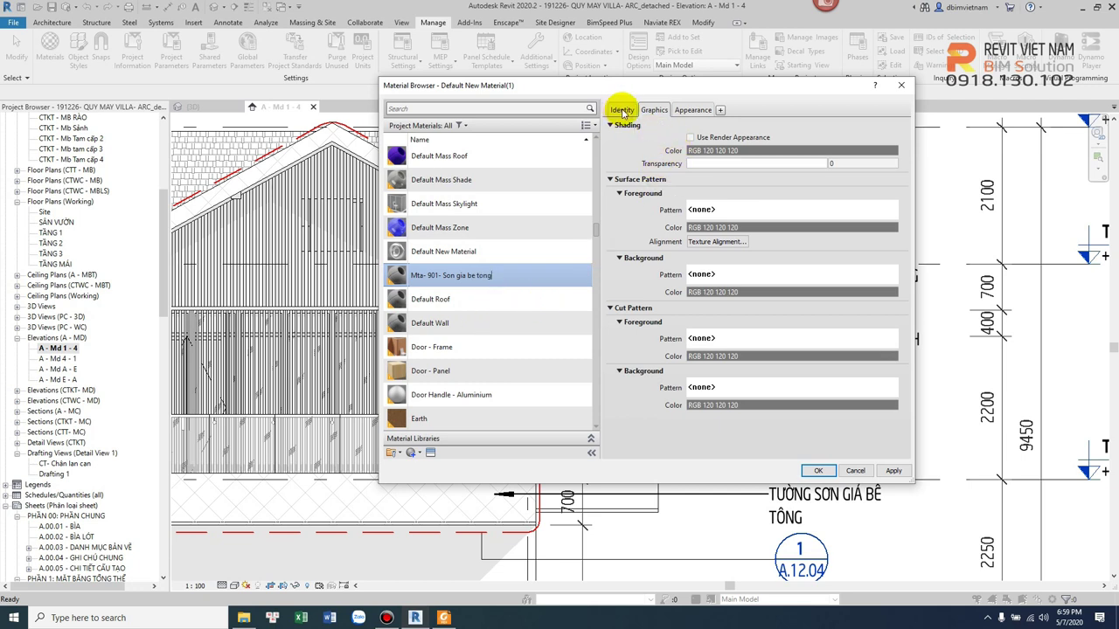
{"action": "left_click", "coordinate": [622, 111]}
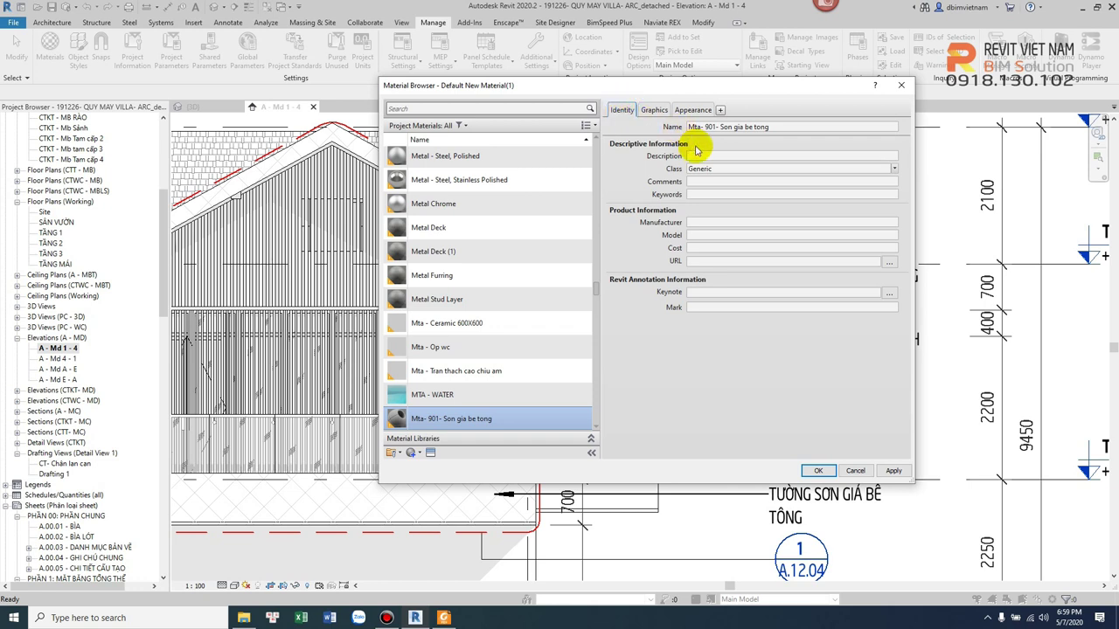
Set the material's Identity description to 'Son gia be tong' and mark to 'SBT- 101', then confirm.
{"action": "left_click", "coordinate": [704, 157]}
{"action": "type", "text": "Son"}
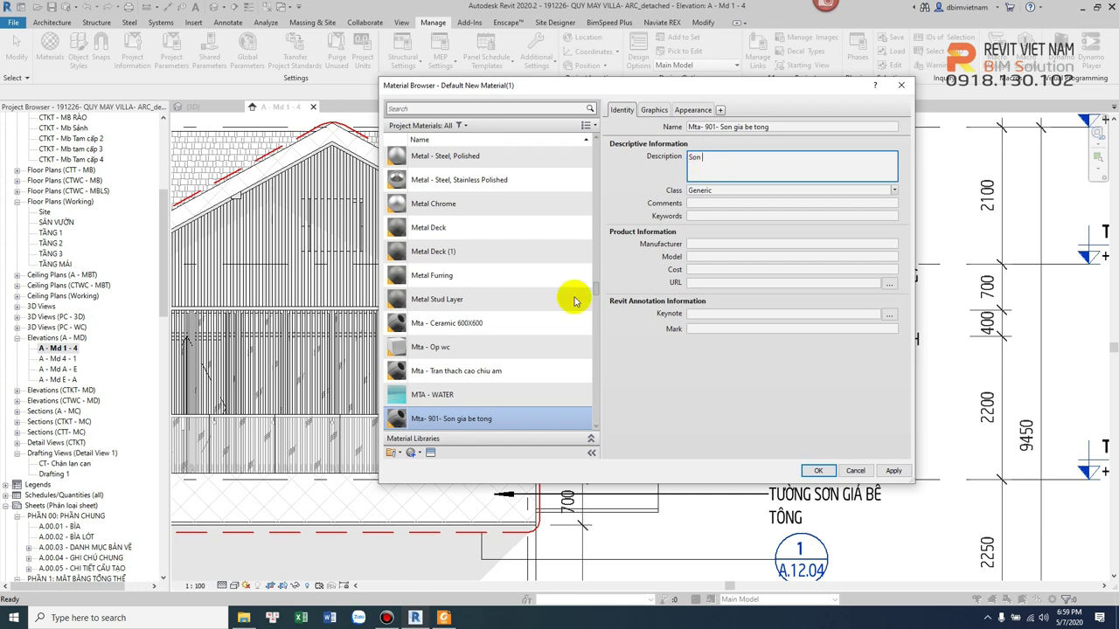
{"action": "left_click", "coordinate": [272, 618]}
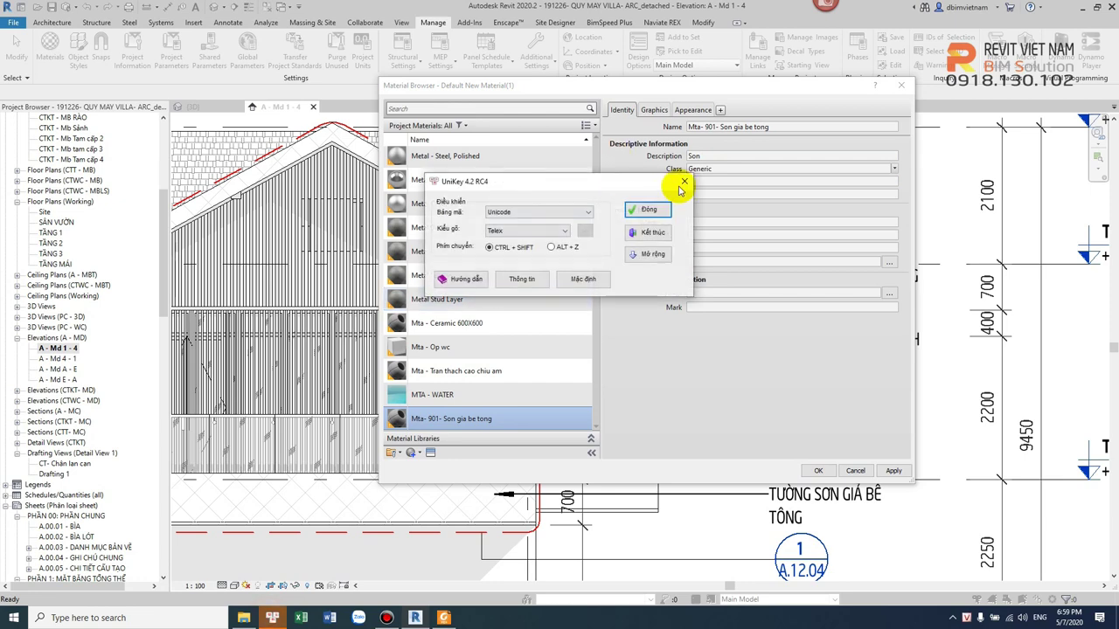
{"action": "left_click", "coordinate": [646, 210]}
{"action": "left_click", "coordinate": [723, 156]}
{"action": "double_click", "coordinate": [724, 157]}
{"action": "type", "text": "gia be tong"}
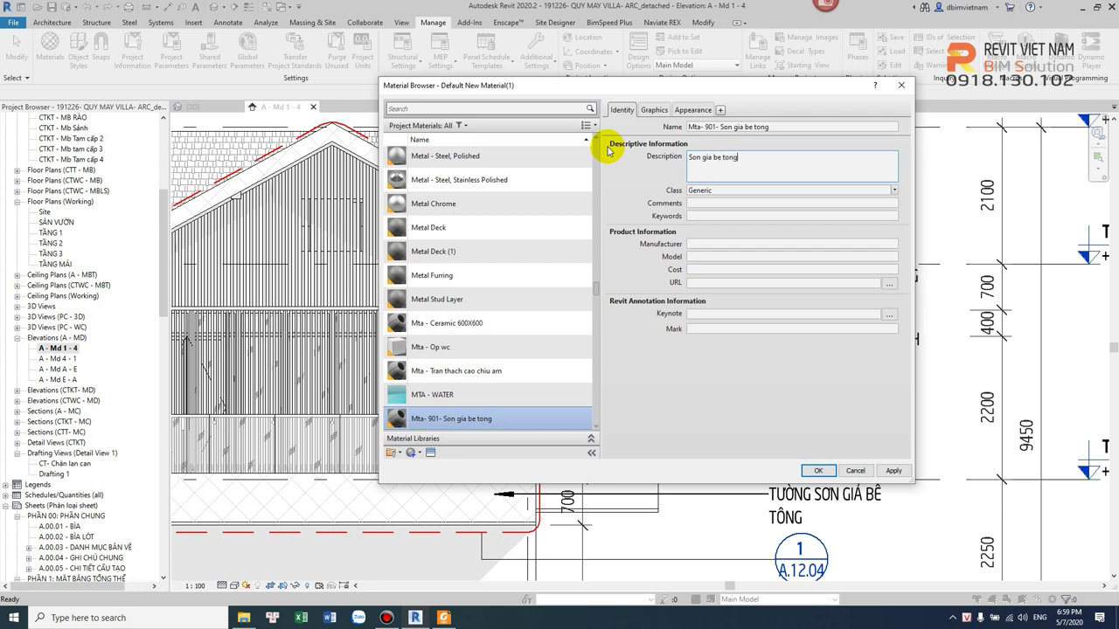
{"action": "left_click", "coordinate": [697, 204]}
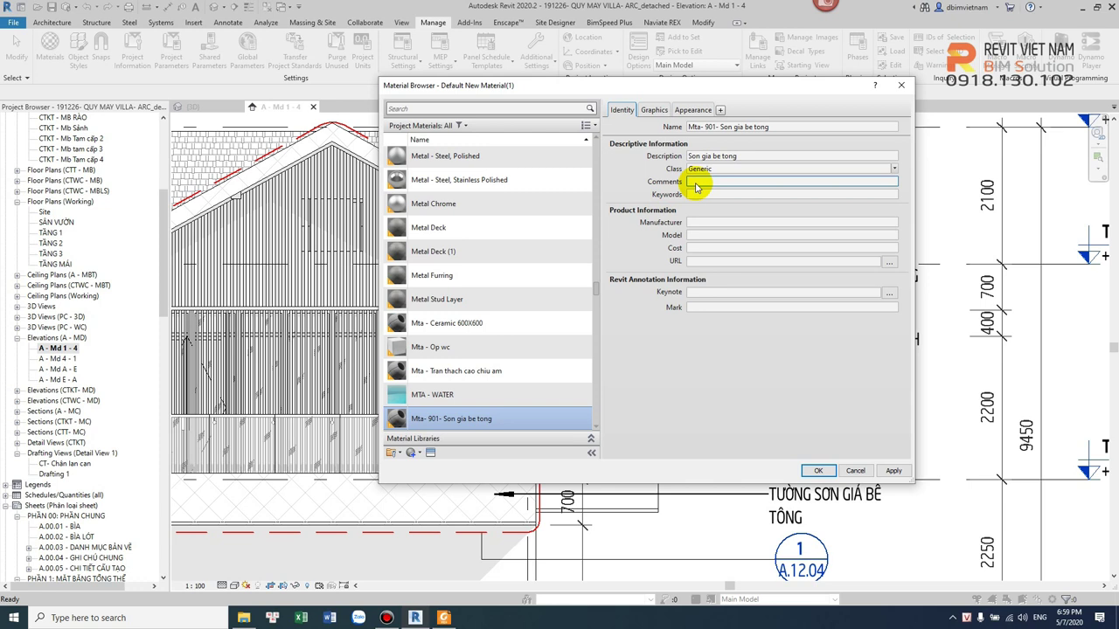
{"action": "left_click", "coordinate": [700, 181]}
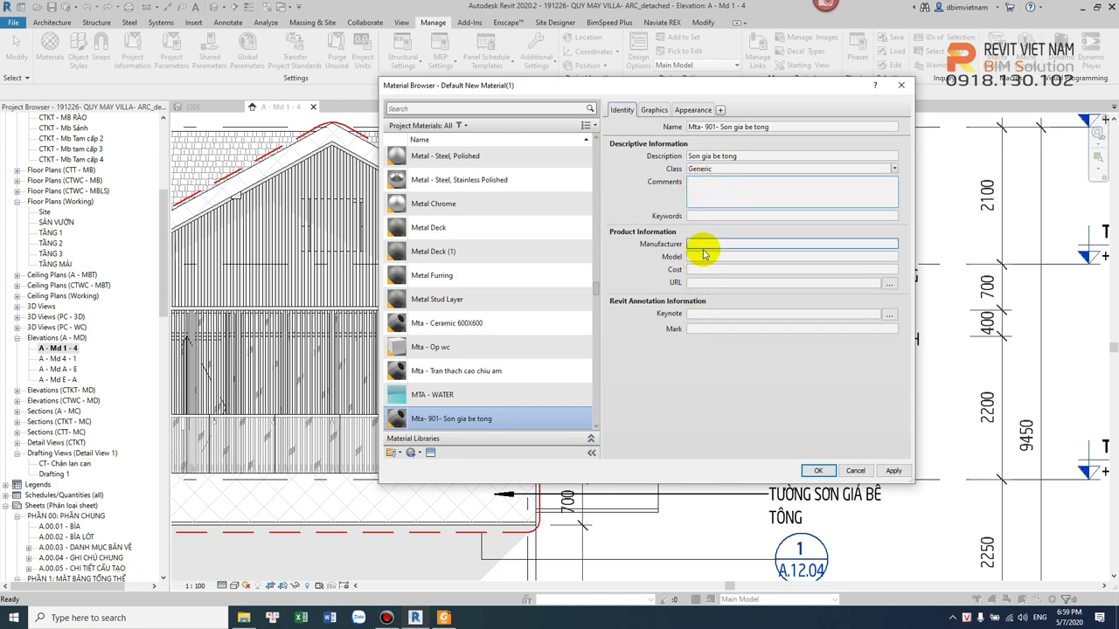
{"action": "left_click", "coordinate": [701, 328]}
{"action": "type", "text": "SBT- 101"}
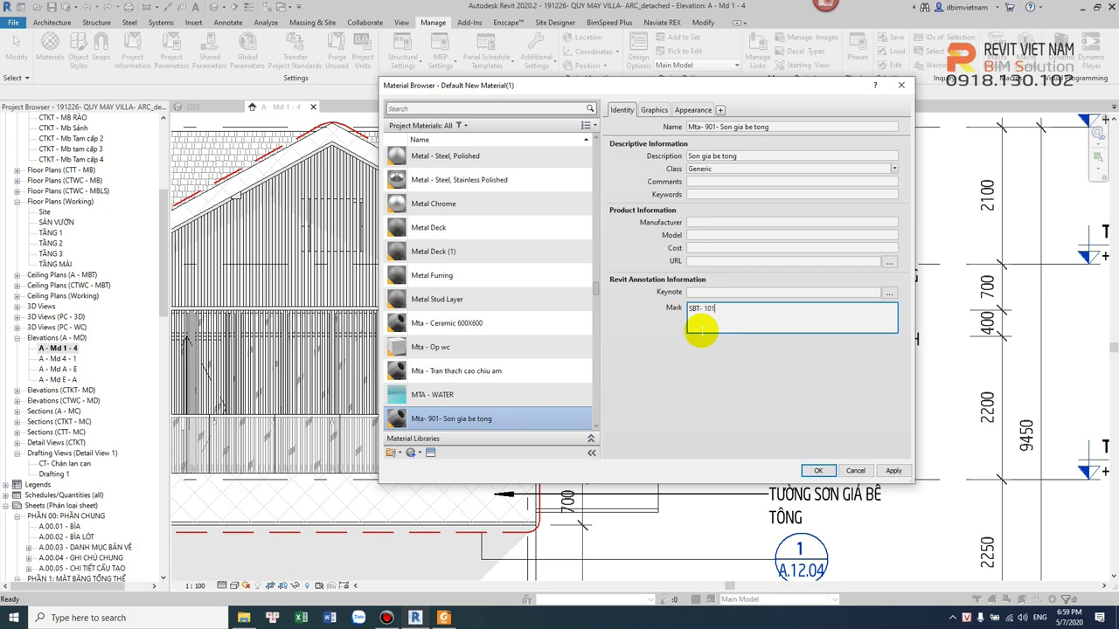
{"action": "left_click", "coordinate": [817, 470]}
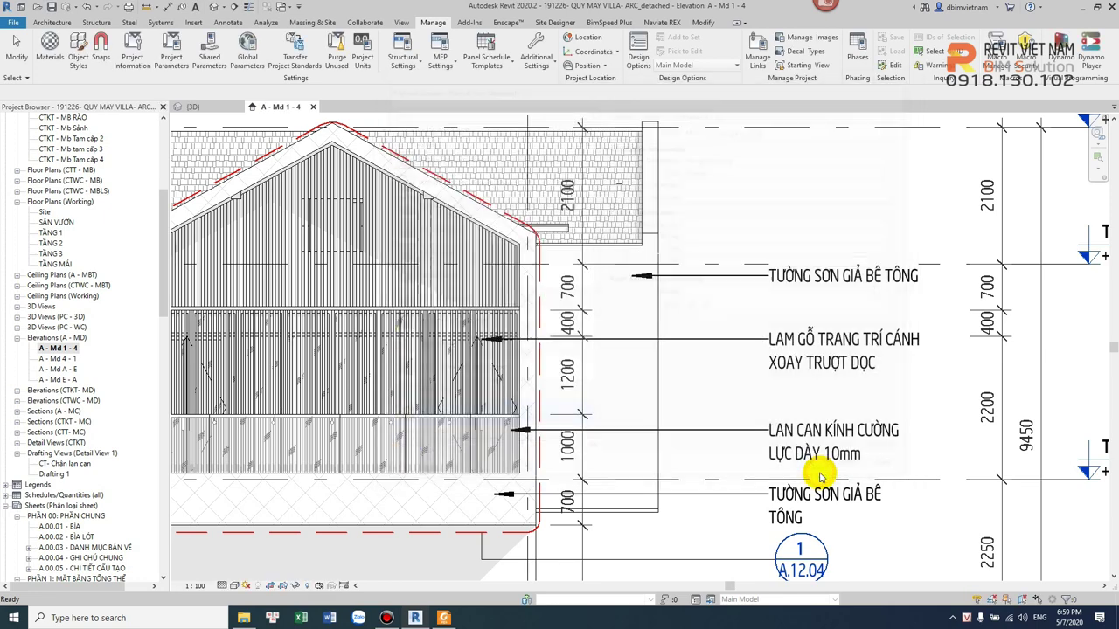
Place a leadered material tag on the upper wall below the TƯỜNG SƠN GIẢ BÊ TÔNG note.
{"action": "scroll", "coordinate": [664, 319], "scroll_direction": "up", "scroll_amount": 1}
{"action": "scroll", "coordinate": [656, 315], "scroll_direction": "up", "scroll_amount": 1}
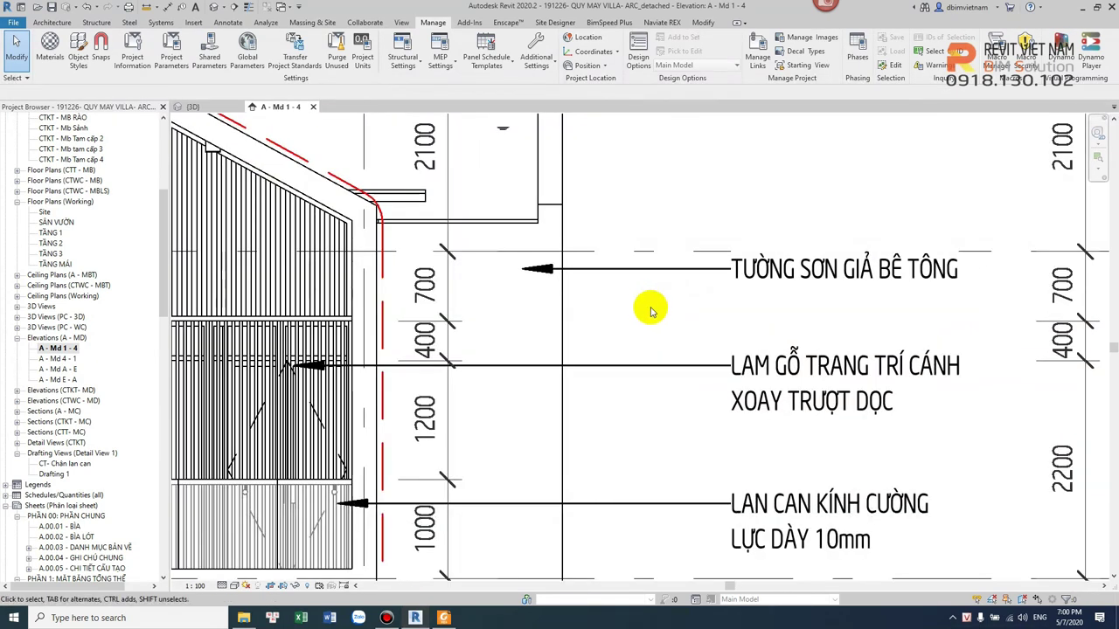
{"action": "scroll", "coordinate": [646, 306], "scroll_direction": "up", "scroll_amount": 1}
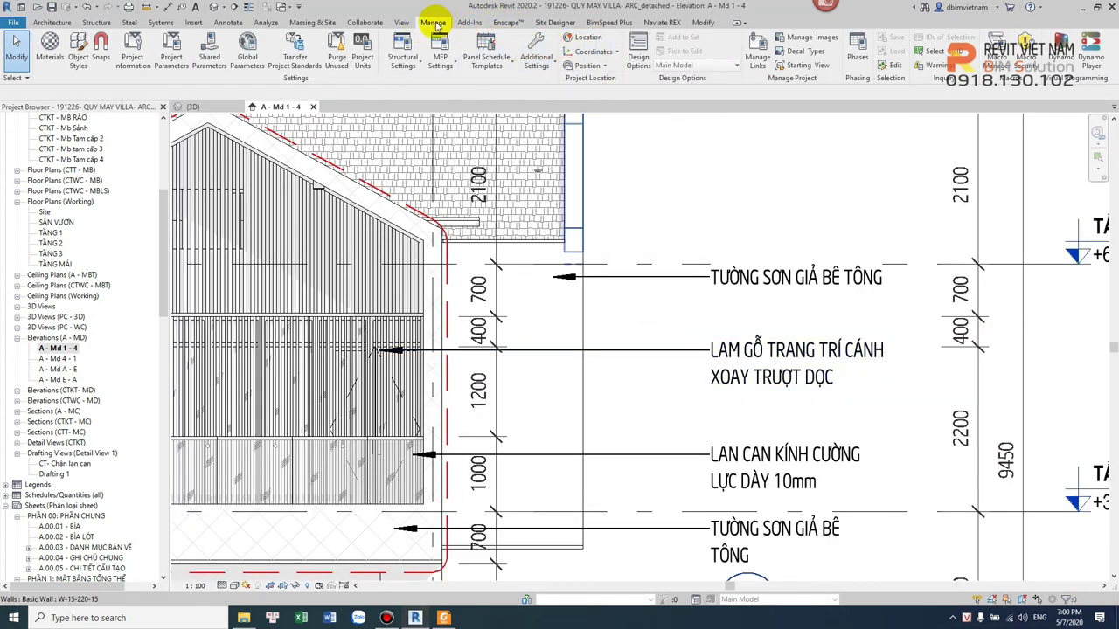
{"action": "left_click", "coordinate": [406, 205]}
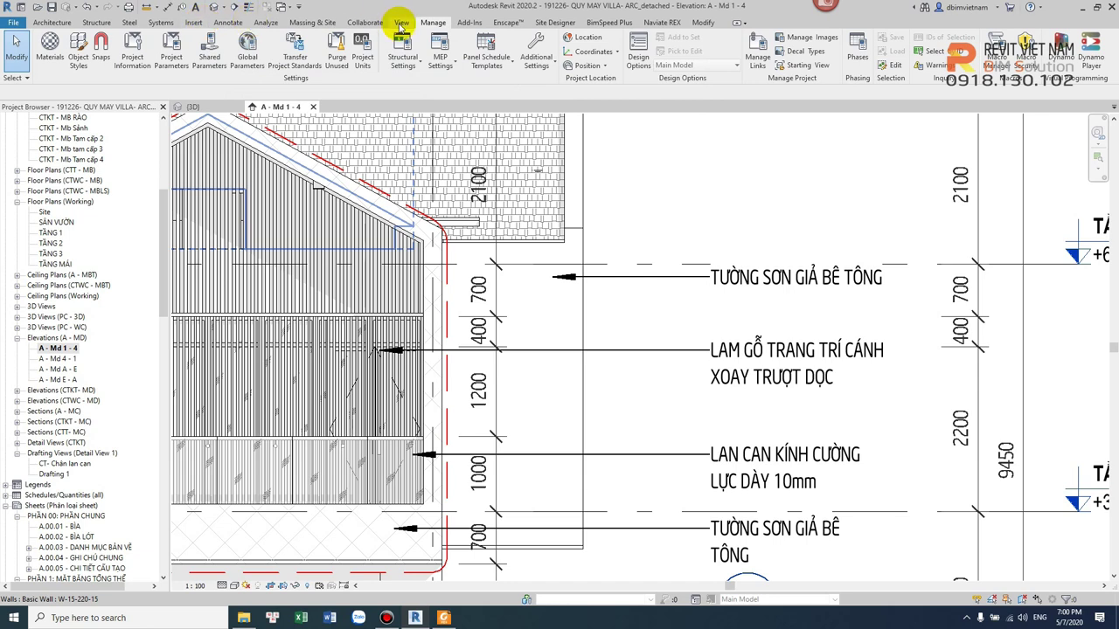
{"action": "left_click", "coordinate": [401, 24]}
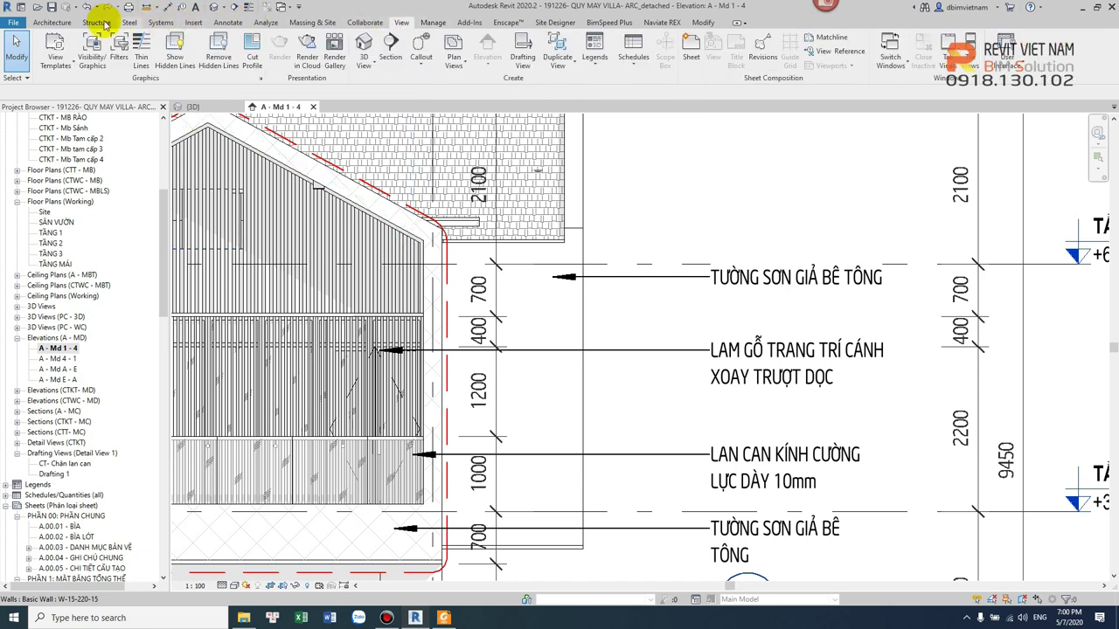
{"action": "left_click", "coordinate": [51, 22]}
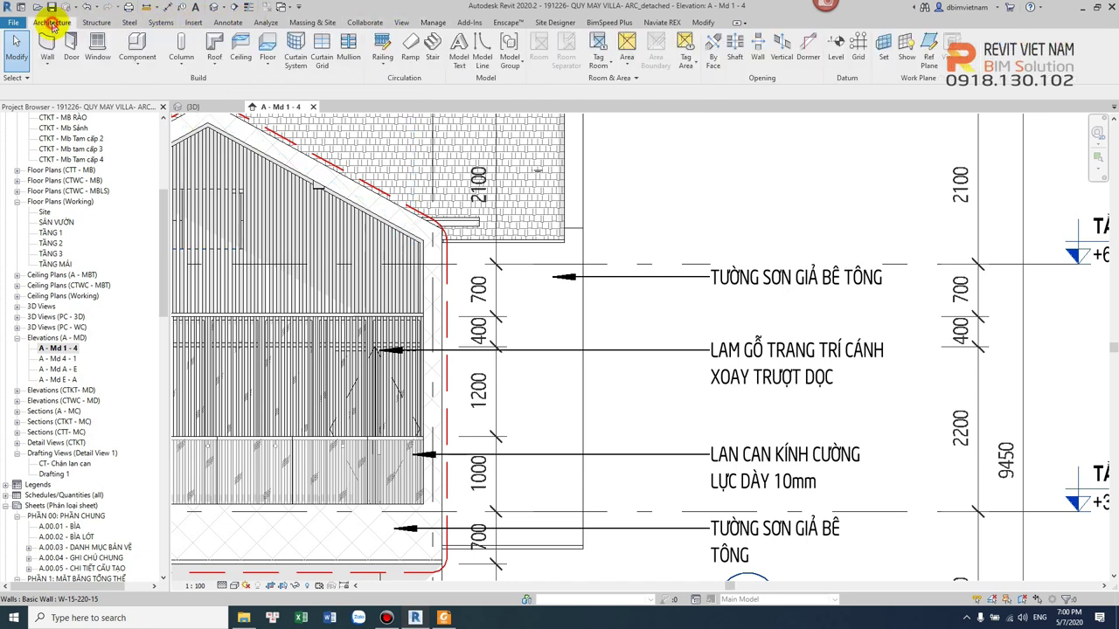
{"action": "left_click", "coordinate": [231, 23]}
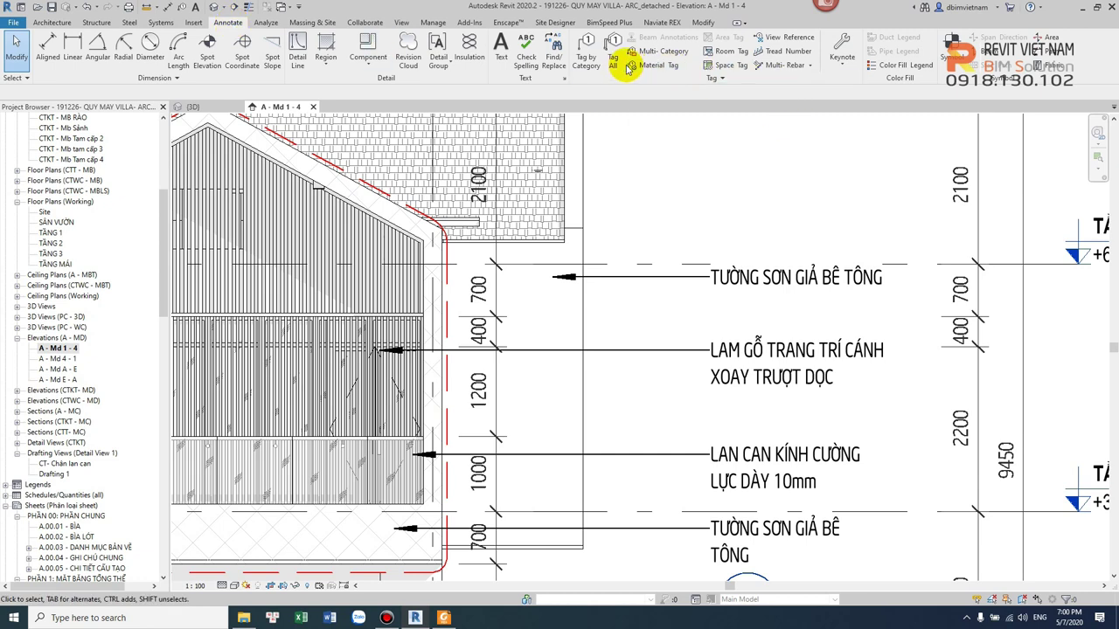
{"action": "left_click", "coordinate": [654, 68]}
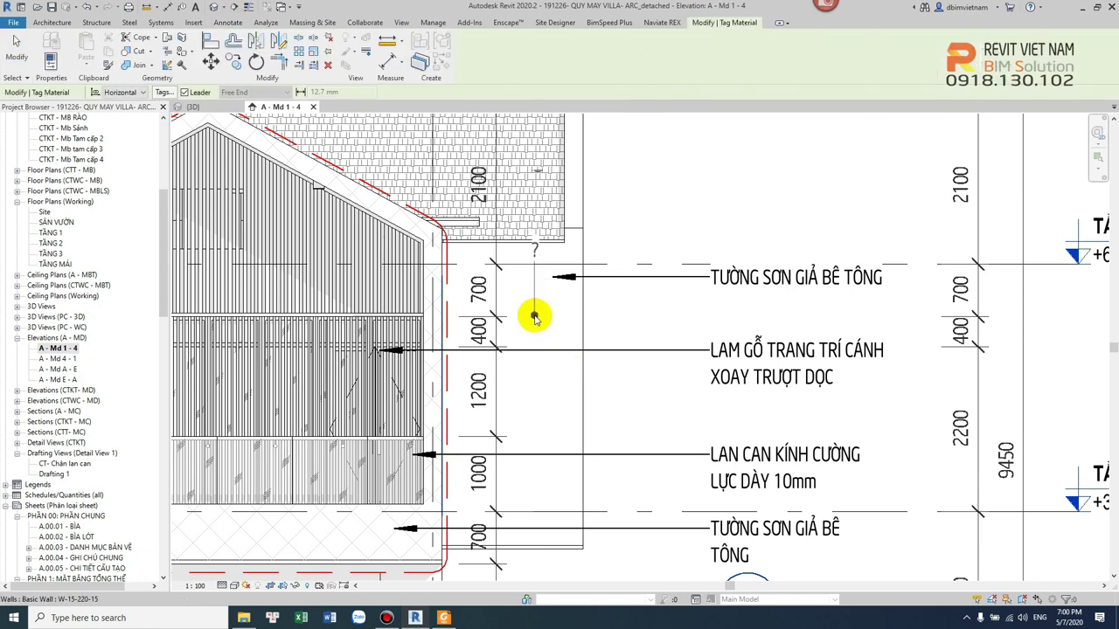
{"action": "scroll", "coordinate": [531, 317], "scroll_direction": "down", "scroll_amount": 2}
{"action": "left_click", "coordinate": [528, 314]}
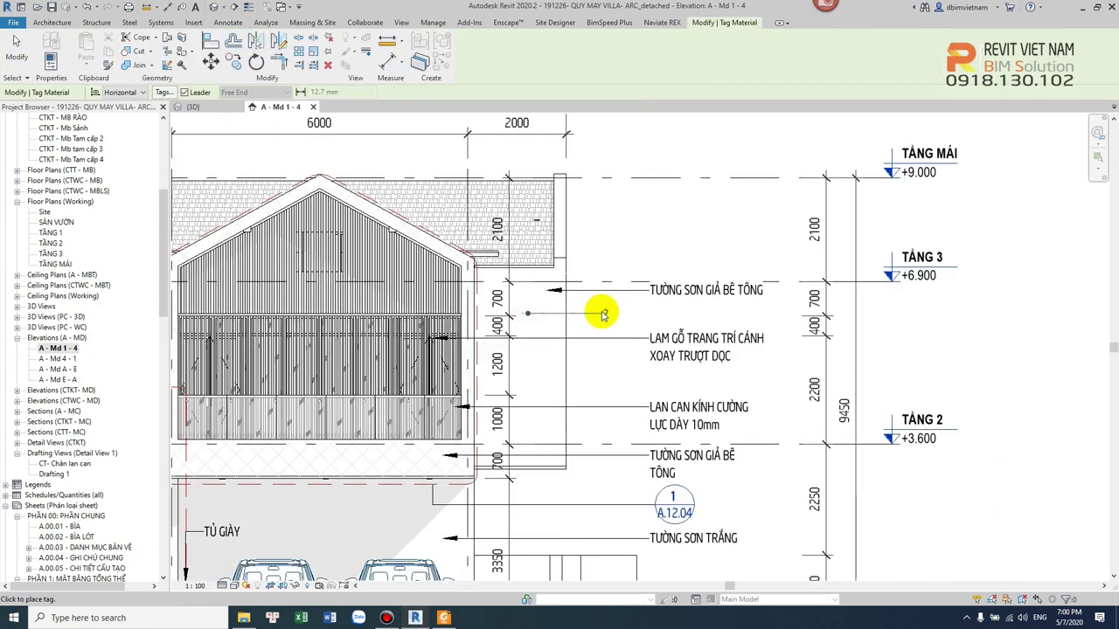
{"action": "left_click", "coordinate": [627, 315]}
{"action": "scroll", "coordinate": [591, 314], "scroll_direction": "up", "scroll_amount": 1}
{"action": "scroll", "coordinate": [577, 315], "scroll_direction": "up", "scroll_amount": 1}
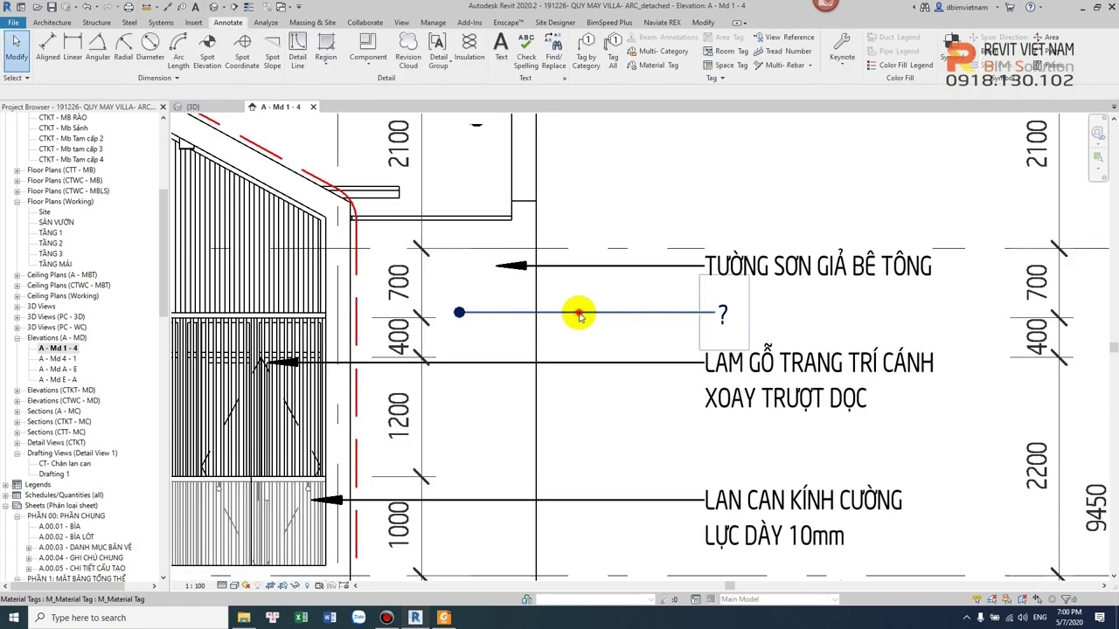
{"action": "key", "text": "Escape"}
{"action": "key", "text": "Escape"}
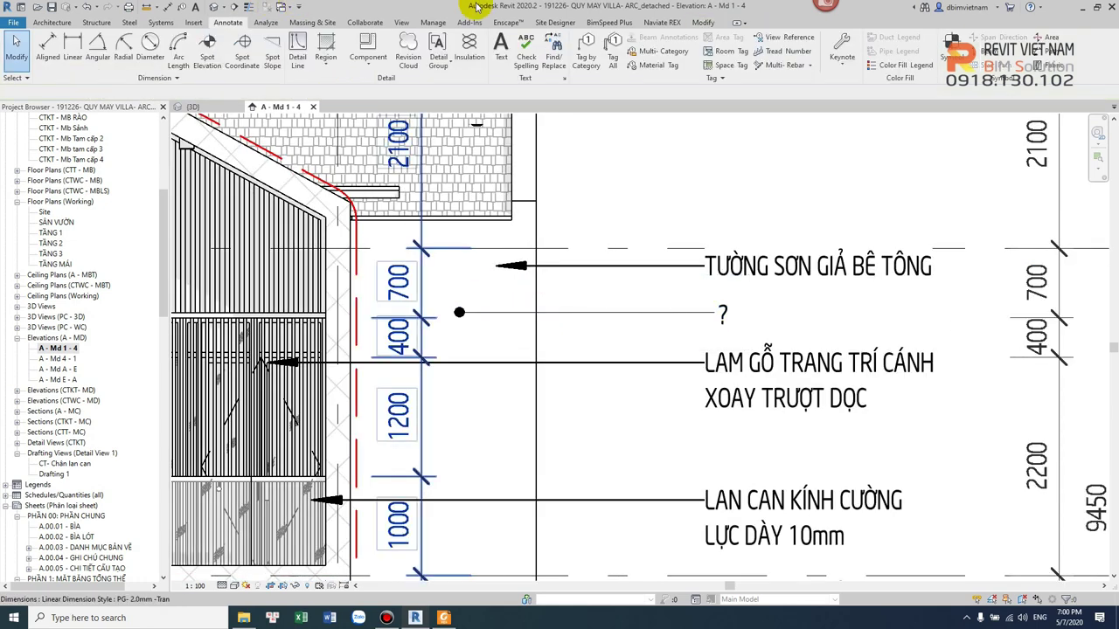
{"action": "left_click", "coordinate": [701, 24]}
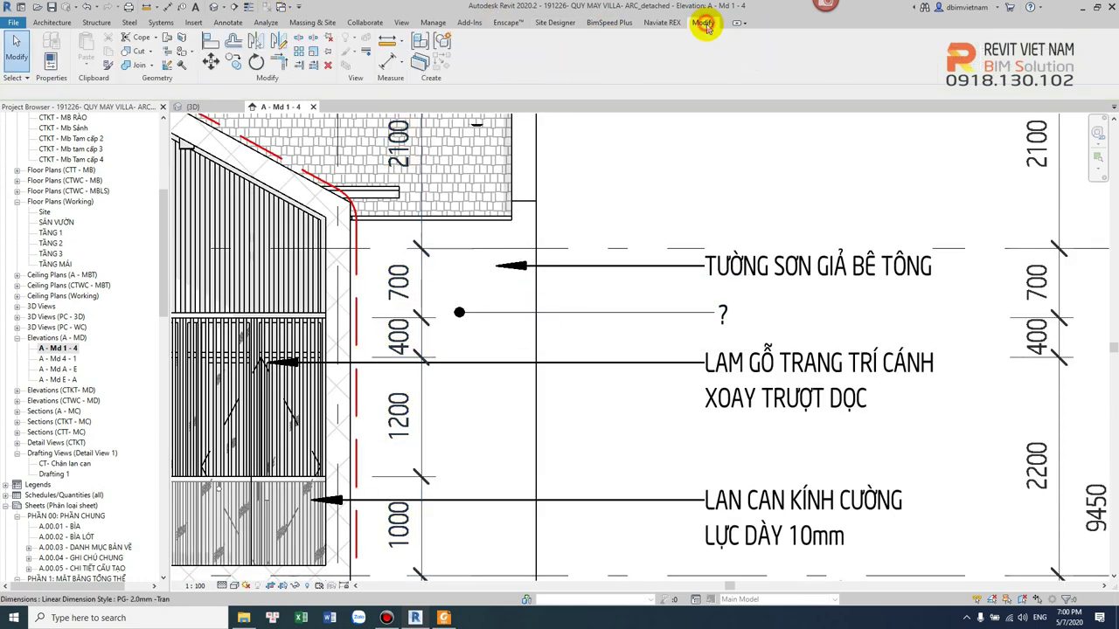
{"action": "left_click", "coordinate": [187, 53]}
Paint the tagged upper wall face with Mta- 901- Son gia be tong so its tag shows the material.
{"action": "left_click", "coordinate": [199, 70]}
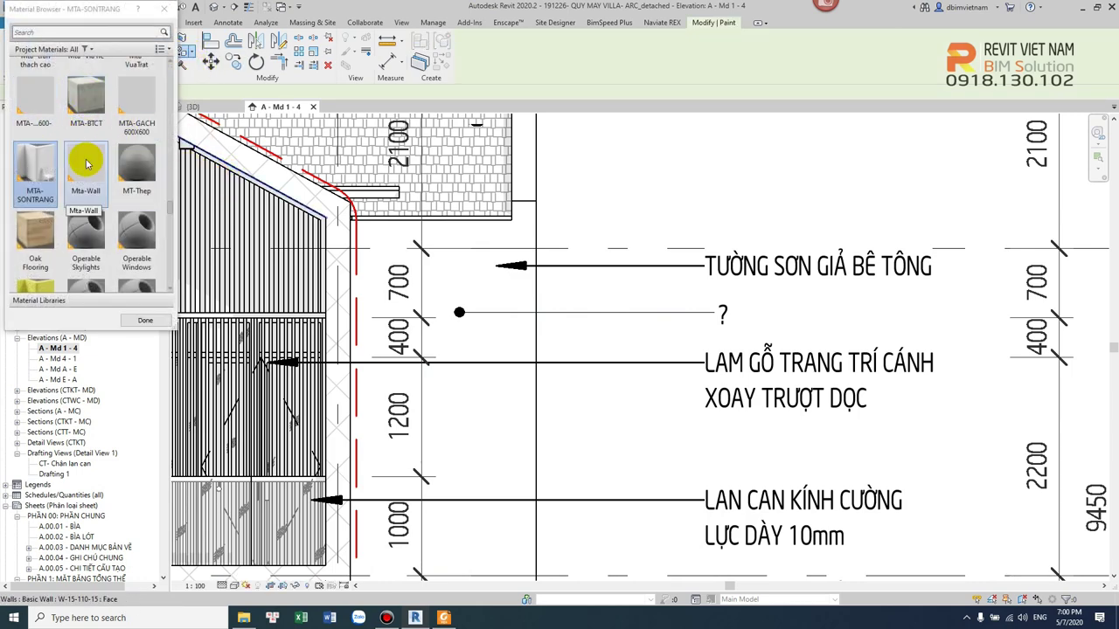
{"action": "scroll", "coordinate": [88, 129], "scroll_direction": "down", "scroll_amount": 3}
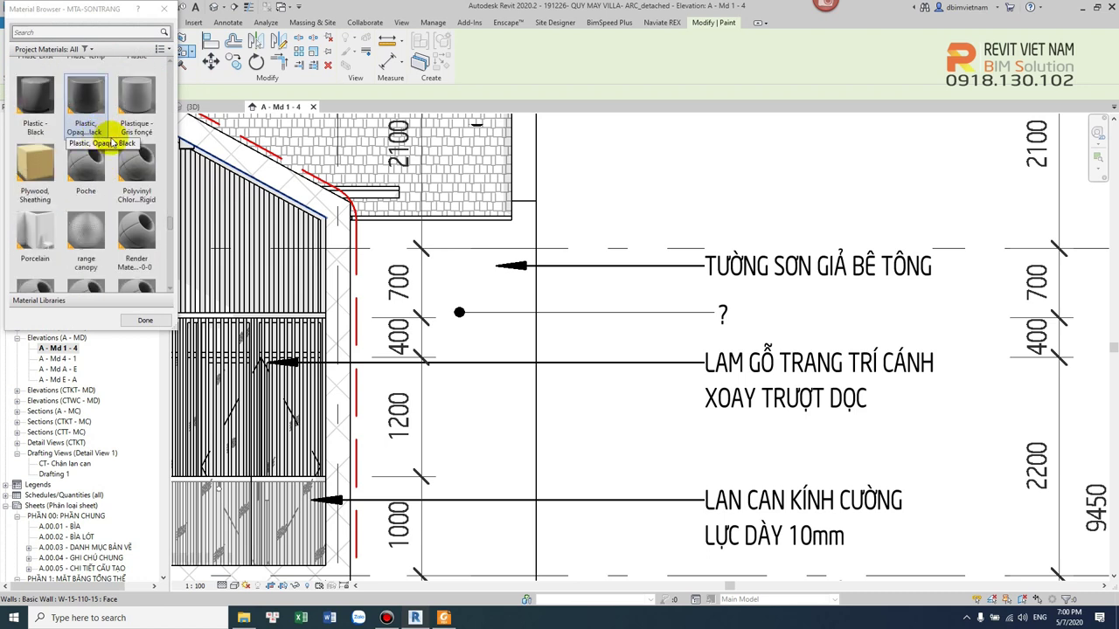
{"action": "scroll", "coordinate": [87, 140], "scroll_direction": "up", "scroll_amount": 5}
{"action": "left_click", "coordinate": [49, 32]}
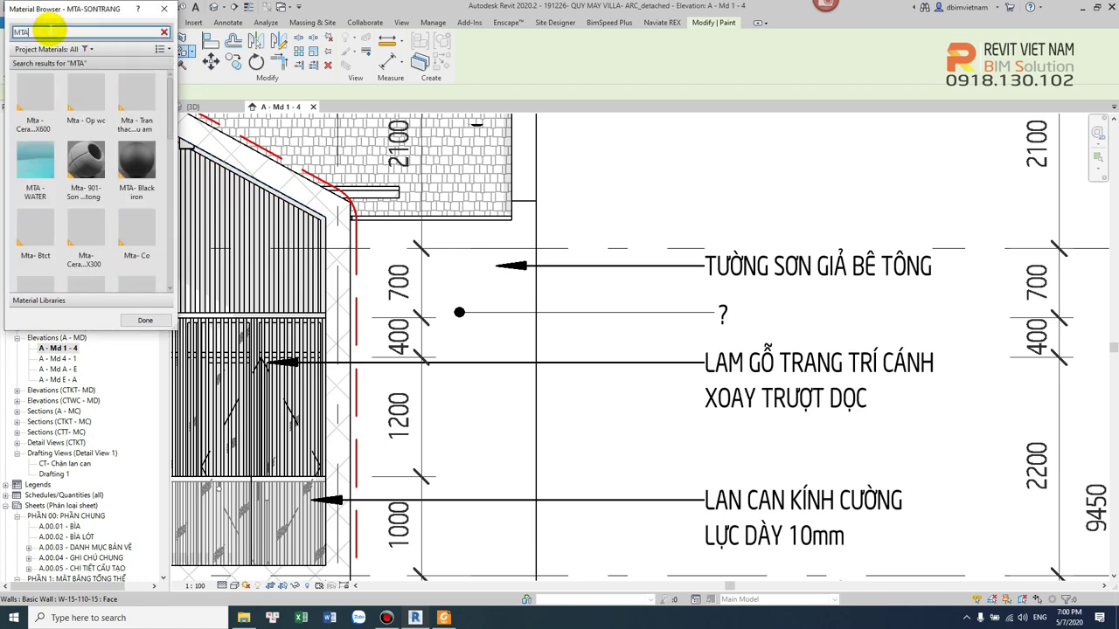
{"action": "left_click", "coordinate": [97, 173]}
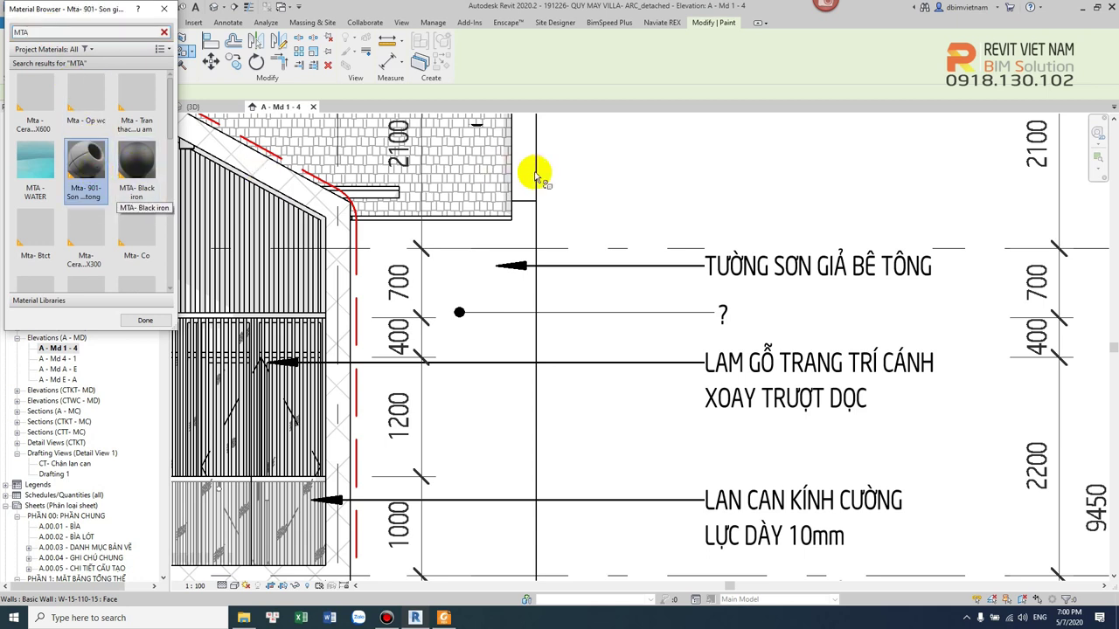
{"action": "left_click", "coordinate": [486, 288]}
{"action": "key", "text": "Escape"}
{"action": "left_click", "coordinate": [697, 319]}
{"action": "left_click", "coordinate": [697, 320]}
{"action": "scroll", "coordinate": [697, 320], "scroll_direction": "up", "scroll_amount": 2}
{"action": "scroll", "coordinate": [690, 317], "scroll_direction": "up", "scroll_amount": 1}
{"action": "left_click", "coordinate": [773, 306]}
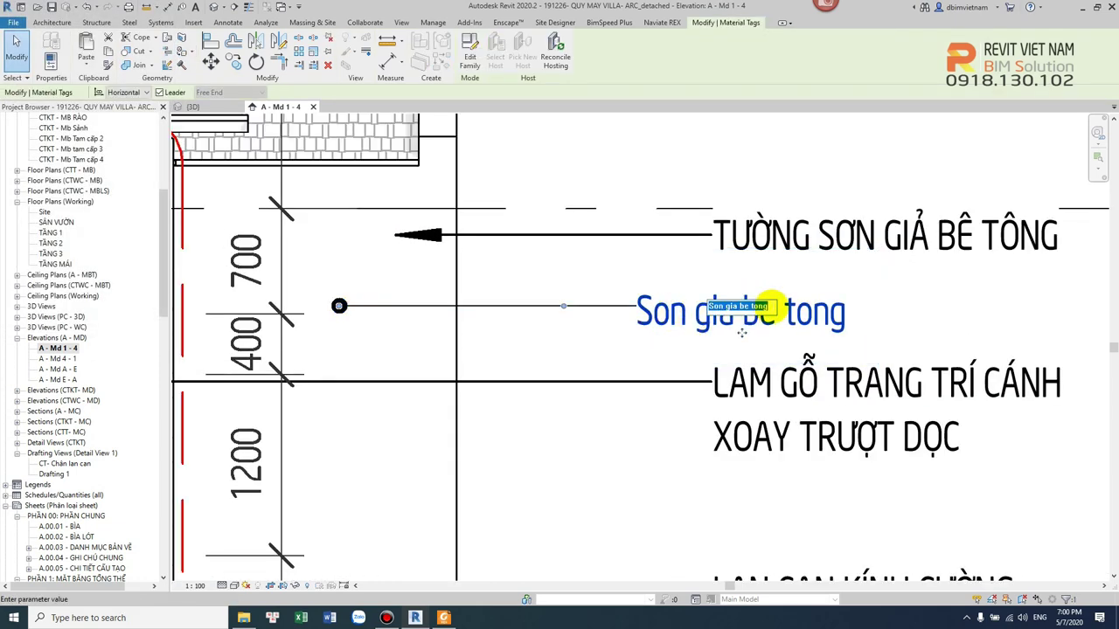
Fix the tag's accented letters so it reads SƠN GIẢ BÊ TÔNG.
{"action": "type", "text": "so"}
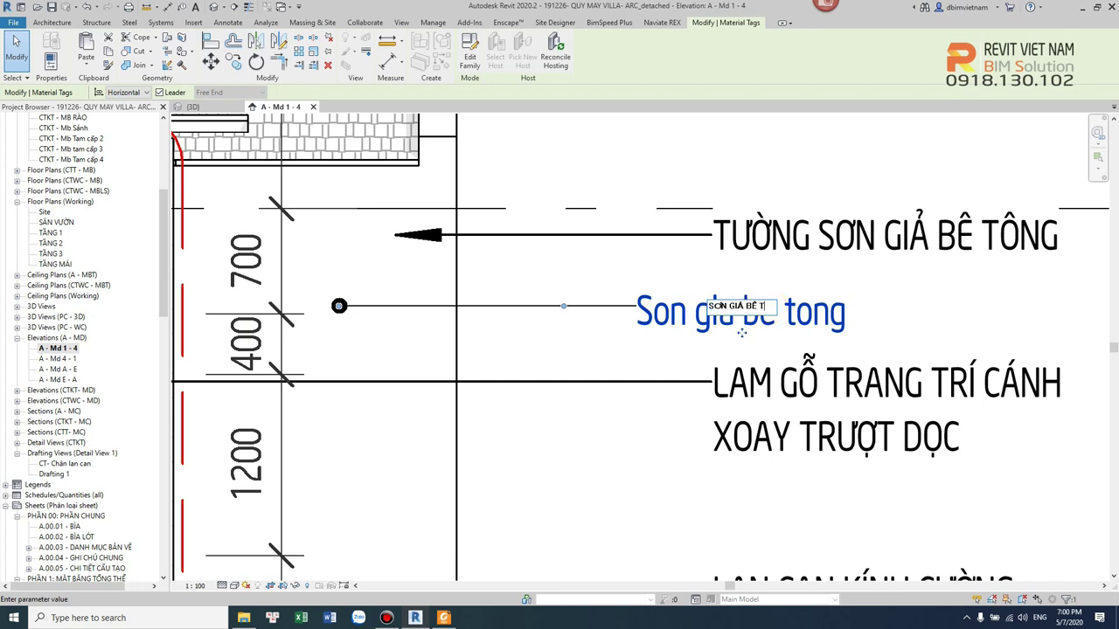
{"action": "left_click_drag", "start_coordinate": [780, 305], "coordinate": [744, 306]}
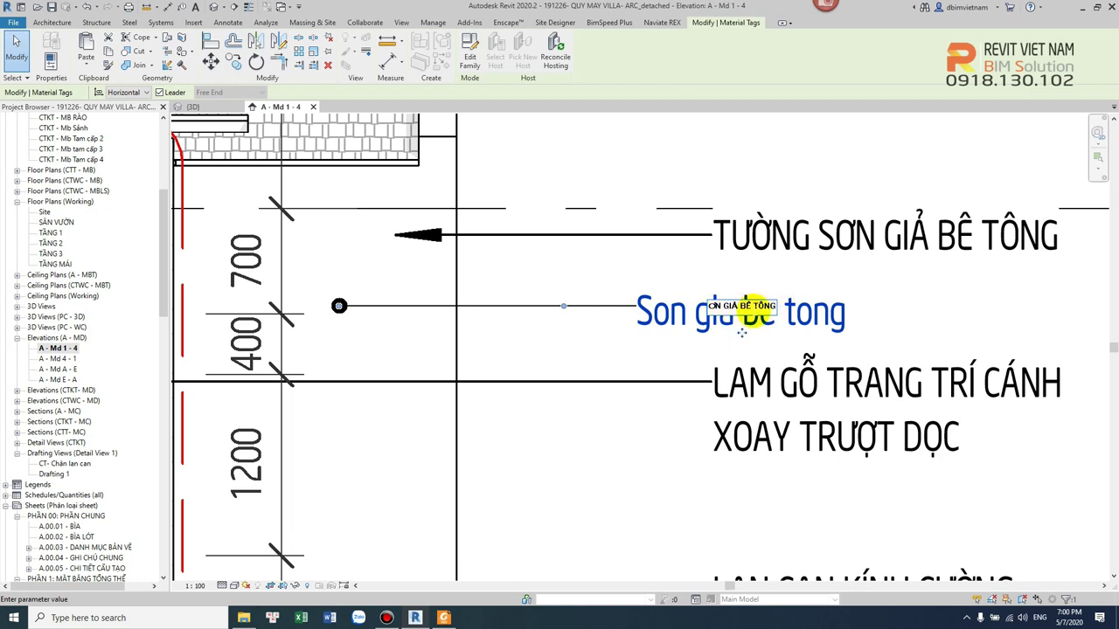
{"action": "left_click_drag", "start_coordinate": [739, 306], "coordinate": [748, 306]}
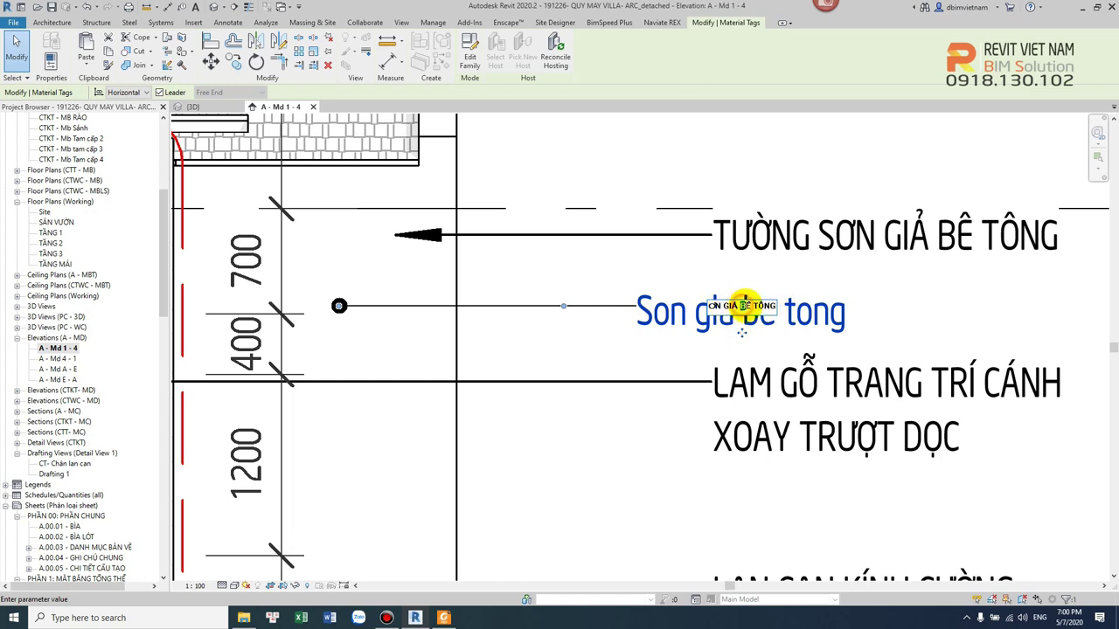
{"action": "type", "text": "E"}
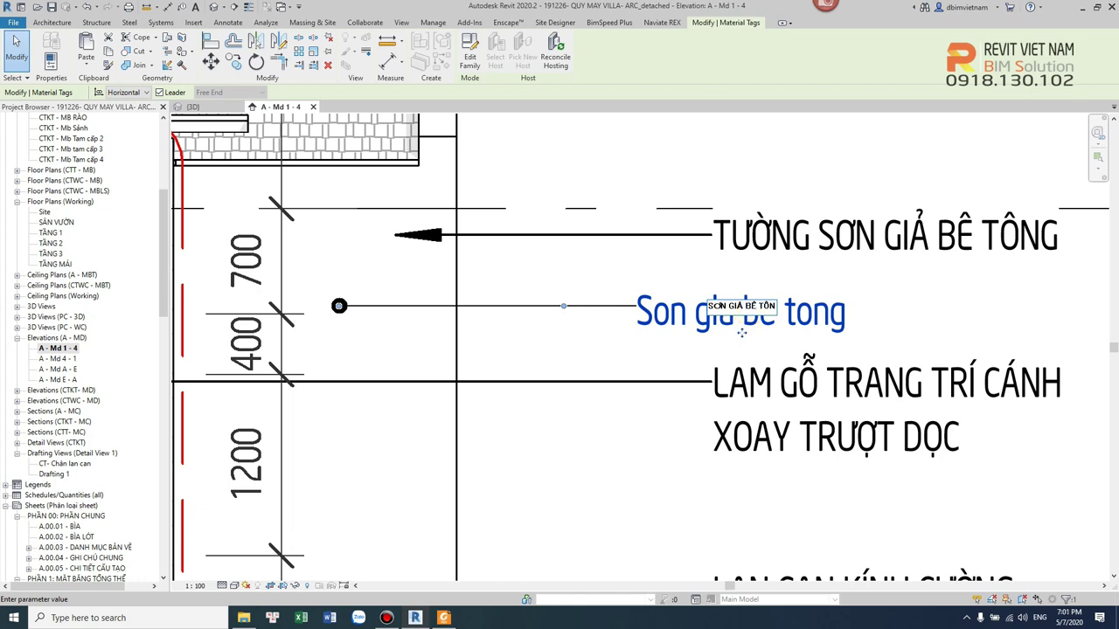
{"action": "left_click", "coordinate": [847, 297]}
Move down the elevation and select the wall beside the tree.
{"action": "scroll", "coordinate": [900, 306], "scroll_direction": "down", "scroll_amount": 2}
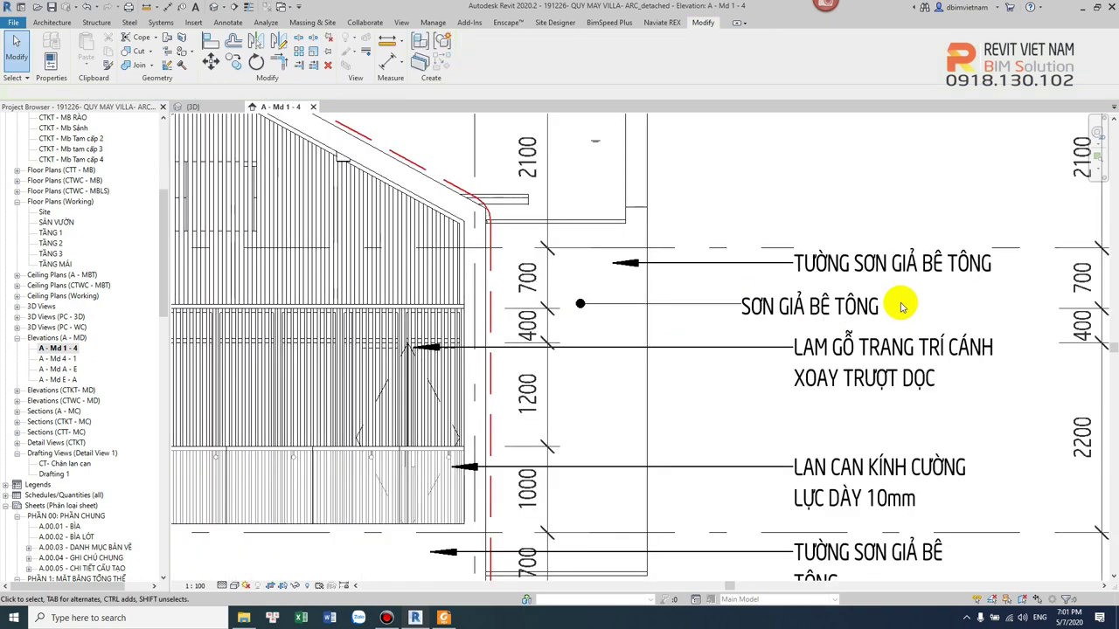
{"action": "scroll", "coordinate": [902, 306], "scroll_direction": "down", "scroll_amount": 2}
{"action": "scroll", "coordinate": [603, 302], "scroll_direction": "down", "scroll_amount": 2}
{"action": "scroll", "coordinate": [624, 289], "scroll_direction": "down", "scroll_amount": 1}
{"action": "left_click", "coordinate": [630, 288]}
{"action": "scroll", "coordinate": [641, 300], "scroll_direction": "down", "scroll_amount": 1}
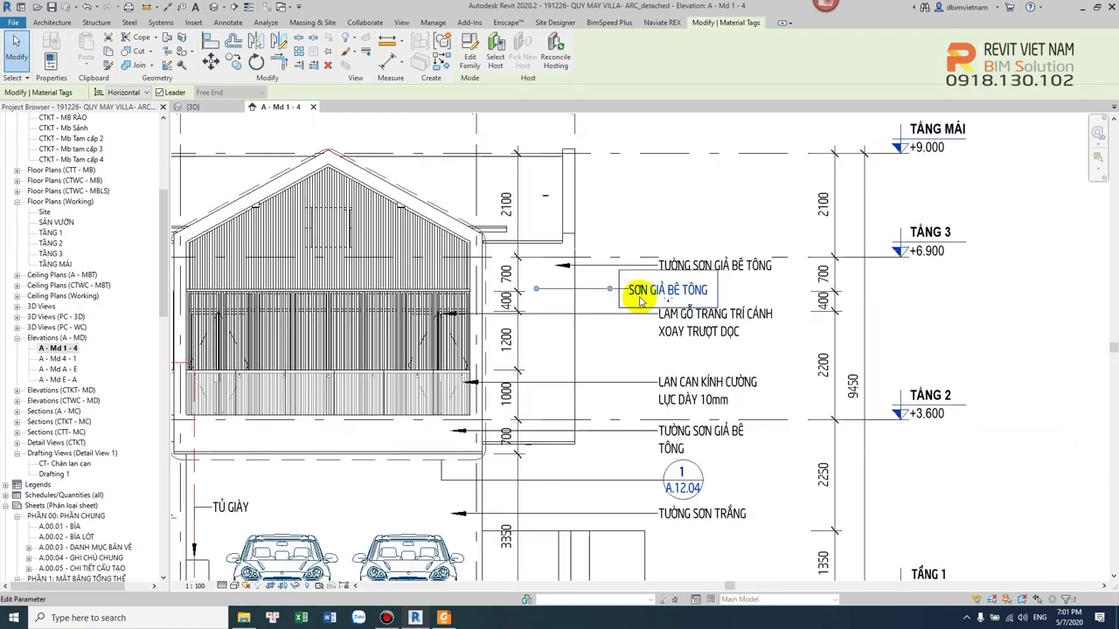
{"action": "scroll", "coordinate": [603, 214], "scroll_direction": "down", "scroll_amount": 2}
{"action": "scroll", "coordinate": [786, 214], "scroll_direction": "down", "scroll_amount": 1}
{"action": "scroll", "coordinate": [489, 271], "scroll_direction": "down", "scroll_amount": 1}
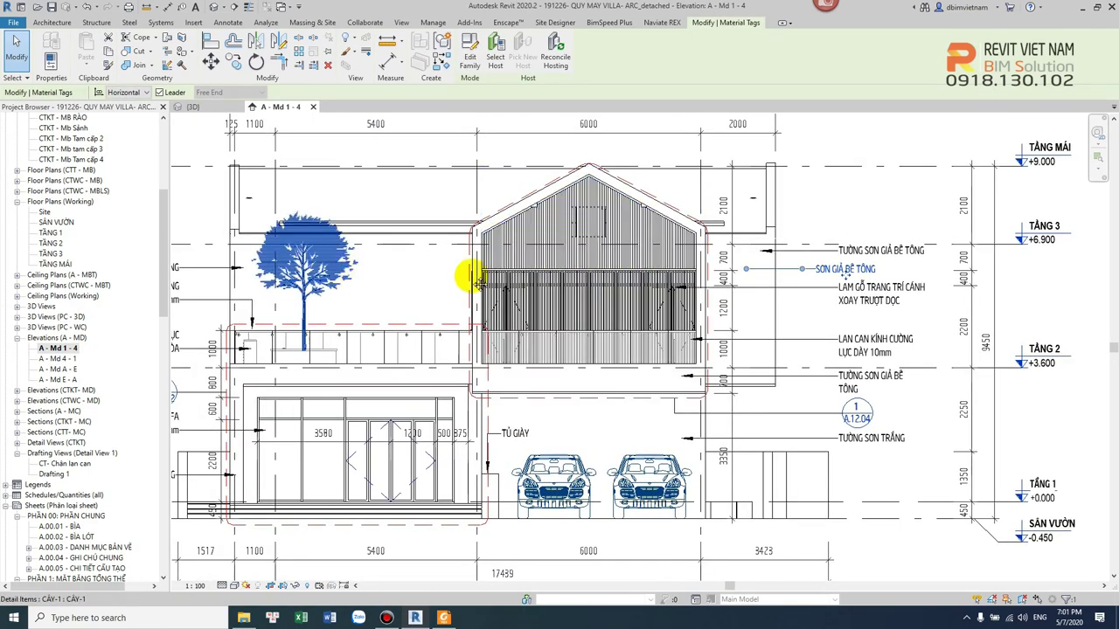
{"action": "scroll", "coordinate": [490, 262], "scroll_direction": "left", "scroll_amount": 3}
{"action": "left_click", "coordinate": [523, 256]}
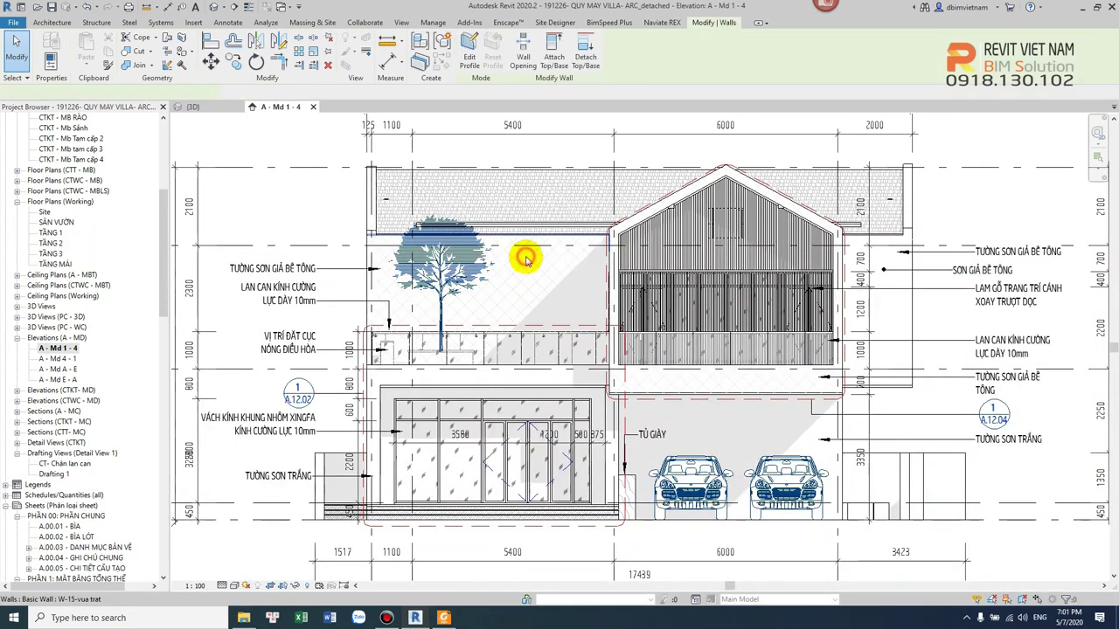
Delete the crosshatched filled region behind the tree.
{"action": "key", "text": "Escape"}
{"action": "scroll", "coordinate": [520, 271], "scroll_direction": "up", "scroll_amount": 2}
{"action": "scroll", "coordinate": [534, 284], "scroll_direction": "up", "scroll_amount": 2}
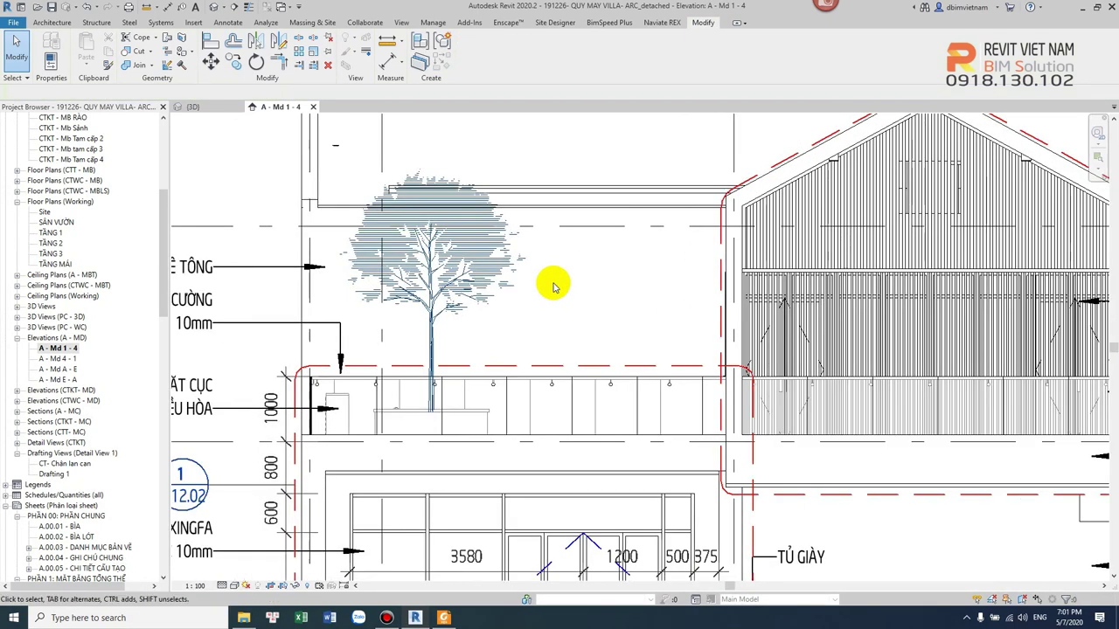
{"action": "scroll", "coordinate": [553, 284], "scroll_direction": "down", "scroll_amount": 2}
{"action": "left_click", "coordinate": [229, 23]}
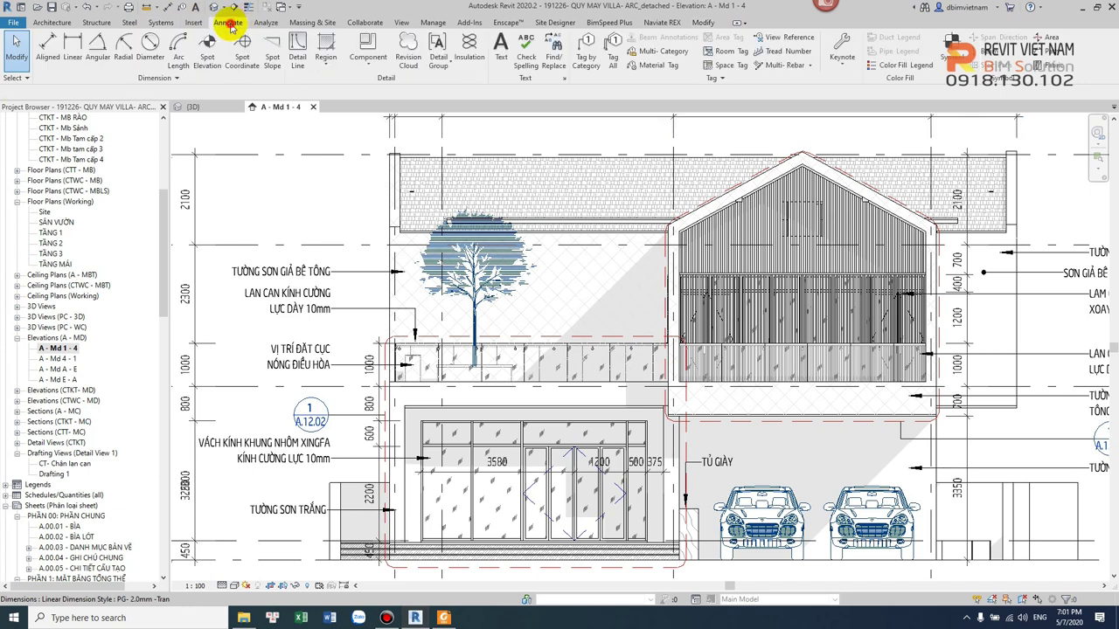
{"action": "left_click", "coordinate": [649, 64]}
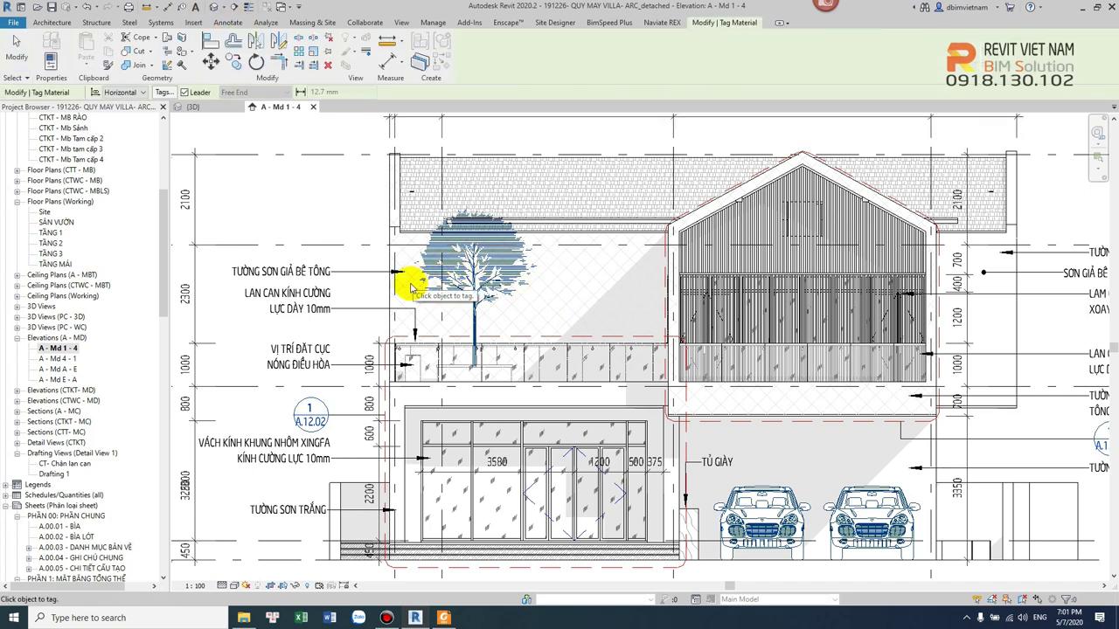
{"action": "scroll", "coordinate": [398, 286], "scroll_direction": "up", "scroll_amount": 2}
{"action": "key", "text": "Escape"}
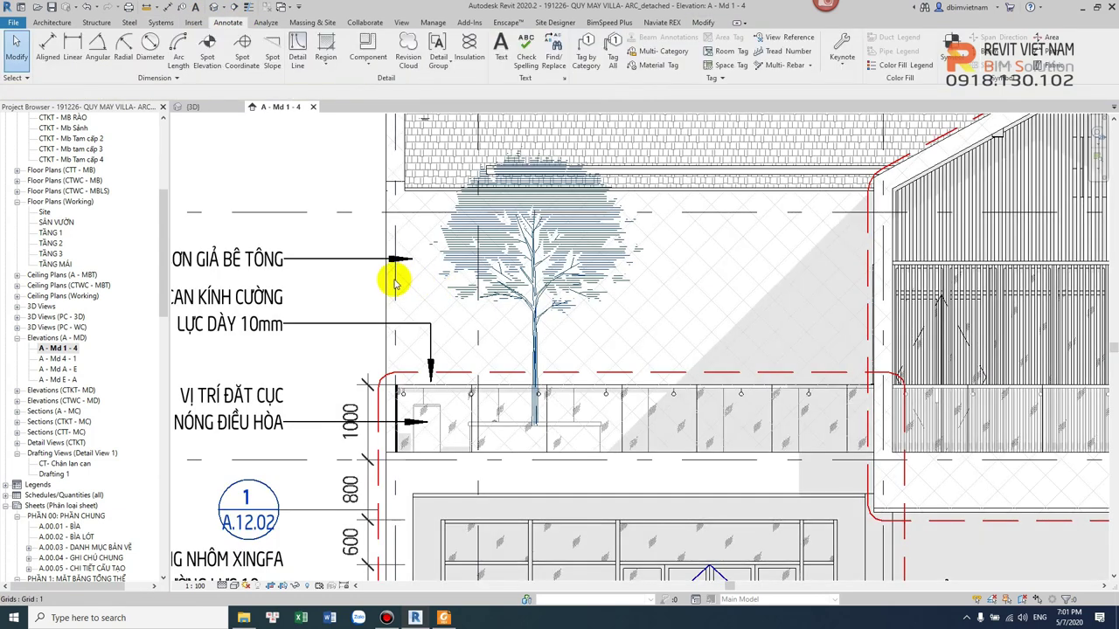
{"action": "left_click", "coordinate": [387, 285]}
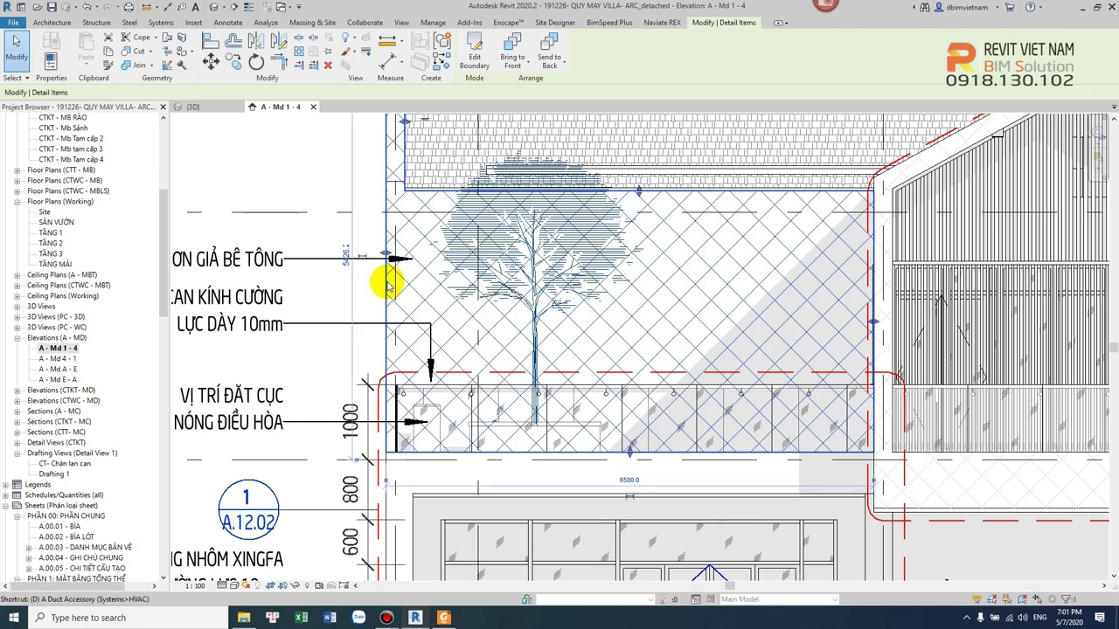
{"action": "key", "text": "Delete"}
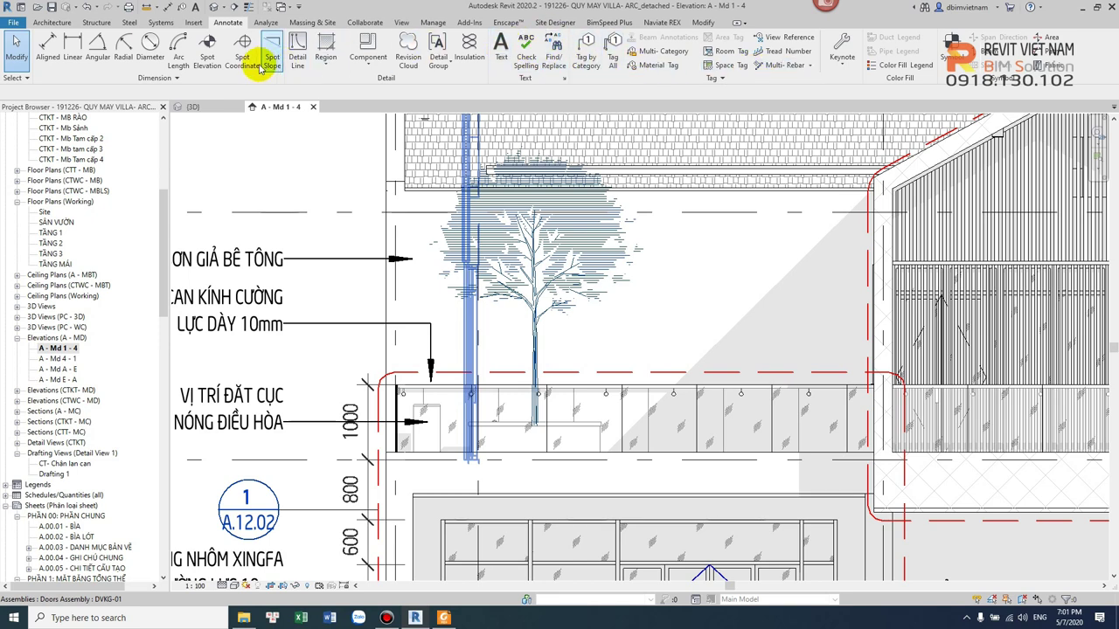
Paint the wall face behind the tree with Mta- 901- Son gia be tong.
{"action": "left_click", "coordinate": [704, 22]}
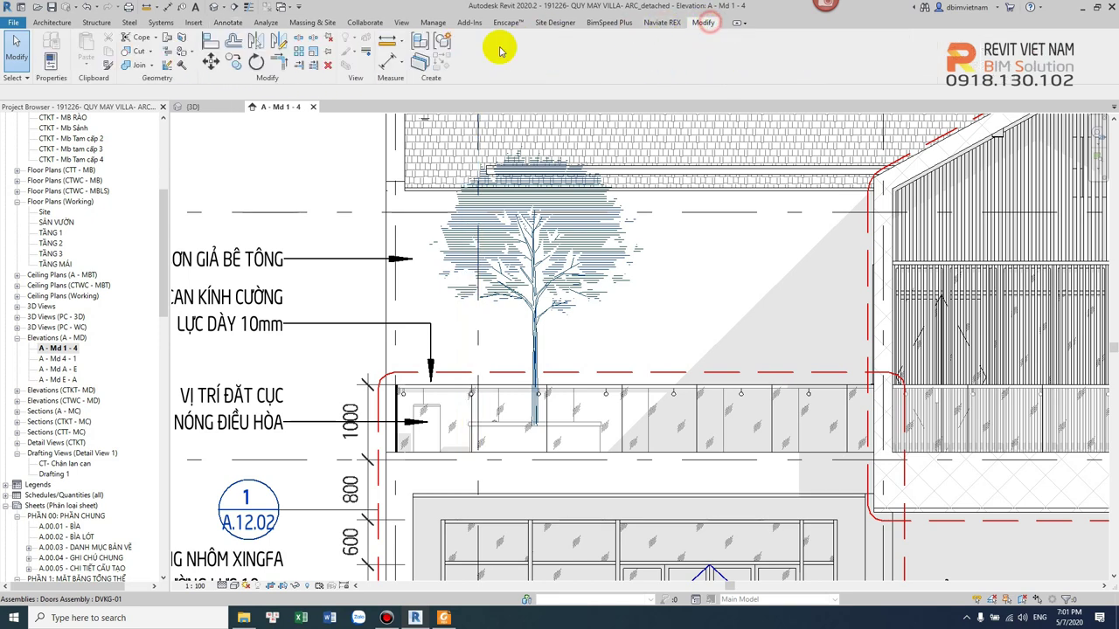
{"action": "left_click", "coordinate": [191, 53]}
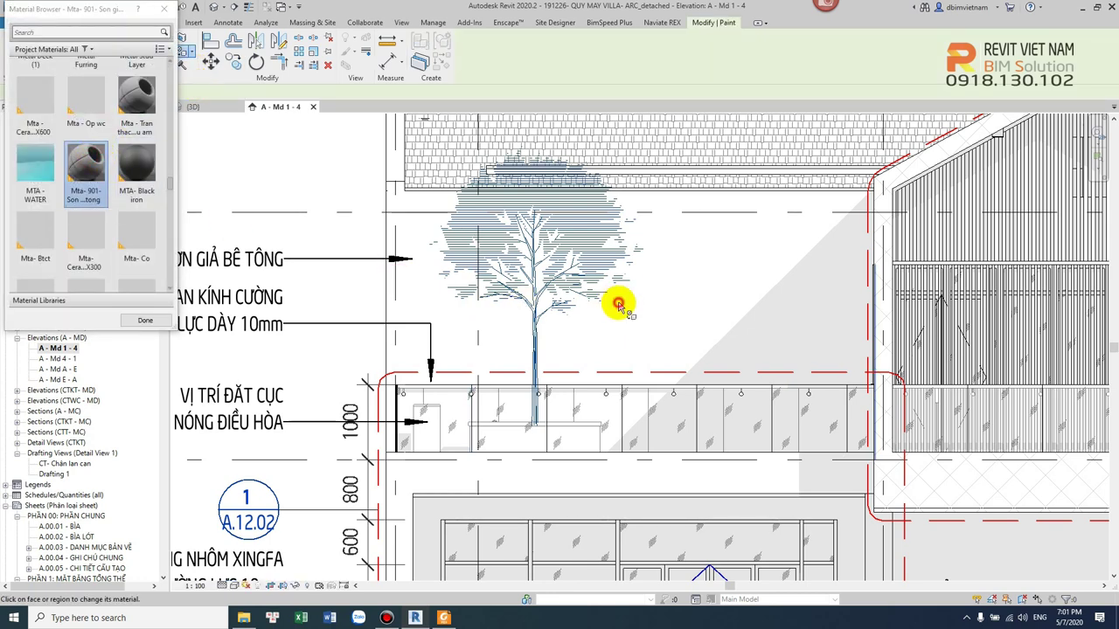
{"action": "scroll", "coordinate": [653, 289], "scroll_direction": "down", "scroll_amount": 2}
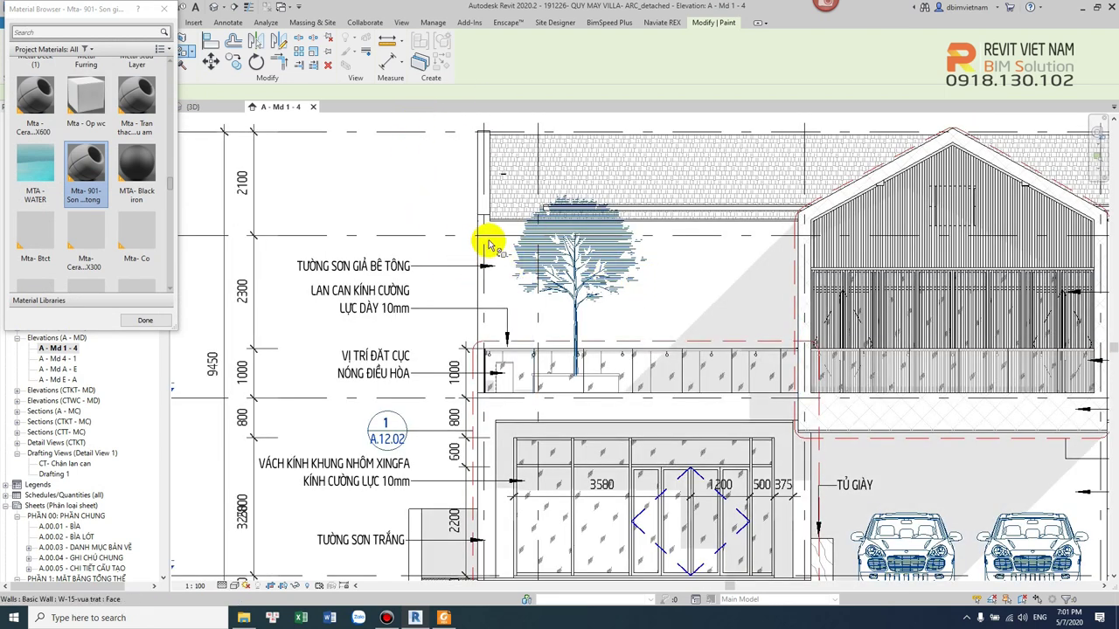
{"action": "scroll", "coordinate": [487, 248], "scroll_direction": "up", "scroll_amount": 3}
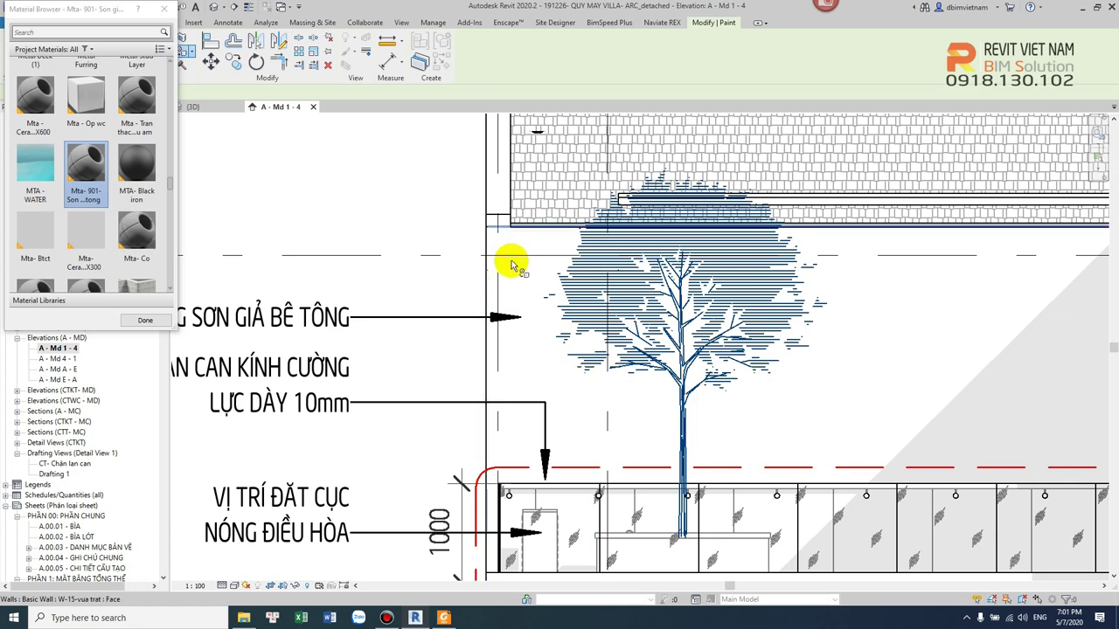
{"action": "scroll", "coordinate": [511, 262], "scroll_direction": "down", "scroll_amount": 3}
{"action": "key", "text": "Escape"}
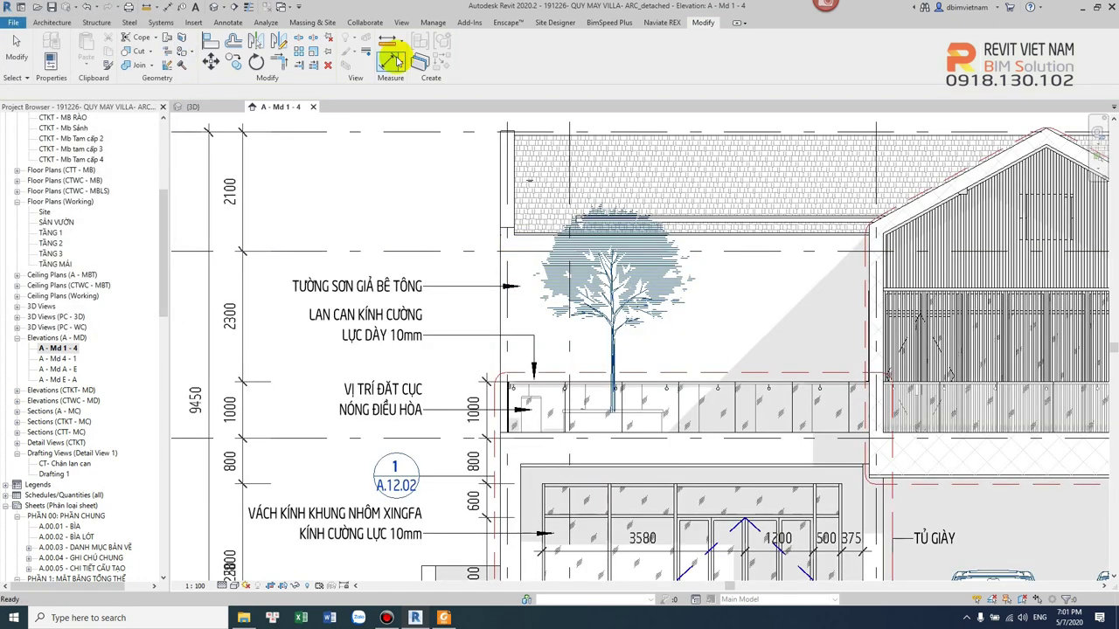
Place a material tag on the painted wall behind the tree, positioned left of the tree.
{"action": "left_click", "coordinate": [53, 22]}
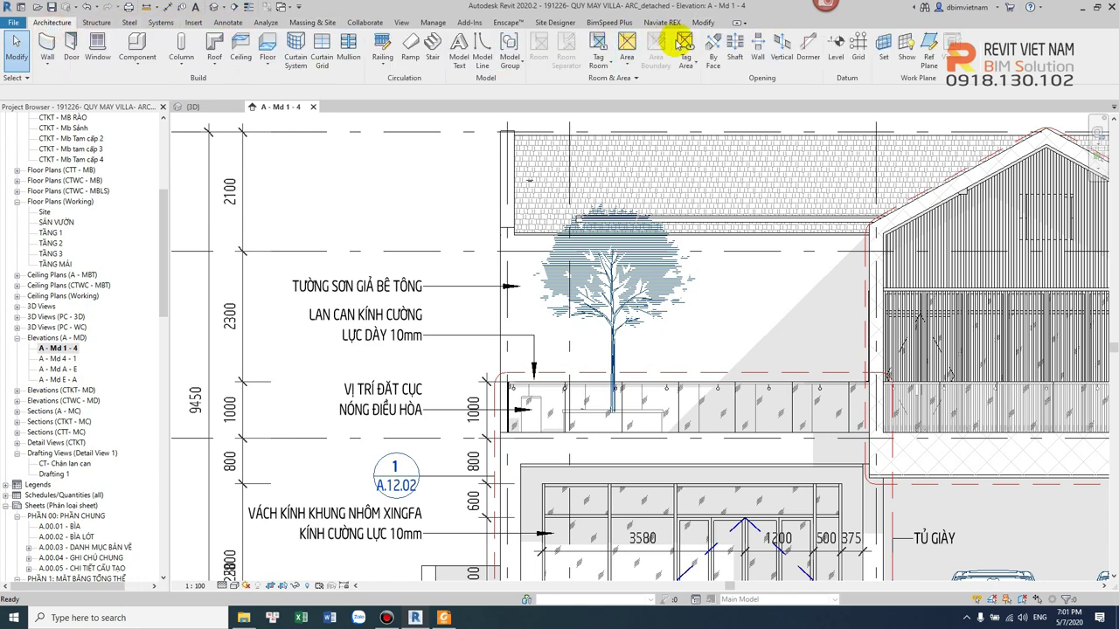
{"action": "left_click", "coordinate": [228, 22]}
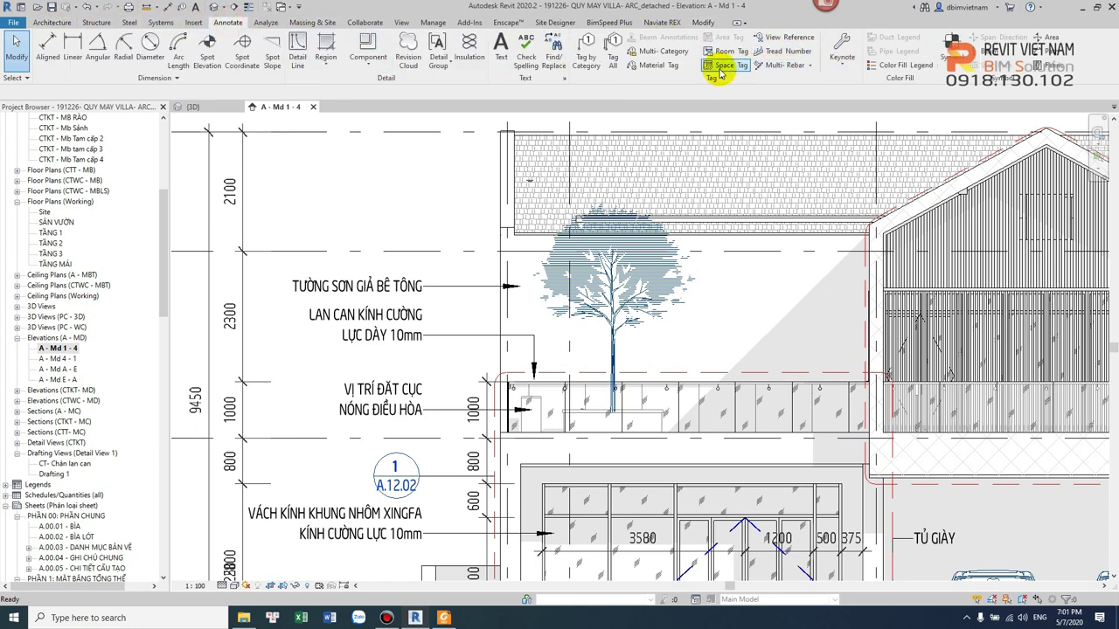
{"action": "left_click", "coordinate": [660, 69]}
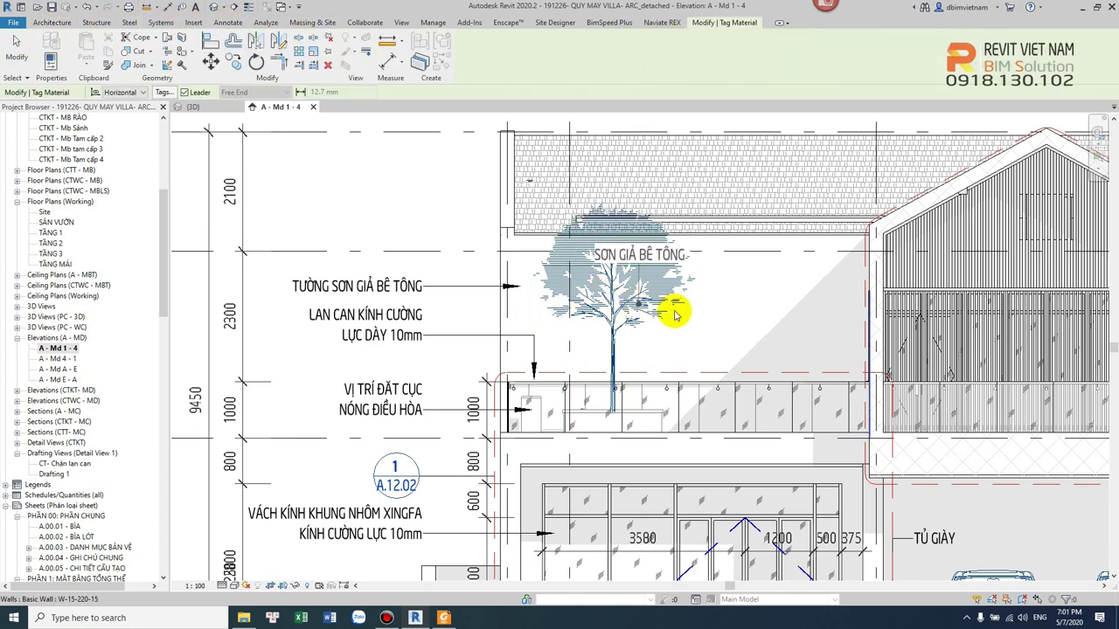
{"action": "left_click", "coordinate": [712, 285]}
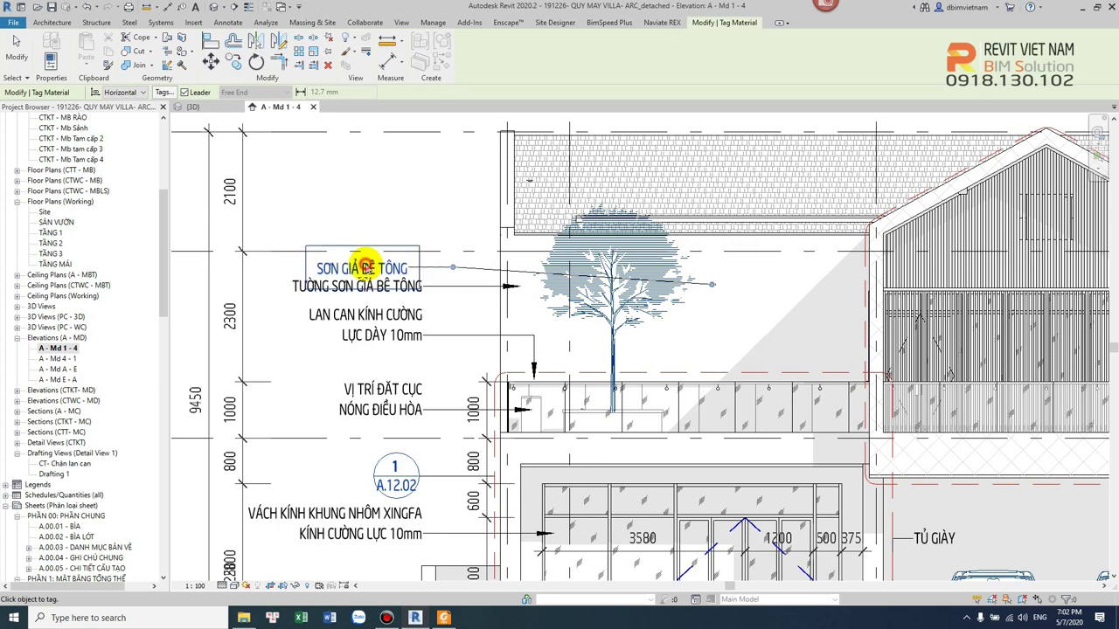
{"action": "left_click", "coordinate": [365, 262]}
{"action": "scroll", "coordinate": [366, 262], "scroll_direction": "up", "scroll_amount": 3}
{"action": "key", "text": "Escape"}
Reposition the SƠN GIẢ BÊ TÔNG tag so its leader runs horizontally, level with the text.
{"action": "left_click", "coordinate": [288, 255]}
{"action": "scroll", "coordinate": [340, 259], "scroll_direction": "down", "scroll_amount": 2}
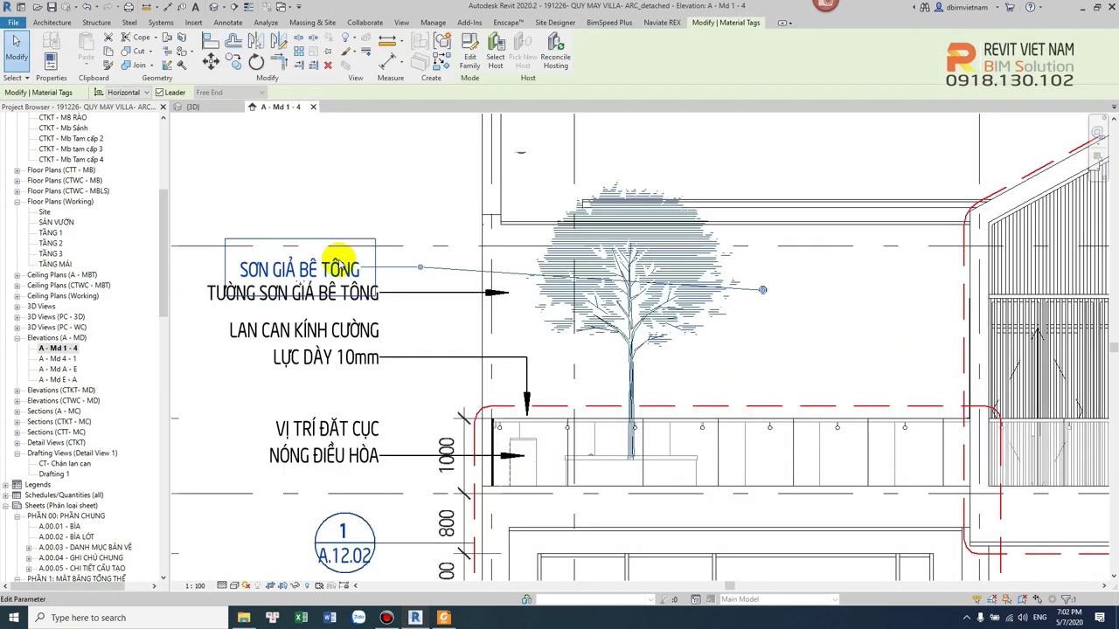
{"action": "left_click_drag", "start_coordinate": [339, 259], "coordinate": [308, 238], "text": "ctrl"}
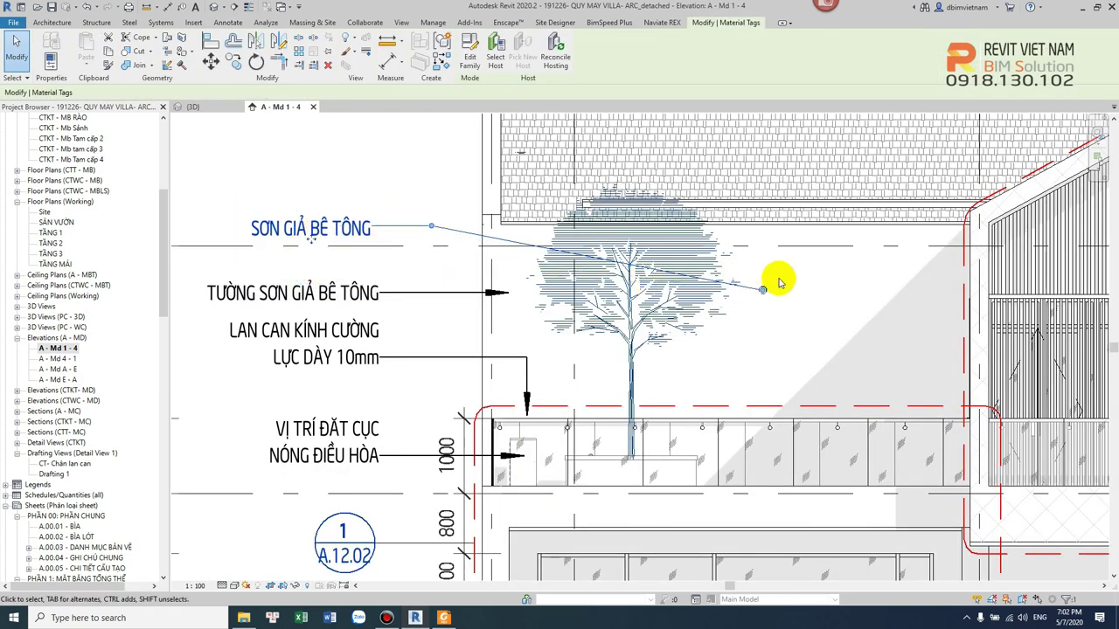
{"action": "left_click", "coordinate": [750, 236]}
{"action": "left_click_drag", "start_coordinate": [412, 225], "coordinate": [315, 256]}
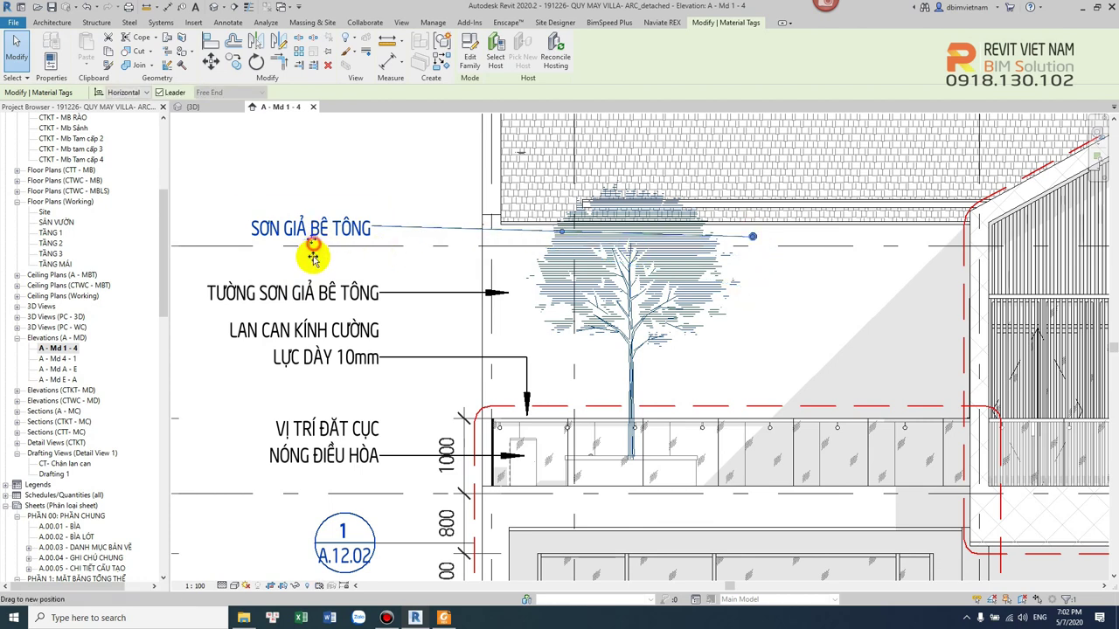
{"action": "key", "text": "Escape"}
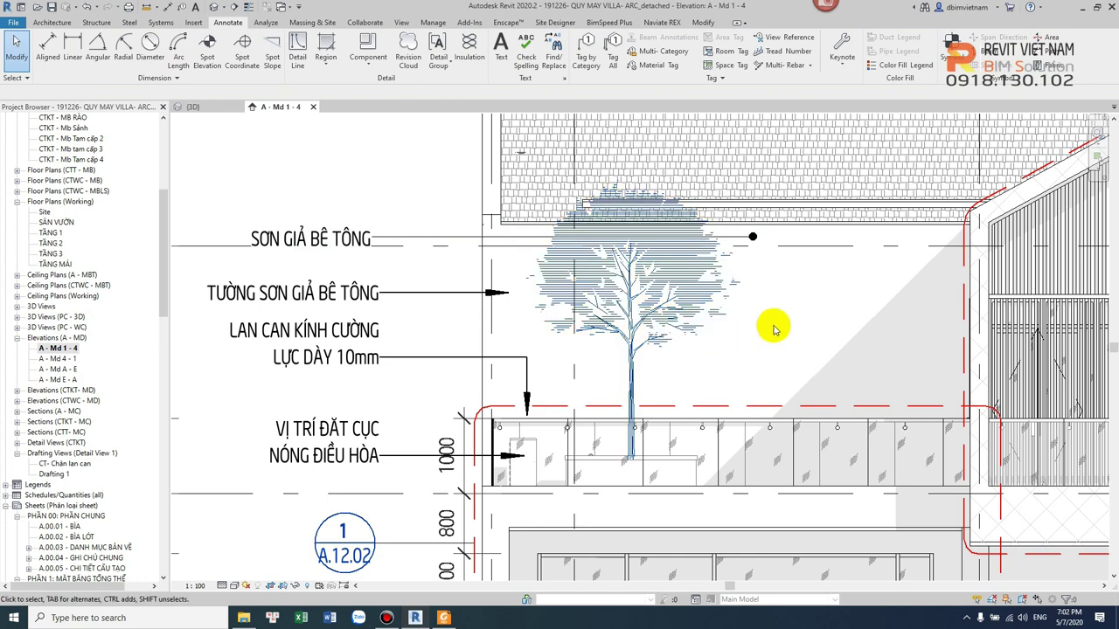
{"action": "left_click", "coordinate": [408, 233]}
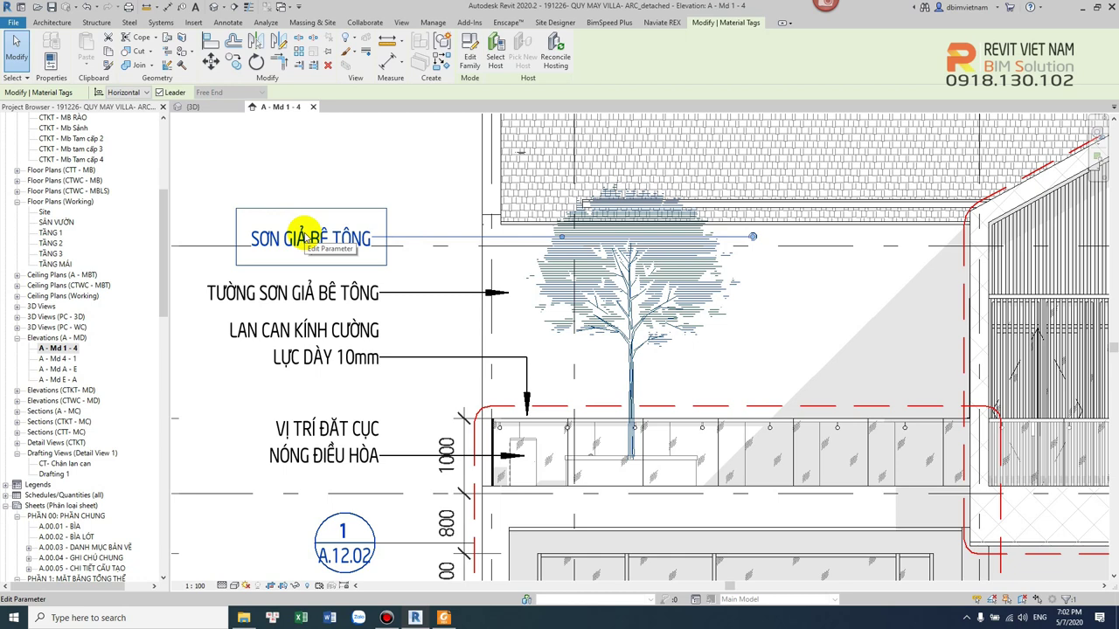
{"action": "left_click", "coordinate": [212, 8]}
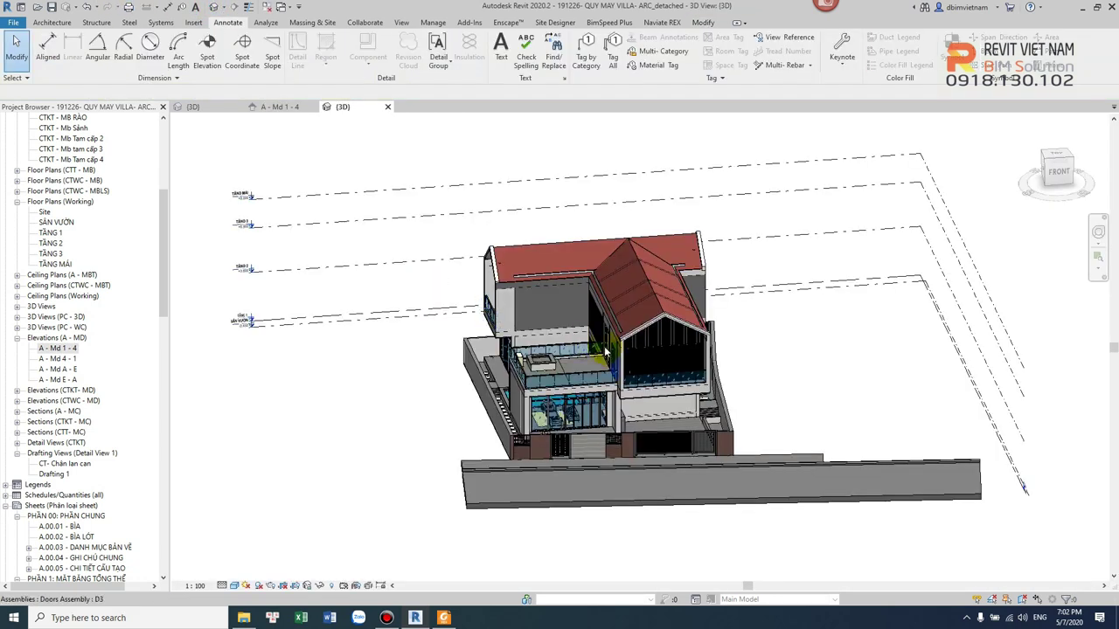
Zoom, orbit and pan the 3D view of the house to frame the upper balcony and walls.
{"action": "scroll", "coordinate": [559, 323], "scroll_direction": "up", "scroll_amount": 2}
{"action": "scroll", "coordinate": [512, 350], "scroll_direction": "up", "scroll_amount": 2}
{"action": "scroll", "coordinate": [552, 336], "scroll_direction": "up", "scroll_amount": 3}
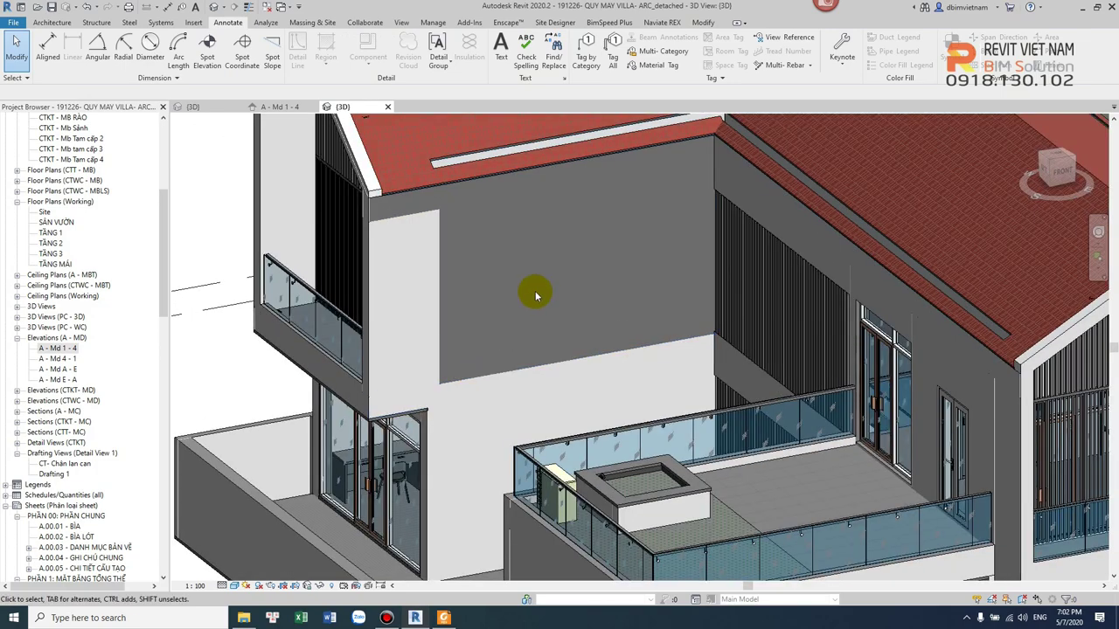
{"action": "scroll", "coordinate": [531, 301], "scroll_direction": "down", "scroll_amount": 5}
{"action": "mouse_move", "coordinate": [624, 280]}
{"action": "middle_mouse_down", "text": "shift"}
{"action": "mouse_move", "coordinate": [592, 252]}
{"action": "mouse_move", "coordinate": [726, 350]}
{"action": "mouse_move", "coordinate": [892, 324]}
{"action": "mouse_move", "coordinate": [836, 337]}
{"action": "middle_mouse_up", "text": "shift"}
{"action": "scroll", "coordinate": [804, 323], "scroll_direction": "up", "scroll_amount": 4}
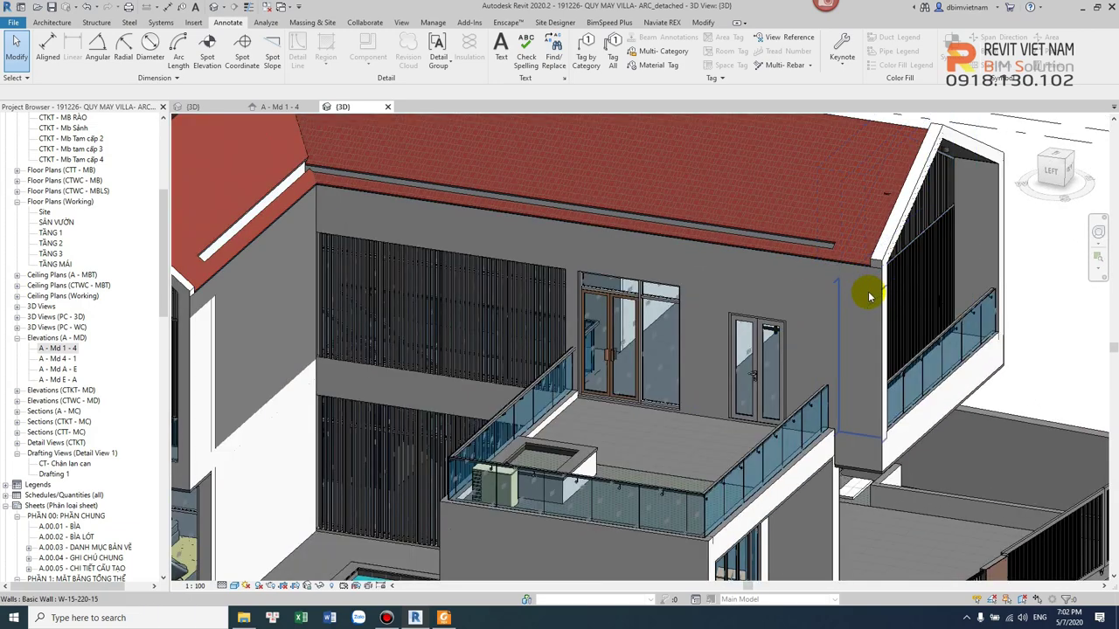
{"action": "middle_click_drag", "start_coordinate": [874, 323], "coordinate": [732, 282]}
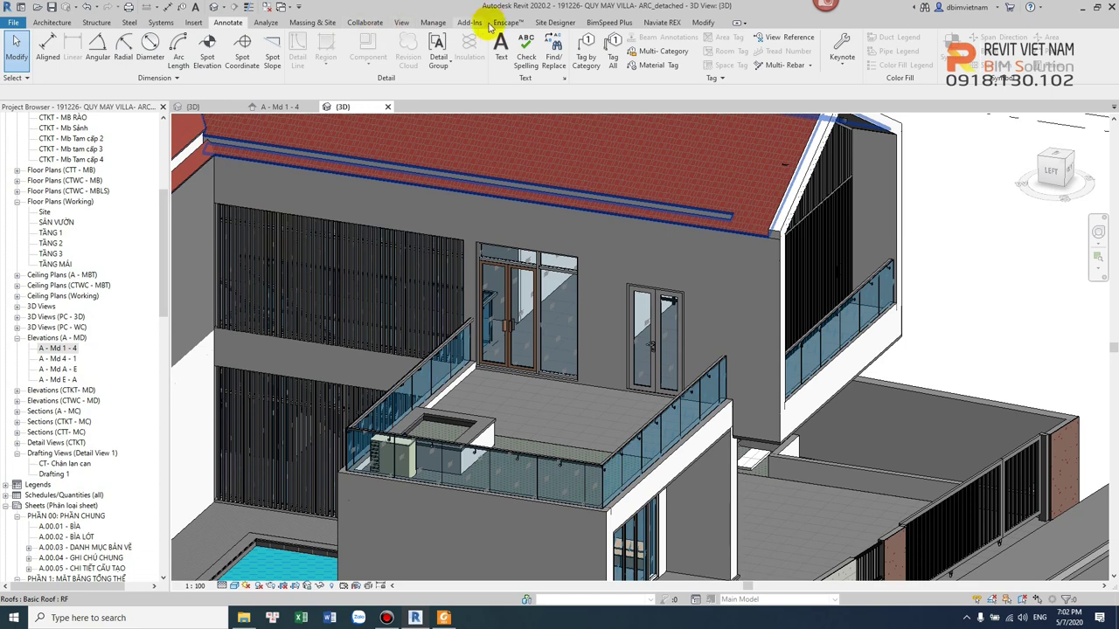
{"action": "left_click", "coordinate": [432, 23]}
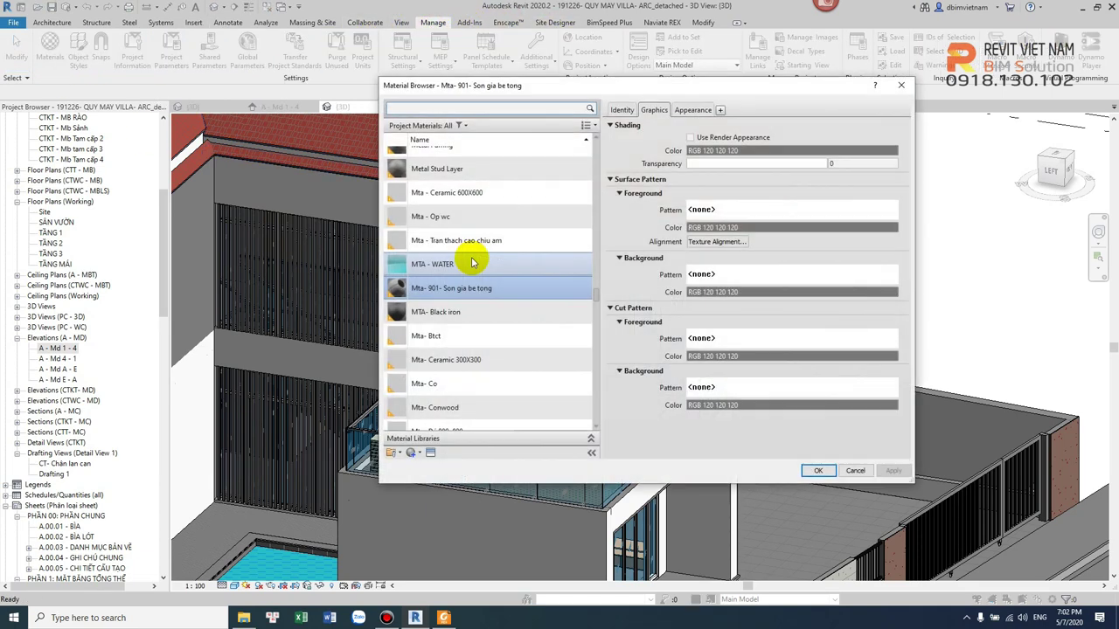
Set Mta- 901- Son gia be tong shading to olive (RGB 128 128 64) and surface pattern to Diagonal crosshatch.
{"action": "left_click", "coordinate": [752, 150]}
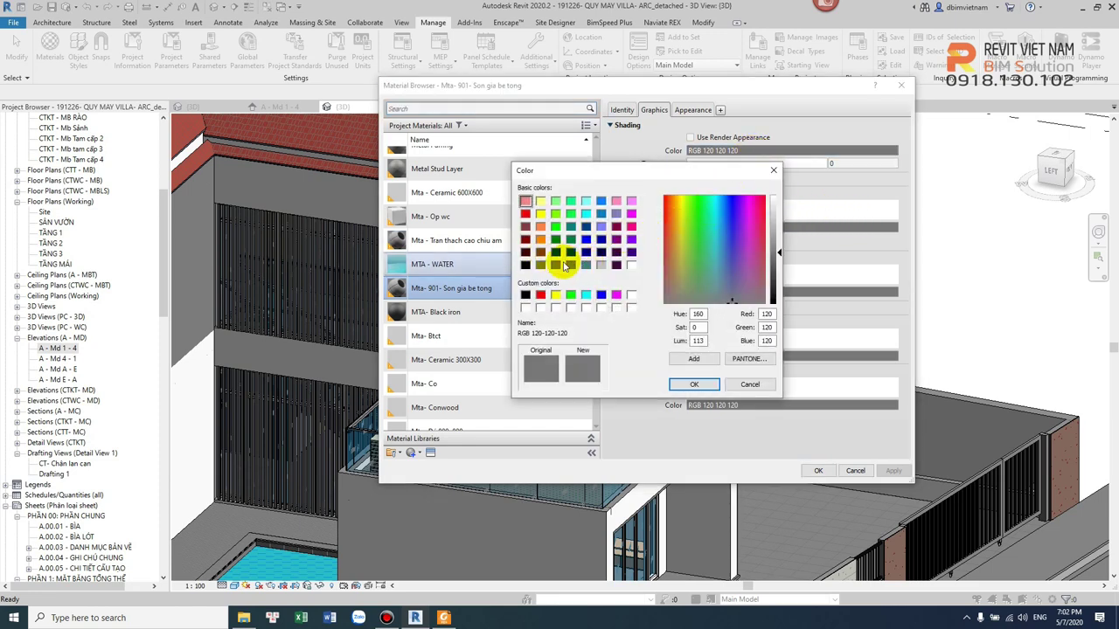
{"action": "left_click", "coordinate": [693, 385]}
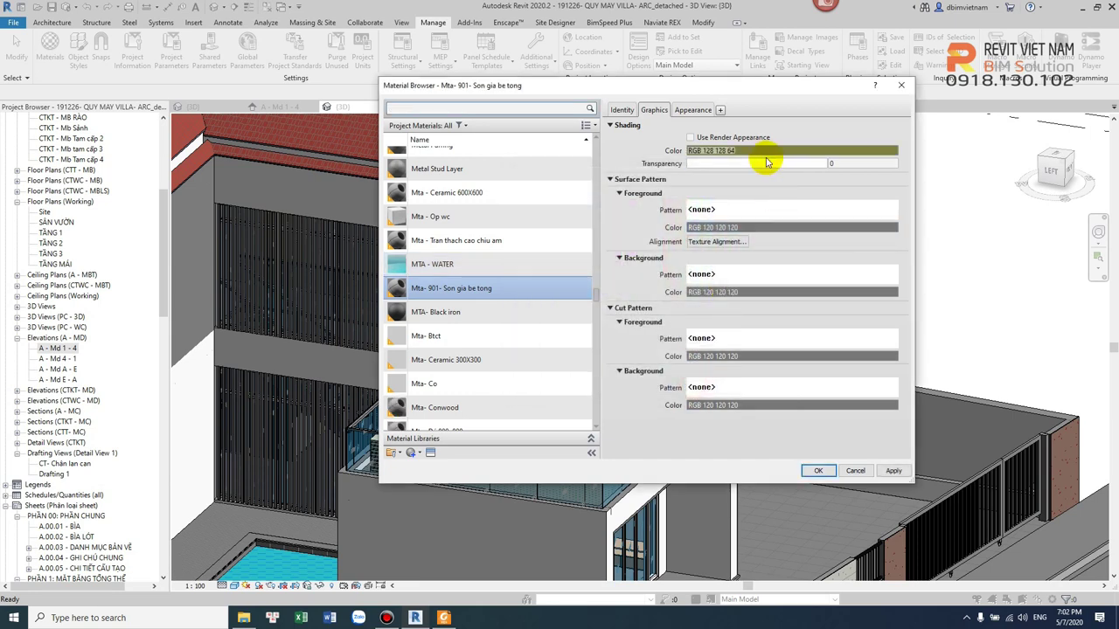
{"action": "left_click", "coordinate": [755, 208]}
{"action": "scroll", "coordinate": [709, 299], "scroll_direction": "down", "scroll_amount": 3}
{"action": "scroll", "coordinate": [710, 299], "scroll_direction": "down", "scroll_amount": 3}
{"action": "scroll", "coordinate": [712, 300], "scroll_direction": "down", "scroll_amount": 3}
{"action": "scroll", "coordinate": [714, 300], "scroll_direction": "down", "scroll_amount": 3}
{"action": "scroll", "coordinate": [714, 305], "scroll_direction": "down", "scroll_amount": 3}
{"action": "scroll", "coordinate": [715, 310], "scroll_direction": "up", "scroll_amount": 3}
{"action": "scroll", "coordinate": [715, 310], "scroll_direction": "up", "scroll_amount": 3}
{"action": "scroll", "coordinate": [715, 312], "scroll_direction": "up", "scroll_amount": 3}
{"action": "scroll", "coordinate": [715, 312], "scroll_direction": "up", "scroll_amount": 3}
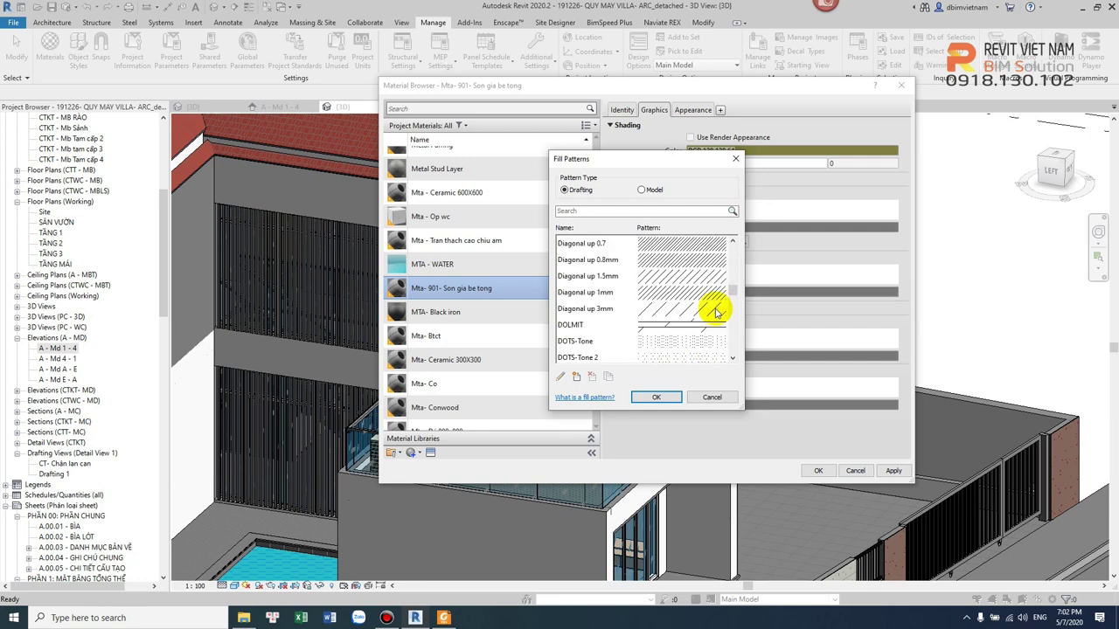
{"action": "scroll", "coordinate": [715, 312], "scroll_direction": "up", "scroll_amount": 3}
{"action": "left_click", "coordinate": [686, 327]}
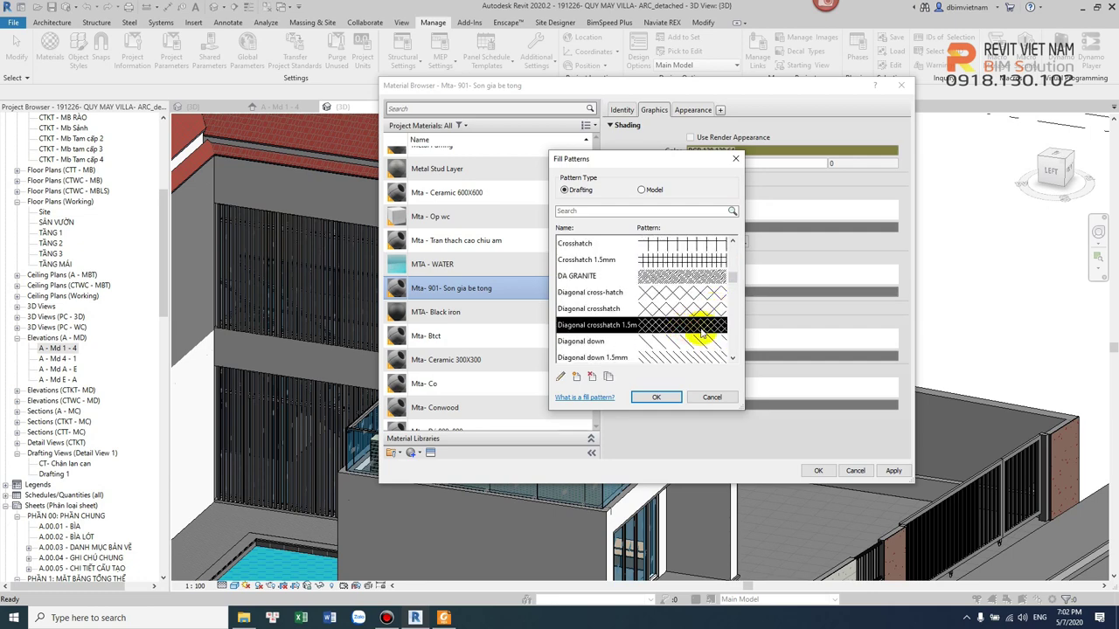
{"action": "left_click", "coordinate": [672, 308]}
{"action": "left_click", "coordinate": [657, 399]}
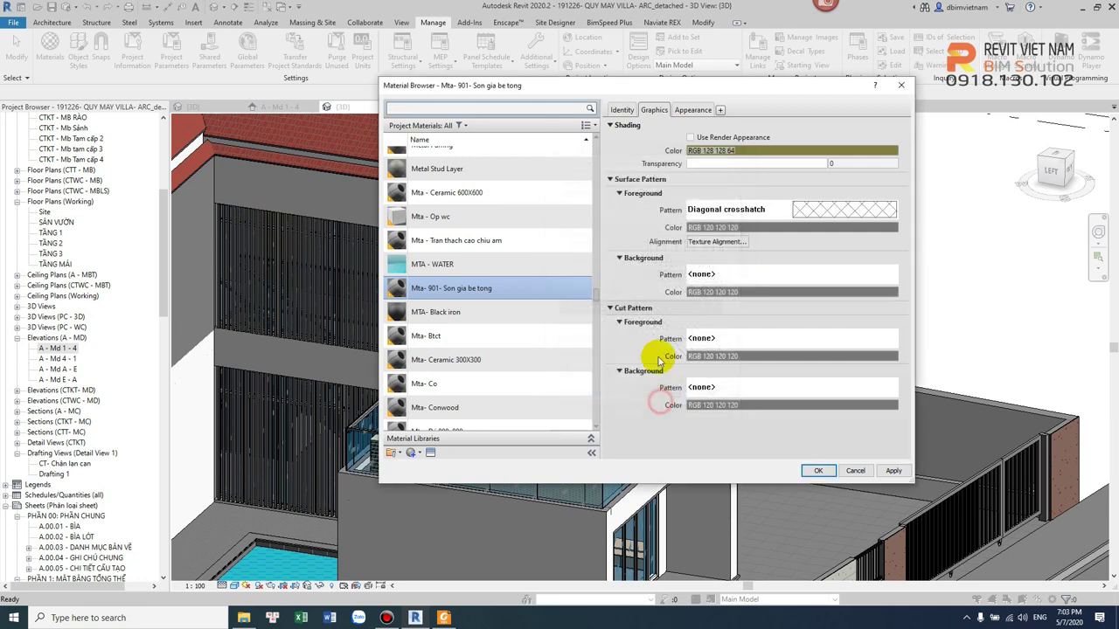
{"action": "left_click", "coordinate": [818, 472]}
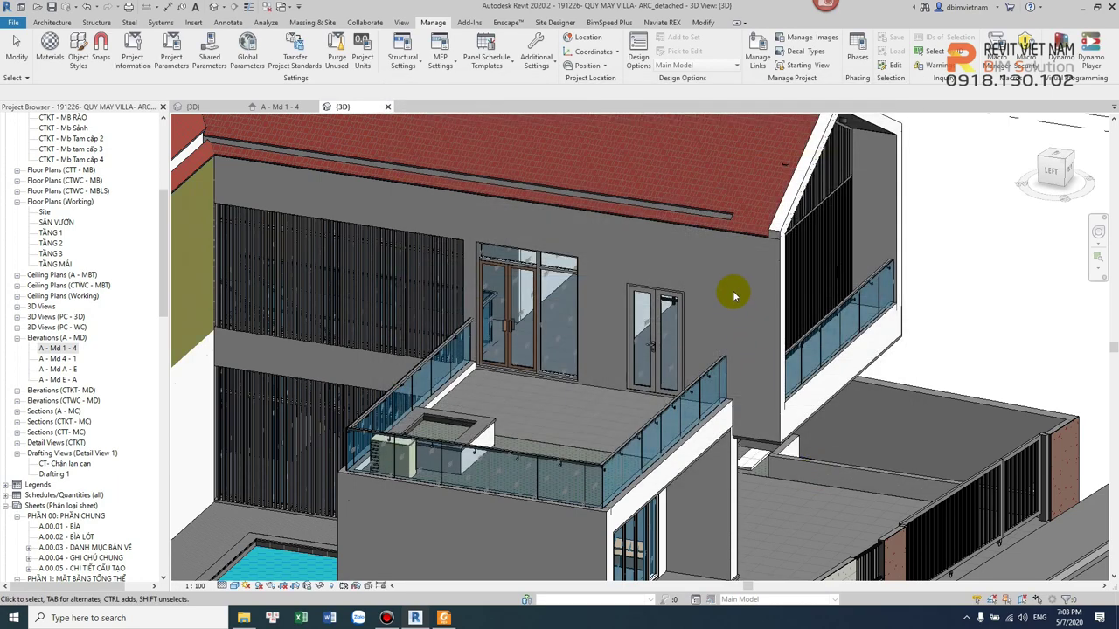
{"action": "scroll", "coordinate": [734, 295], "scroll_direction": "up", "scroll_amount": 1}
{"action": "scroll", "coordinate": [725, 288], "scroll_direction": "down", "scroll_amount": 5}
{"action": "scroll", "coordinate": [730, 293], "scroll_direction": "down", "scroll_amount": 3}
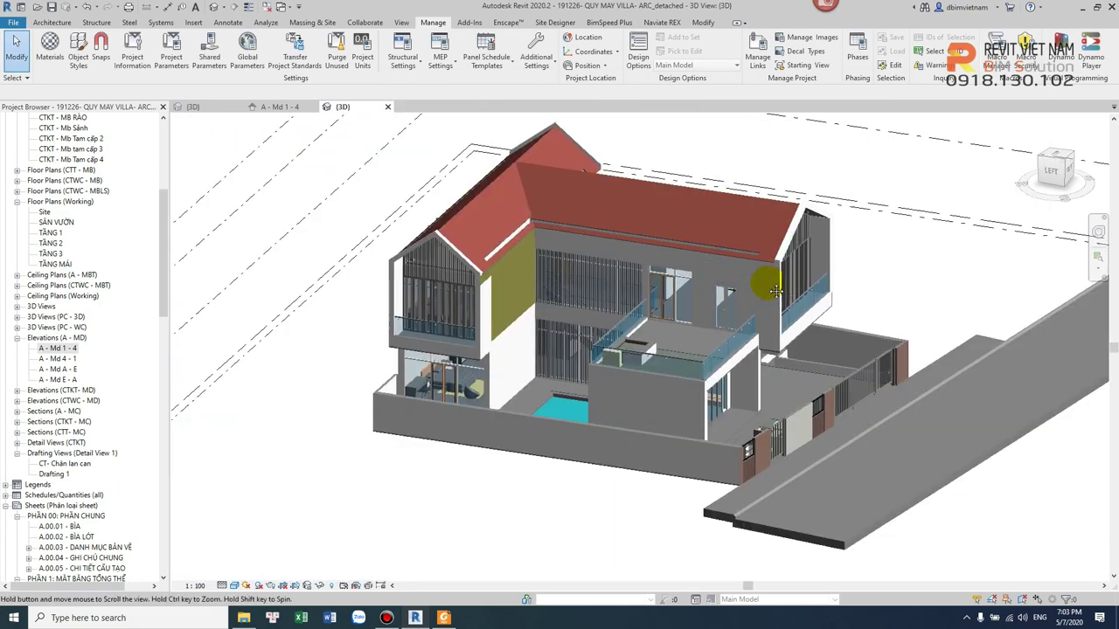
{"action": "scroll", "coordinate": [514, 260], "scroll_direction": "up", "scroll_amount": 3}
{"action": "scroll", "coordinate": [499, 261], "scroll_direction": "up", "scroll_amount": 2}
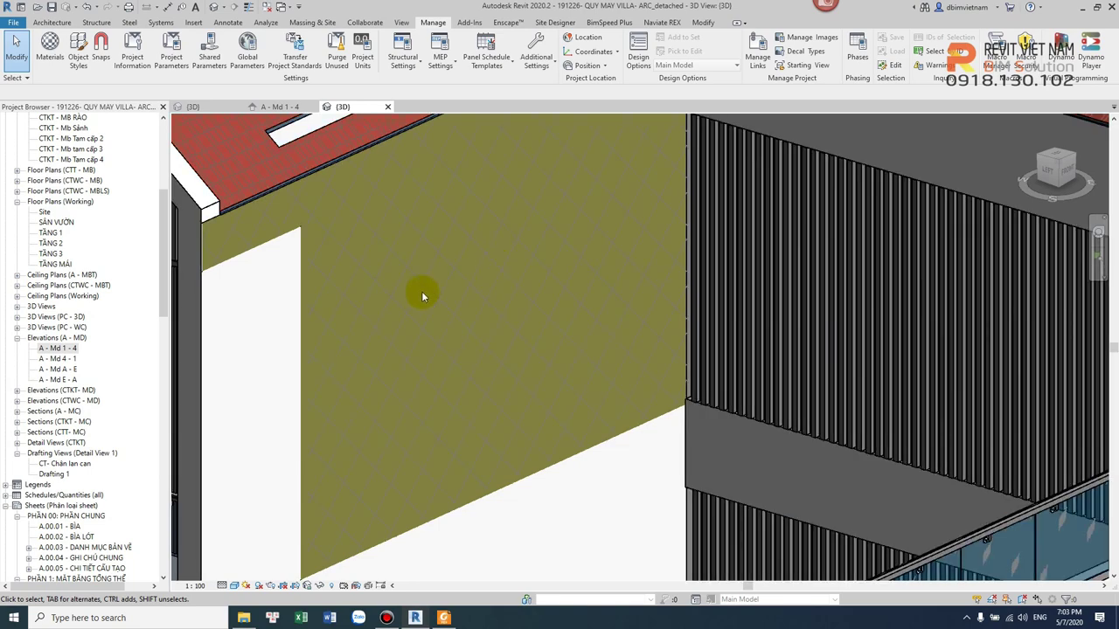
{"action": "scroll", "coordinate": [461, 279], "scroll_direction": "up", "scroll_amount": 2}
{"action": "scroll", "coordinate": [500, 339], "scroll_direction": "down", "scroll_amount": 2}
{"action": "scroll", "coordinate": [535, 300], "scroll_direction": "down", "scroll_amount": 3}
{"action": "scroll", "coordinate": [531, 303], "scroll_direction": "down", "scroll_amount": 1}
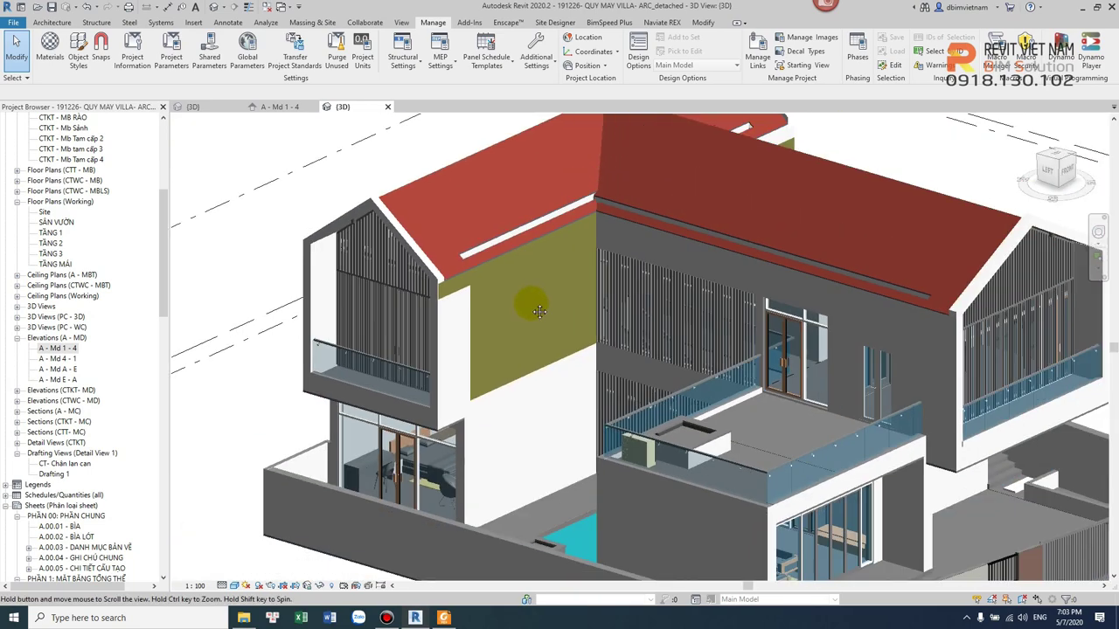
{"action": "middle_click_drag", "start_coordinate": [531, 301], "coordinate": [976, 255], "text": "shift"}
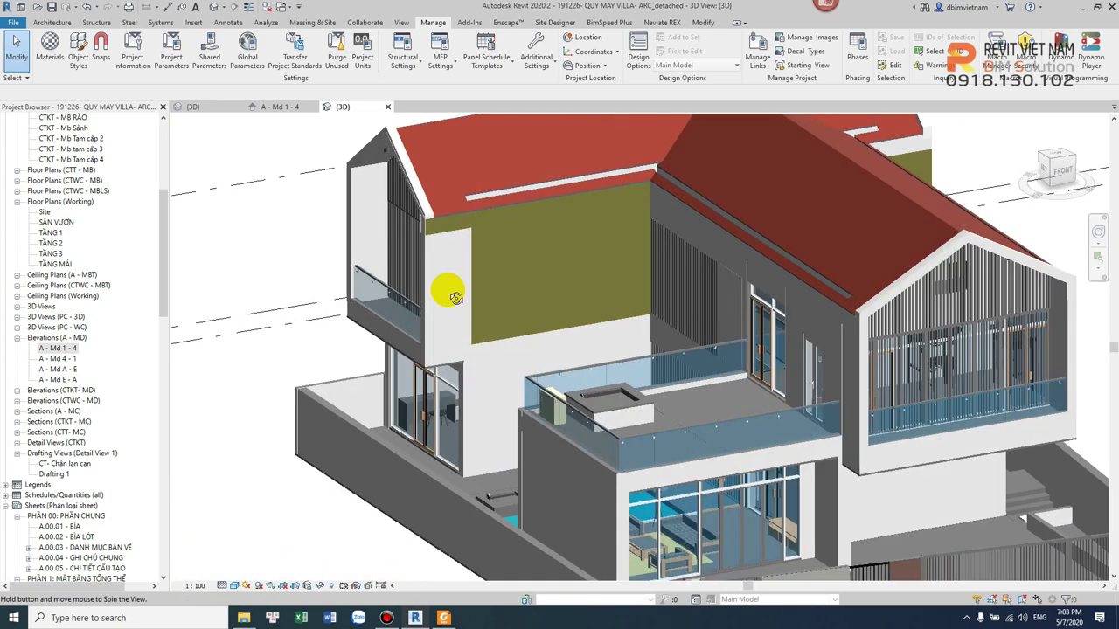
{"action": "scroll", "coordinate": [976, 255], "scroll_direction": "up", "scroll_amount": 2}
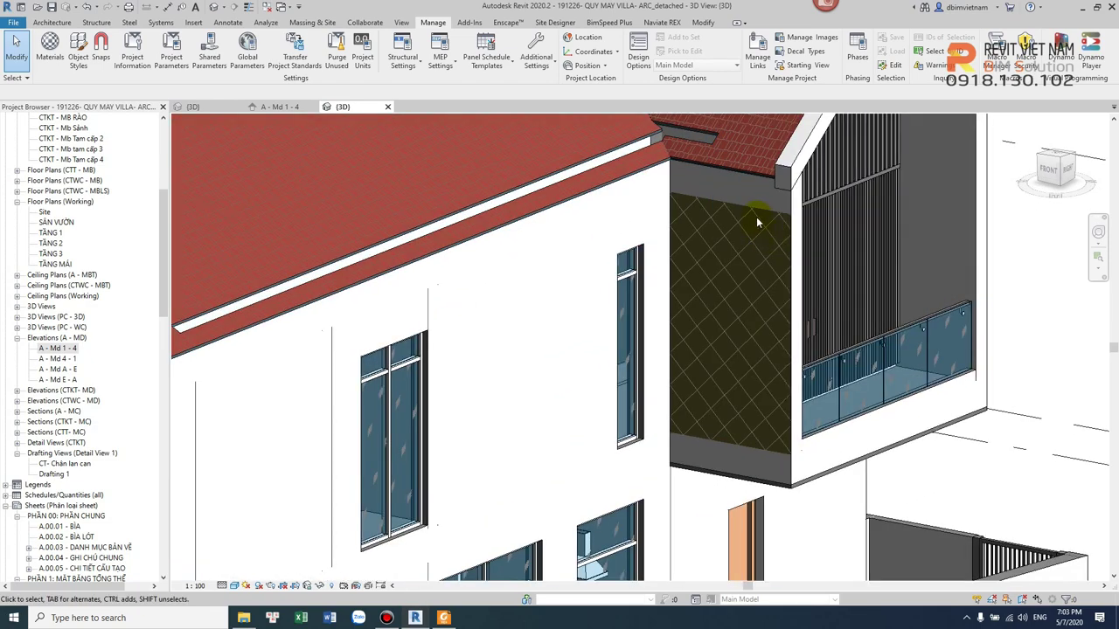
{"action": "scroll", "coordinate": [759, 210], "scroll_direction": "down", "scroll_amount": 5}
{"action": "middle_click_drag", "start_coordinate": [759, 211], "coordinate": [833, 252], "text": "shift"}
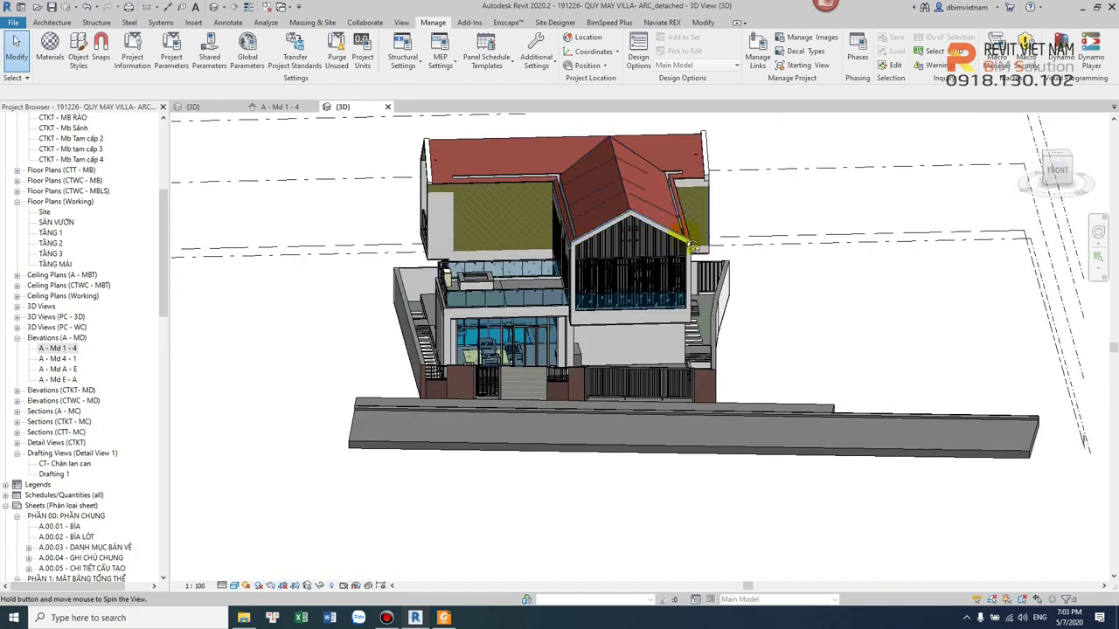
{"action": "middle_click_drag", "start_coordinate": [616, 149], "coordinate": [795, 170], "text": "shift"}
{"action": "scroll", "coordinate": [728, 246], "scroll_direction": "up", "scroll_amount": 4}
{"action": "scroll", "coordinate": [728, 246], "scroll_direction": "up", "scroll_amount": 3}
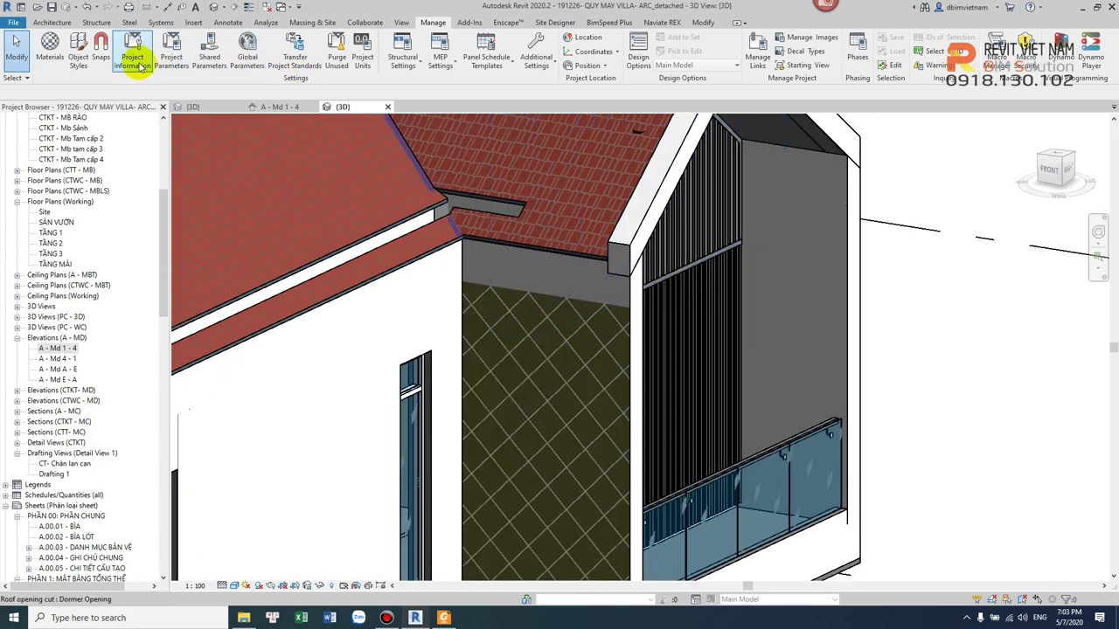
{"action": "left_click", "coordinate": [702, 24]}
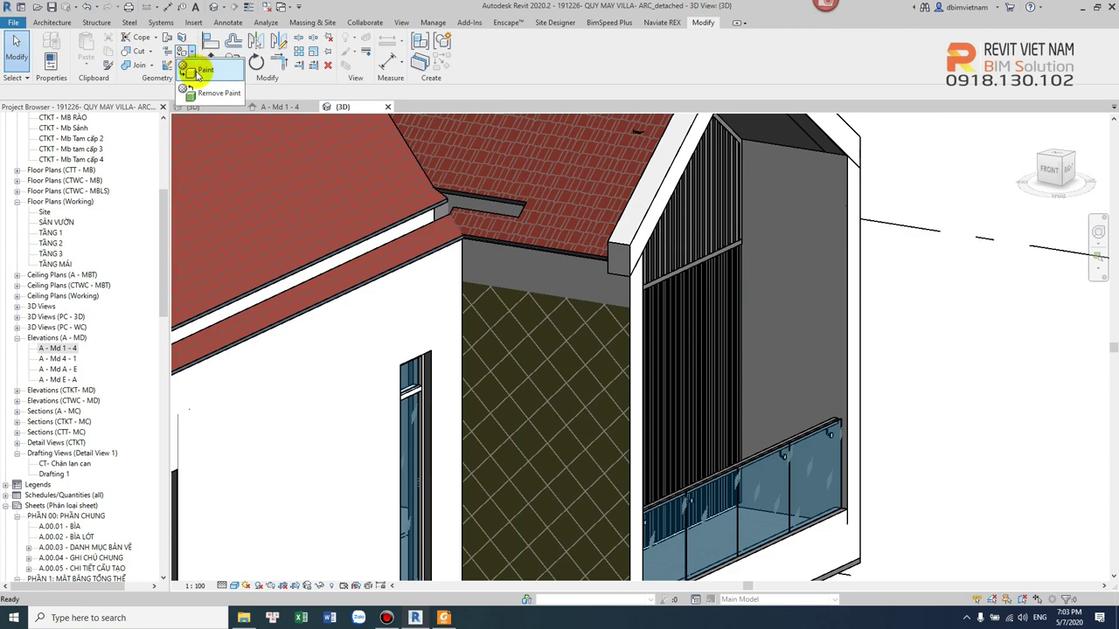
Using Paint (PT), apply the olive material to the grey strips below the roof edge and at the wall bottom.
{"action": "key", "text": "p"}
{"action": "key", "text": "t"}
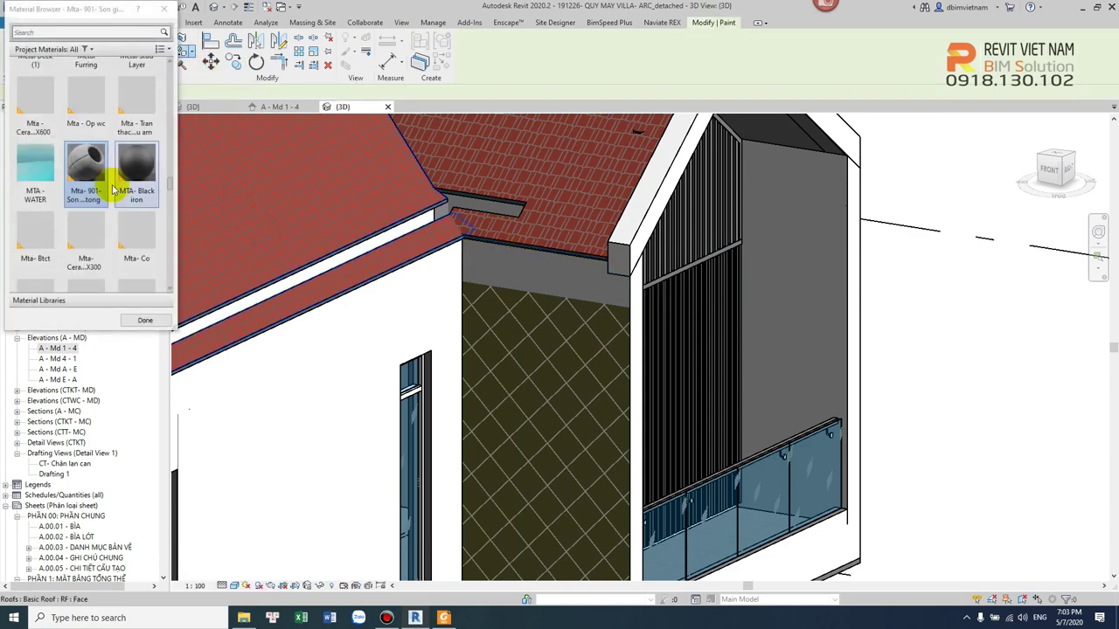
{"action": "left_click", "coordinate": [562, 281]}
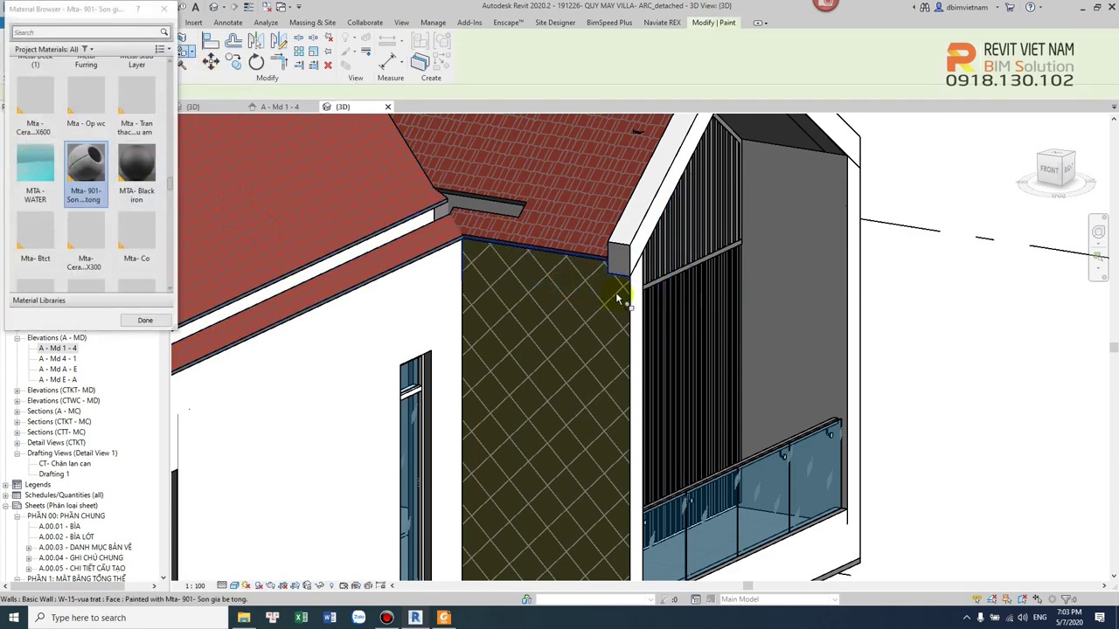
{"action": "scroll", "coordinate": [562, 282], "scroll_direction": "down", "scroll_amount": 3}
{"action": "scroll", "coordinate": [599, 335], "scroll_direction": "up", "scroll_amount": 5}
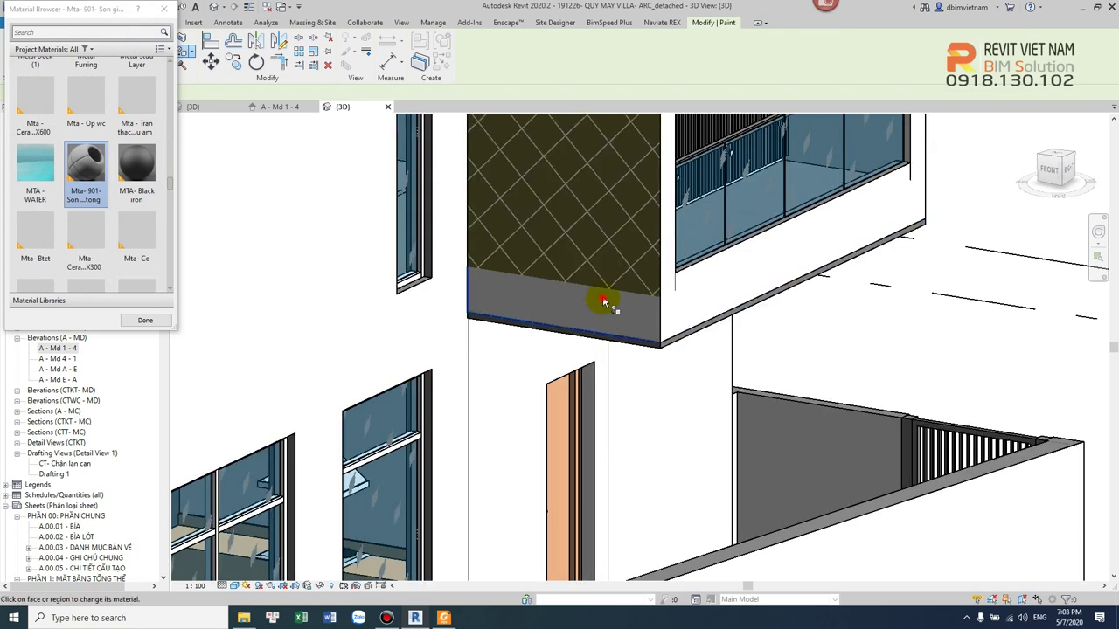
{"action": "left_click", "coordinate": [603, 302]}
{"action": "scroll", "coordinate": [747, 286], "scroll_direction": "down", "scroll_amount": 5}
From another angle, paint the white wall face and narrow white strip olive, then finish painting.
{"action": "mouse_move", "coordinate": [748, 287]}
{"action": "middle_mouse_down", "text": "shift"}
{"action": "mouse_move", "coordinate": [819, 268]}
{"action": "mouse_move", "coordinate": [632, 242]}
{"action": "middle_mouse_up", "text": "shift"}
{"action": "scroll", "coordinate": [458, 267], "scroll_direction": "up", "scroll_amount": 5}
{"action": "scroll", "coordinate": [534, 230], "scroll_direction": "up", "scroll_amount": 2}
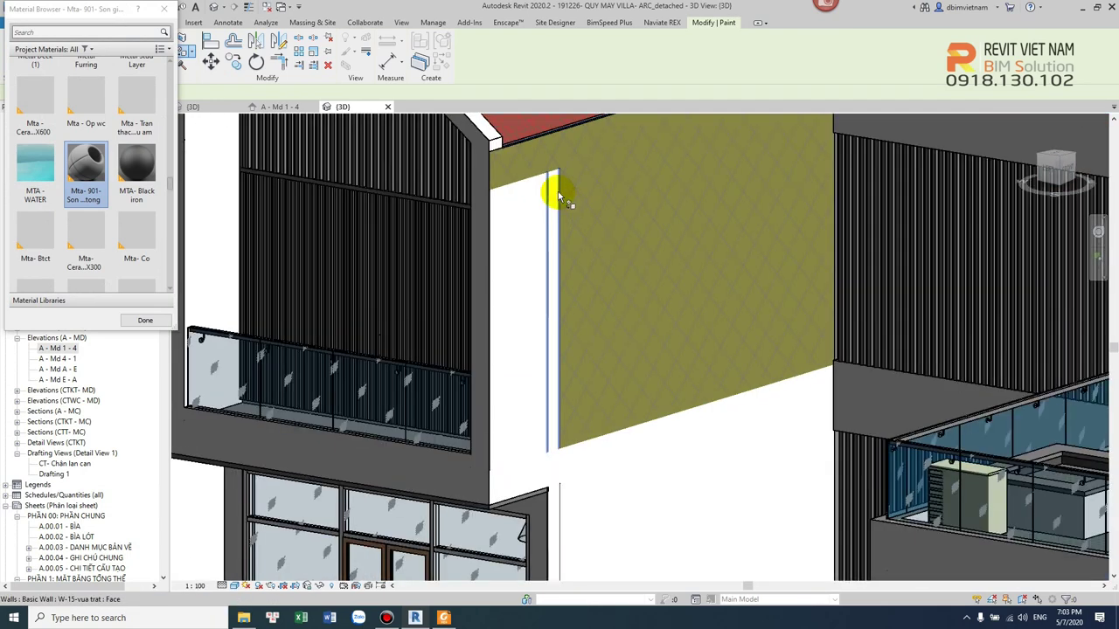
{"action": "scroll", "coordinate": [577, 182], "scroll_direction": "up", "scroll_amount": 3}
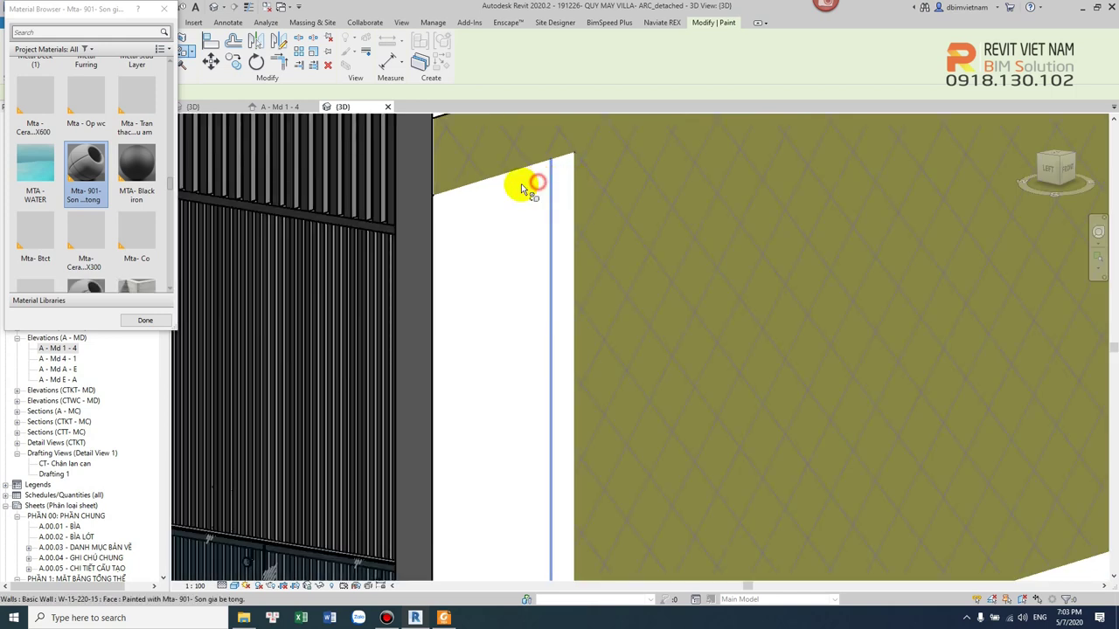
{"action": "left_click", "coordinate": [538, 185]}
{"action": "left_click", "coordinate": [566, 173]}
{"action": "scroll", "coordinate": [603, 218], "scroll_direction": "down", "scroll_amount": 3}
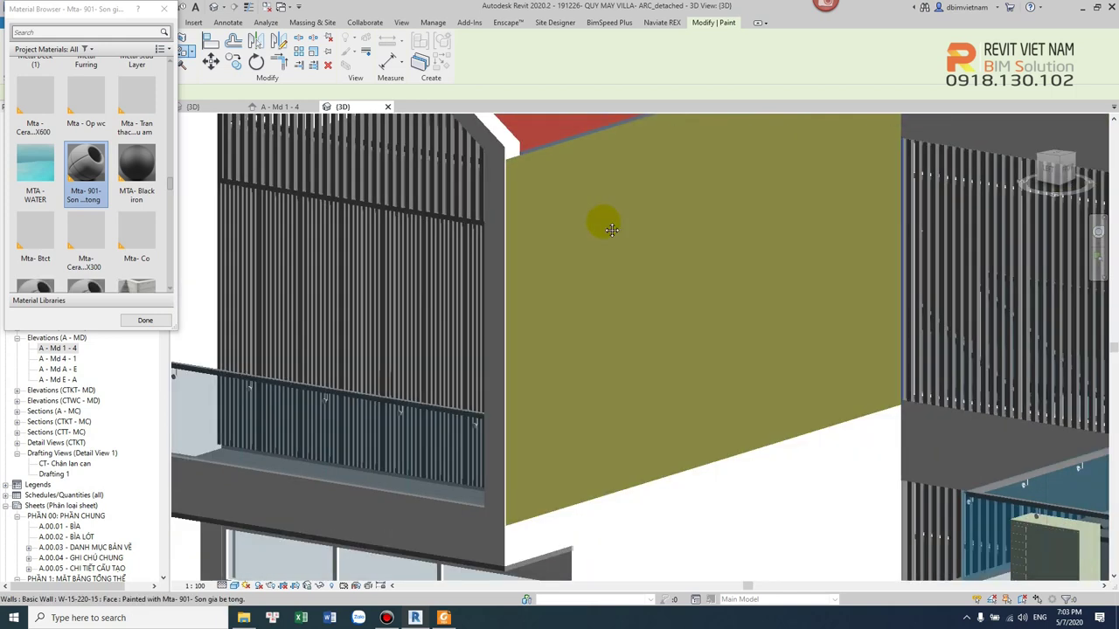
{"action": "scroll", "coordinate": [572, 218], "scroll_direction": "down", "scroll_amount": 2}
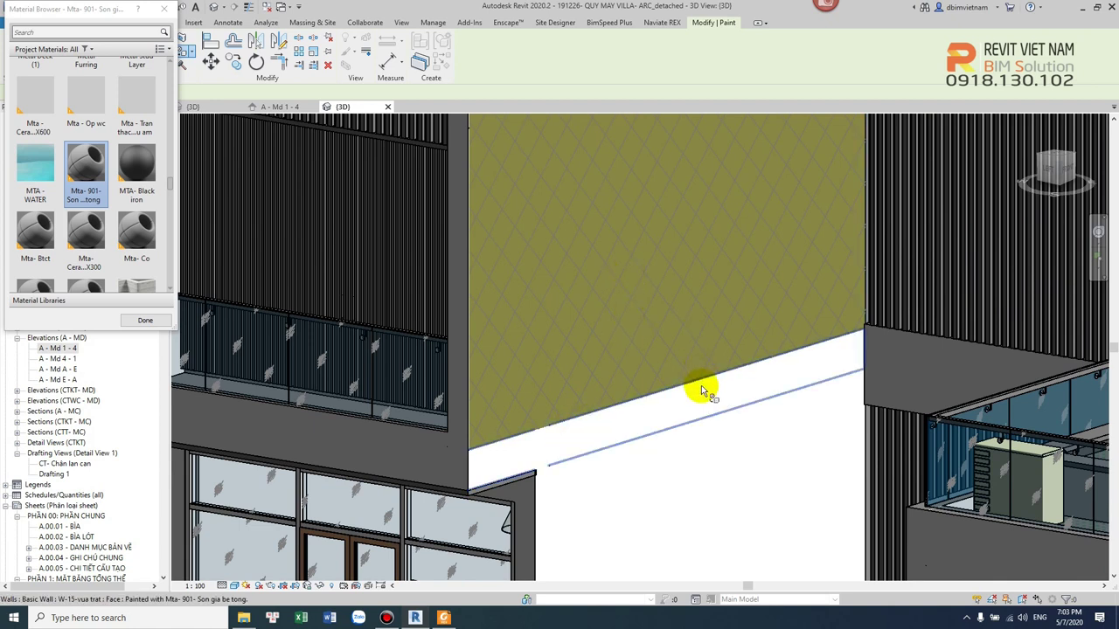
{"action": "scroll", "coordinate": [533, 463], "scroll_direction": "up", "scroll_amount": 2}
{"action": "scroll", "coordinate": [490, 498], "scroll_direction": "up", "scroll_amount": 2}
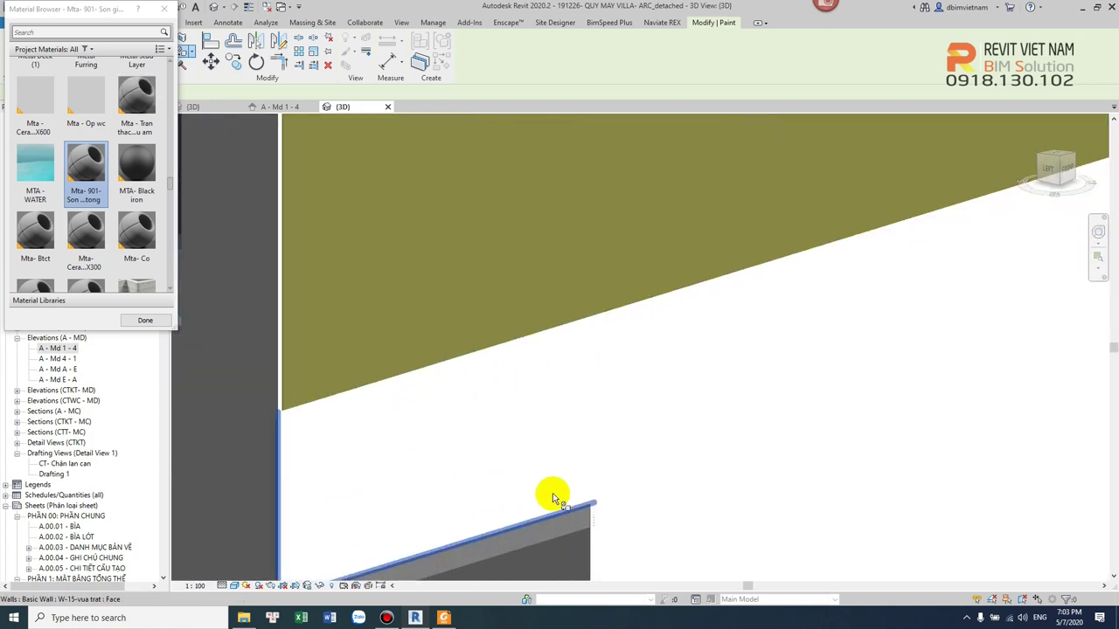
{"action": "scroll", "coordinate": [607, 436], "scroll_direction": "down", "scroll_amount": 1}
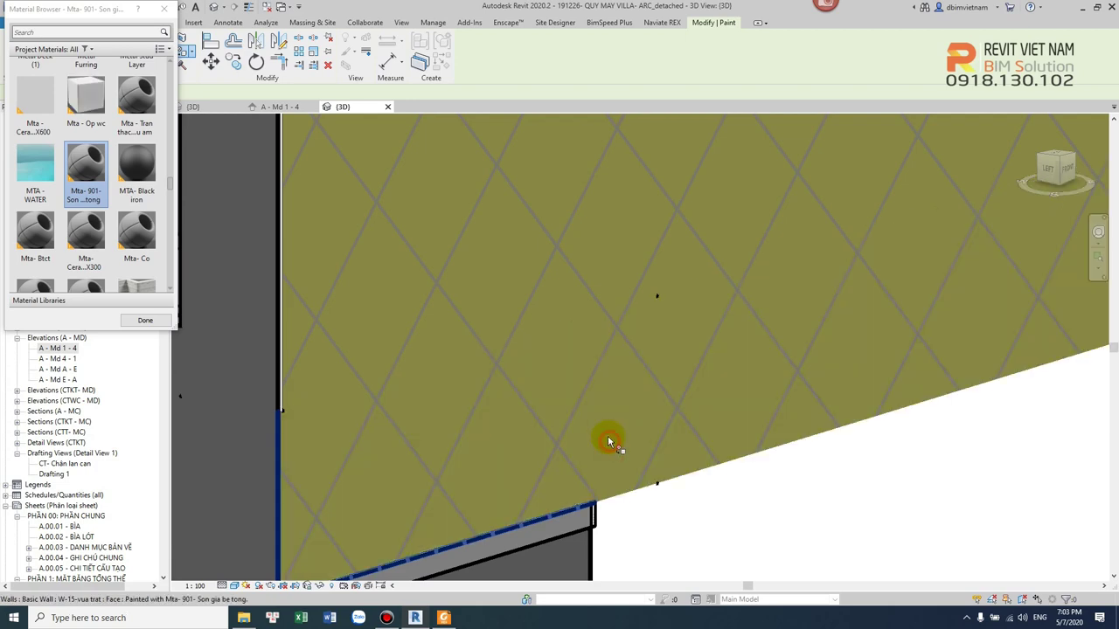
{"action": "scroll", "coordinate": [625, 402], "scroll_direction": "down", "scroll_amount": 2}
{"action": "scroll", "coordinate": [615, 425], "scroll_direction": "down", "scroll_amount": 2}
{"action": "key", "text": "Escape"}
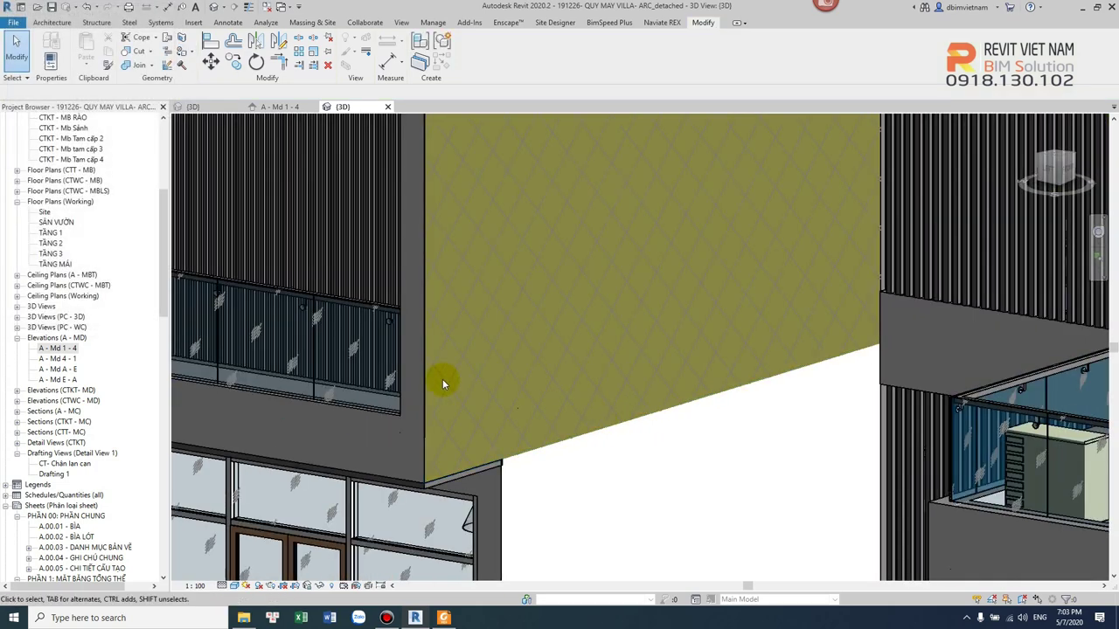
{"action": "double_click", "coordinate": [59, 348]}
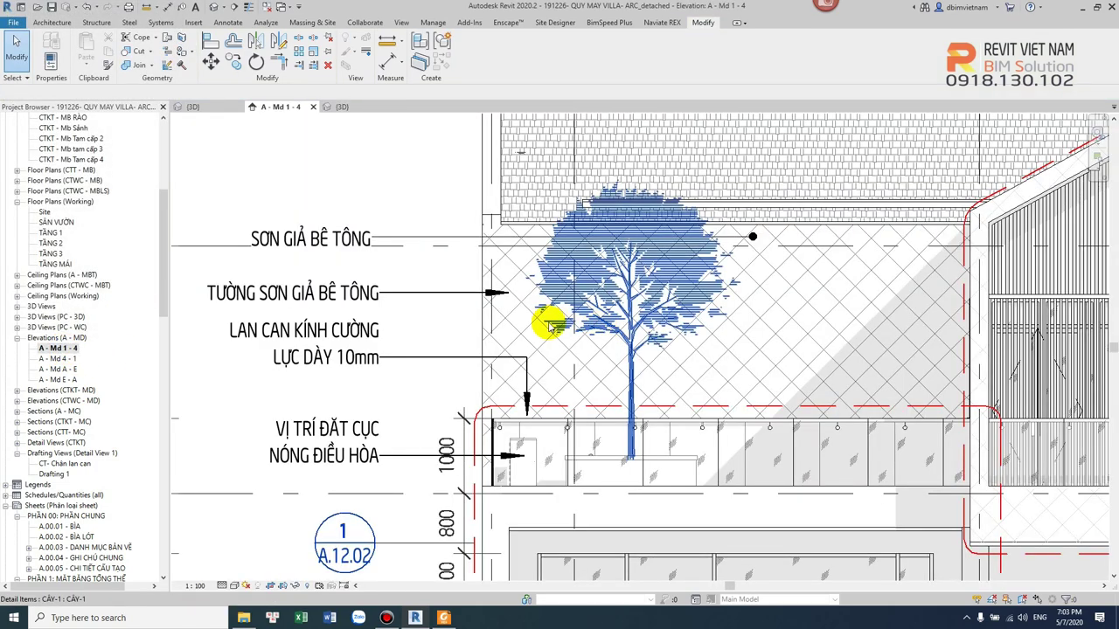
Centre the gable facade and nudge the SƠN GIẢ BÊ TÔNG tag into line with the neighbouring wall notes.
{"action": "scroll", "coordinate": [548, 326], "scroll_direction": "down", "scroll_amount": 3}
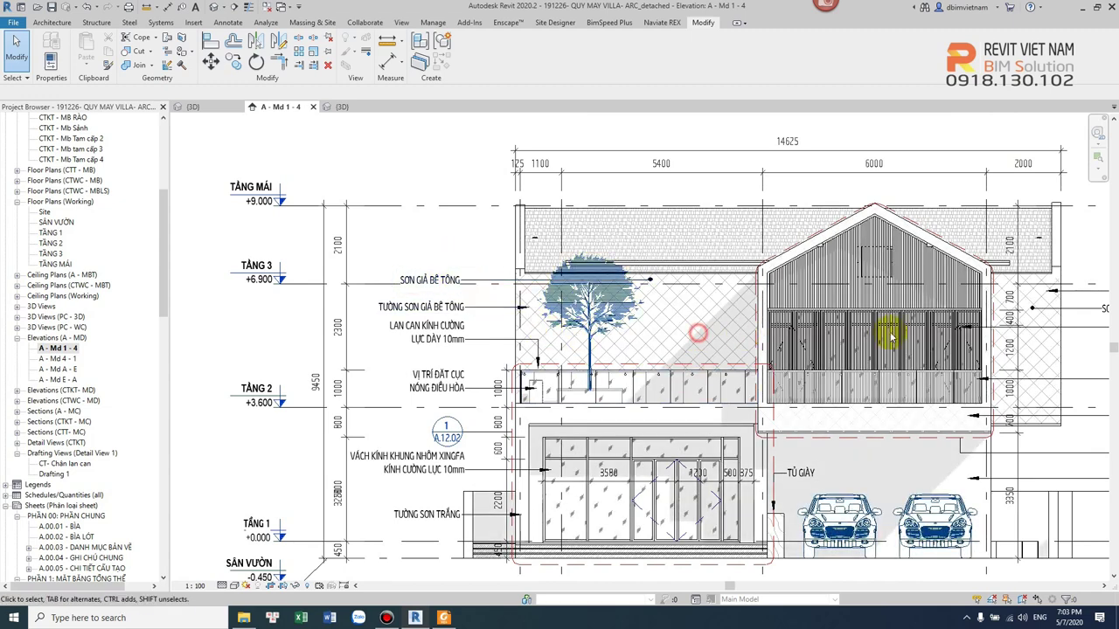
{"action": "scroll", "coordinate": [961, 331], "scroll_direction": "up", "scroll_amount": 3}
{"action": "middle_click_drag", "start_coordinate": [1043, 324], "coordinate": [791, 342]}
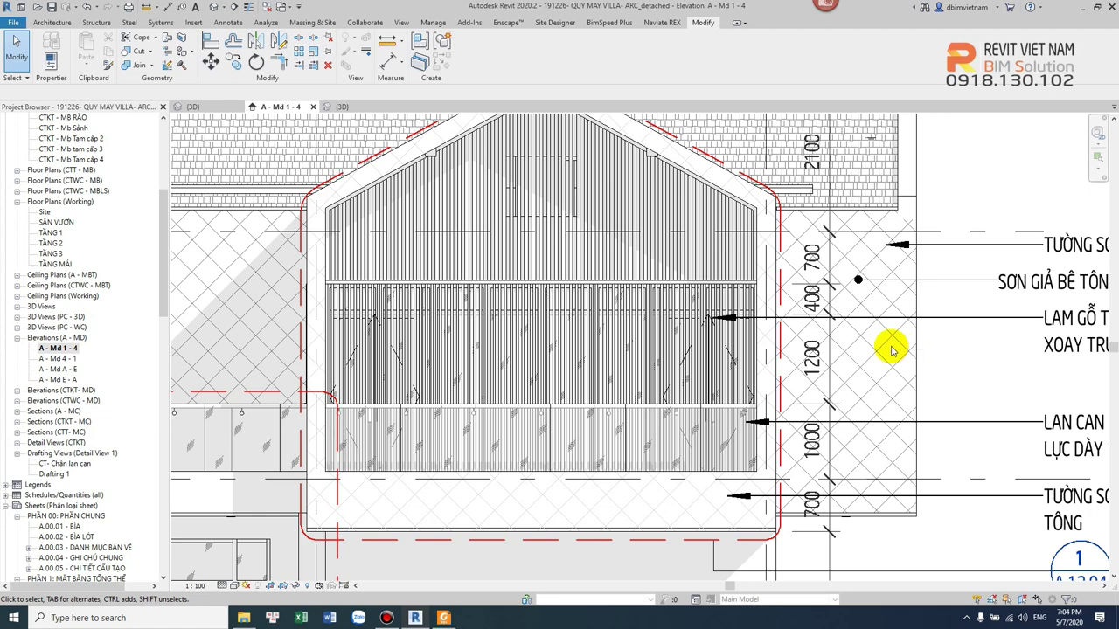
{"action": "scroll", "coordinate": [892, 350], "scroll_direction": "down", "scroll_amount": 2}
{"action": "scroll", "coordinate": [809, 345], "scroll_direction": "down", "scroll_amount": 1}
{"action": "scroll", "coordinate": [808, 319], "scroll_direction": "down", "scroll_amount": 1}
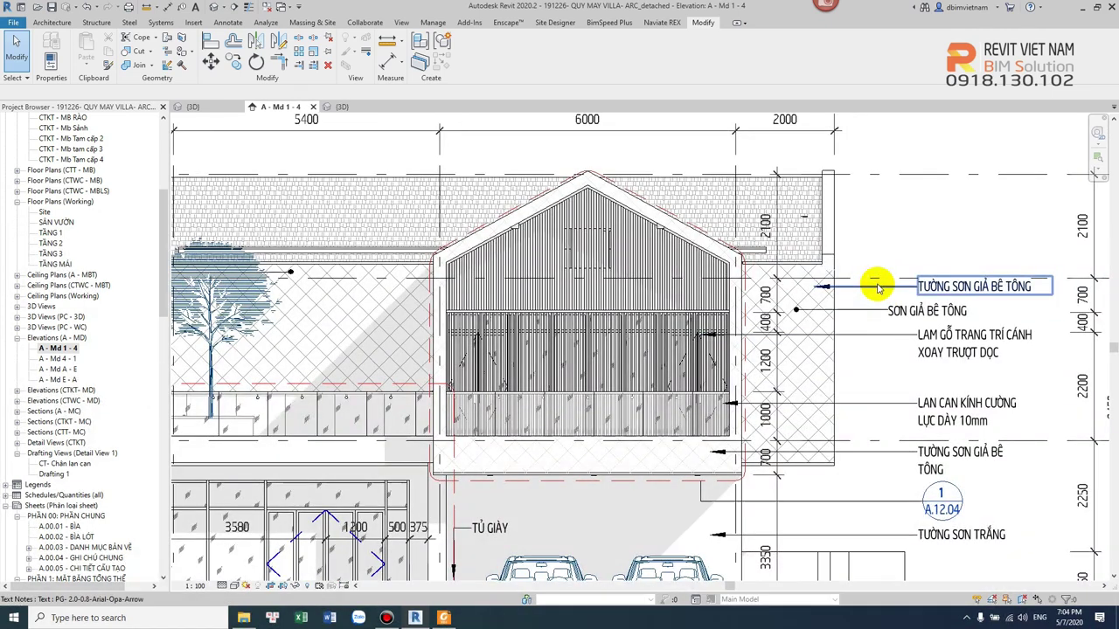
{"action": "left_click", "coordinate": [799, 307]}
{"action": "scroll", "coordinate": [904, 312], "scroll_direction": "up", "scroll_amount": 2}
{"action": "mouse_move", "coordinate": [969, 320]}
{"action": "left_mouse_down"}
{"action": "mouse_move", "coordinate": [1001, 323]}
{"action": "mouse_move", "coordinate": [984, 322]}
{"action": "left_mouse_up"}
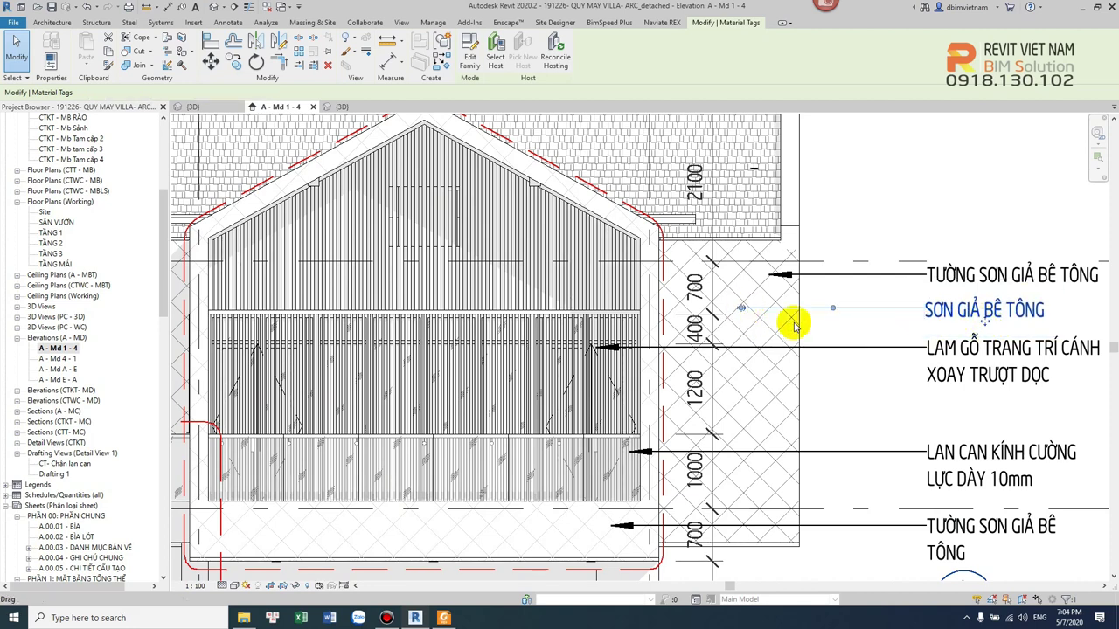
{"action": "left_click", "coordinate": [841, 330]}
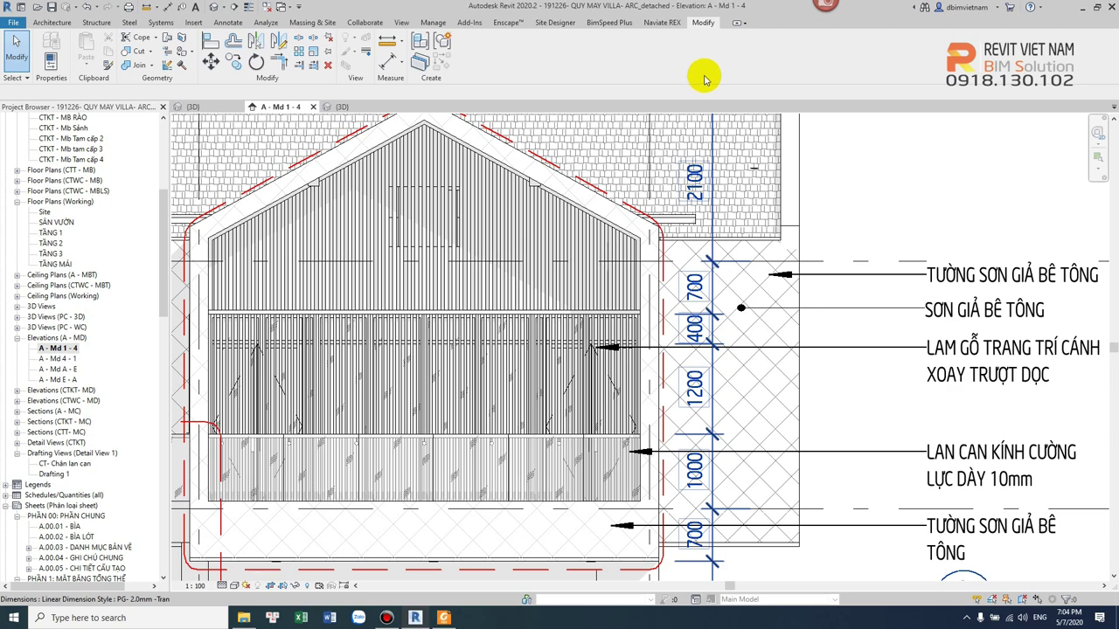
{"action": "scroll", "coordinate": [752, 175], "scroll_direction": "down", "scroll_amount": 3}
{"action": "scroll", "coordinate": [812, 242], "scroll_direction": "down", "scroll_amount": 2}
{"action": "scroll", "coordinate": [398, 261], "scroll_direction": "up", "scroll_amount": 2}
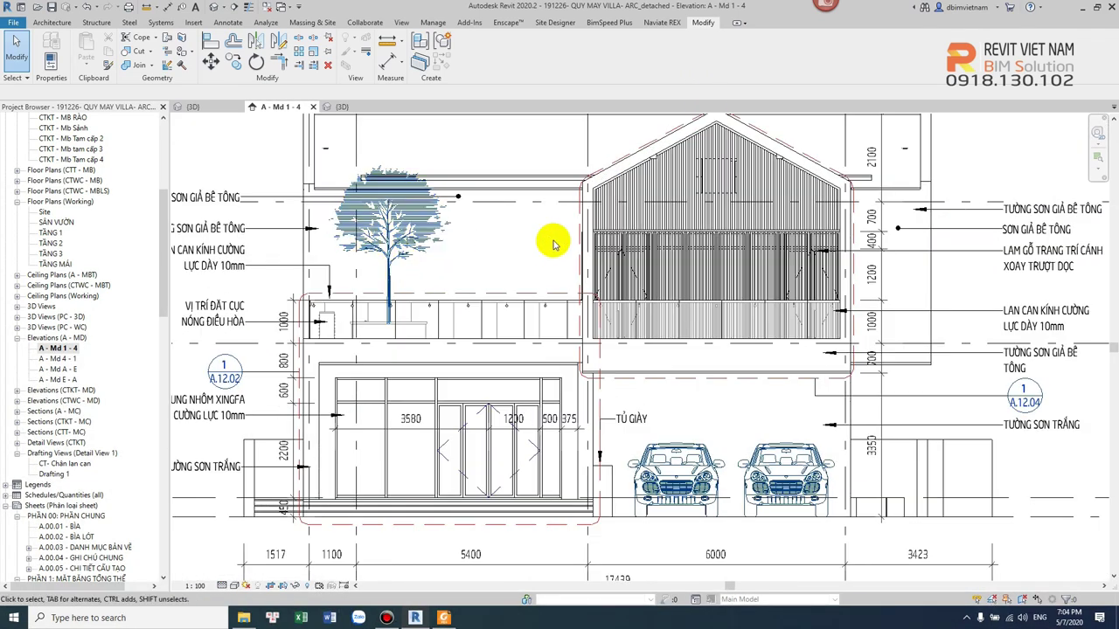